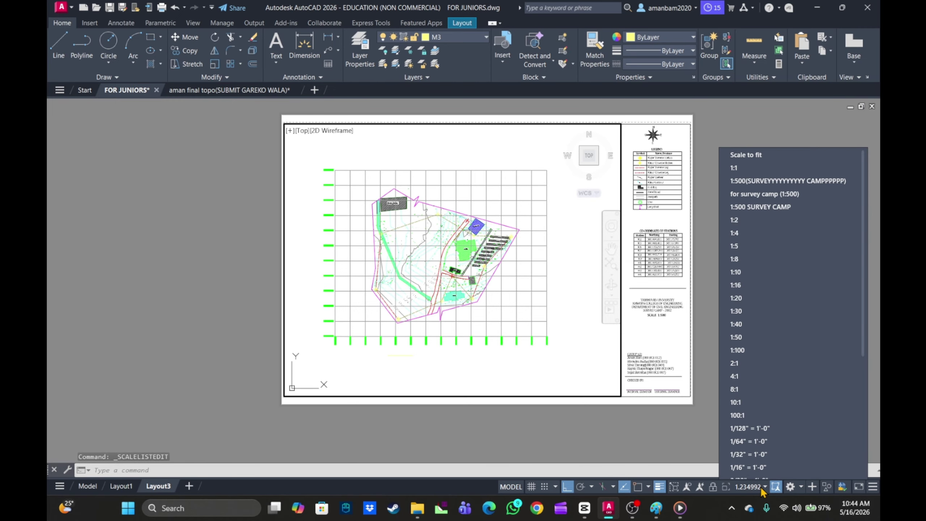
Set the viewport scale to 1:500(SURVEYYYYYYYYYY CAMPPPPPP) and centre the map inside the frame
click(758, 181)
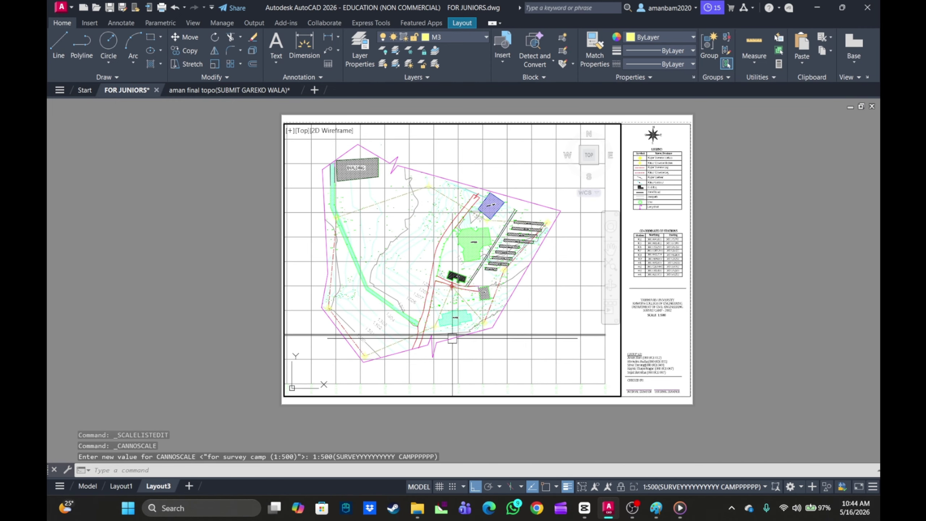
middle_drag(452, 339, 502, 341)
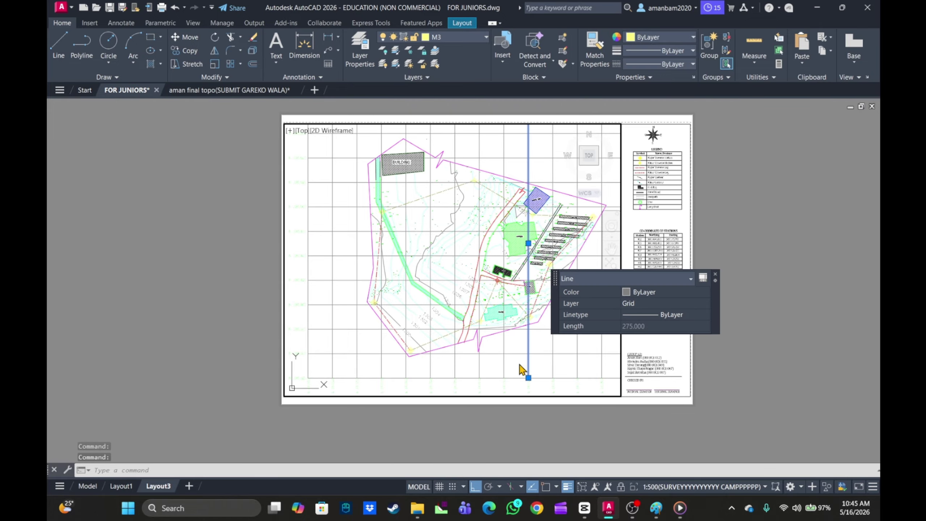
click(715, 274)
Shrink and reposition the map inside the layout frame, and lock the viewport
scroll(549, 350, down, 4)
scroll(549, 350, up, 2)
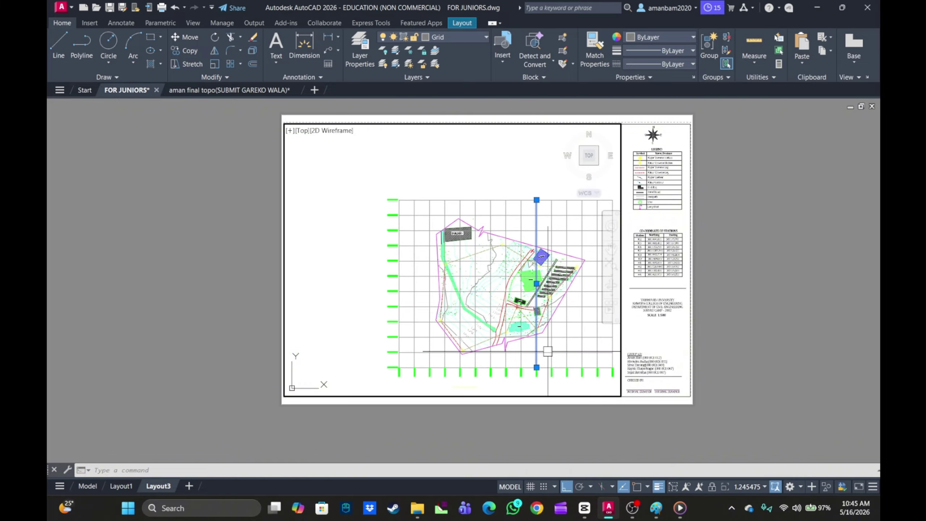
middle_drag(548, 350, 512, 351)
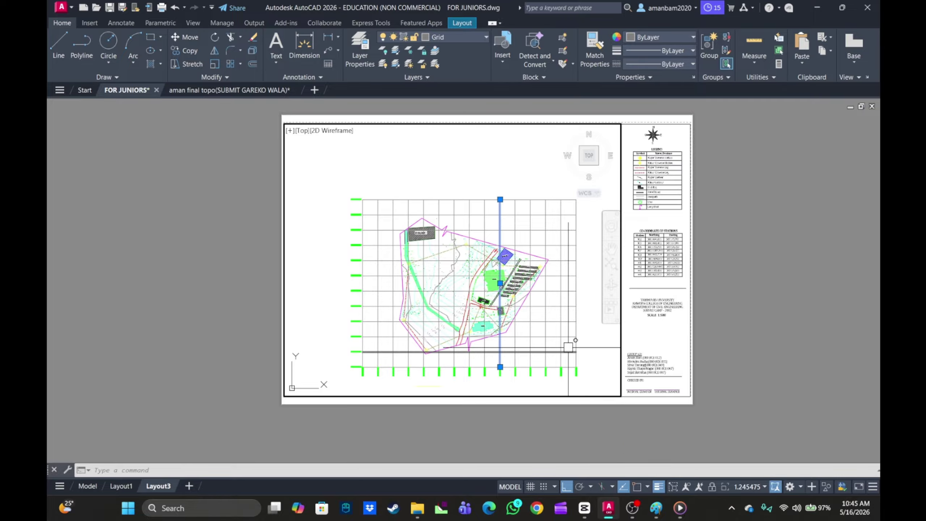
click(712, 491)
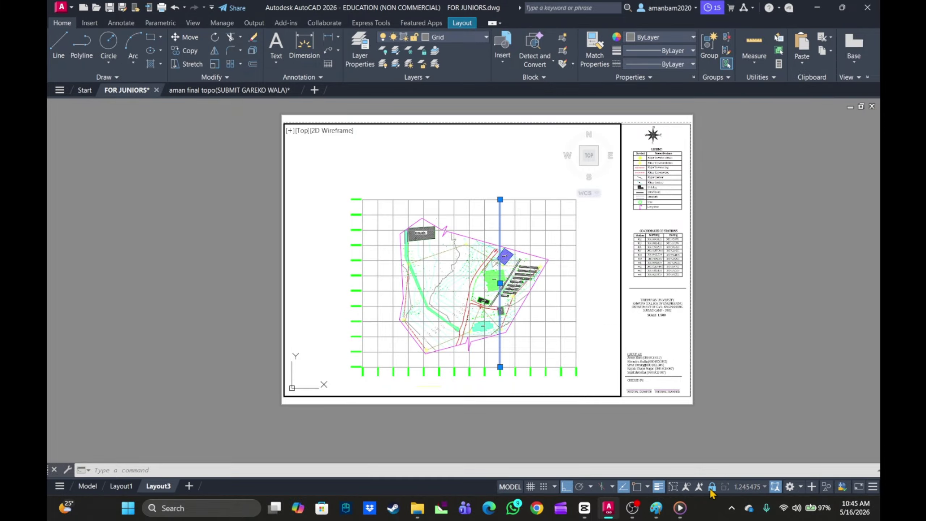
Zoom and pan with the viewport active to check that the lock holds the map in place on the sheet
scroll(521, 315, down, 2)
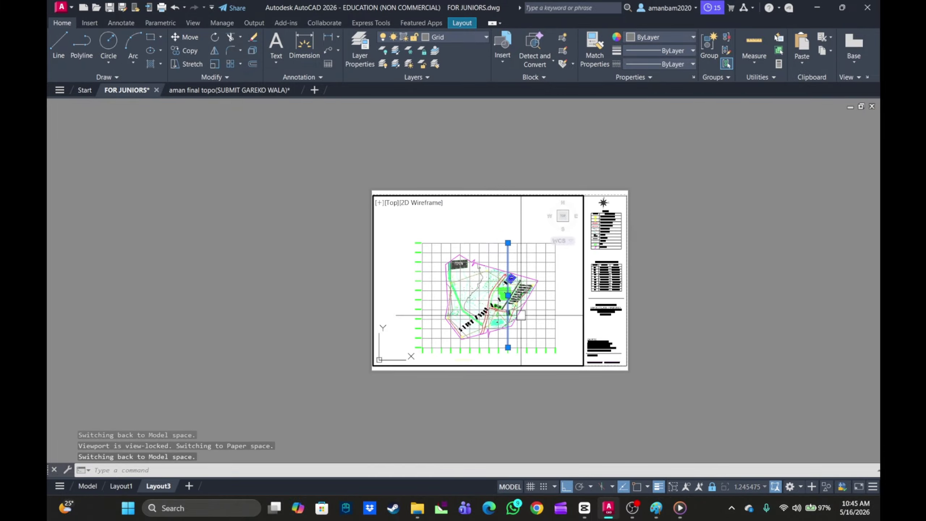
scroll(521, 314, up, 2)
scroll(521, 315, down, 2)
scroll(521, 317, up, 2)
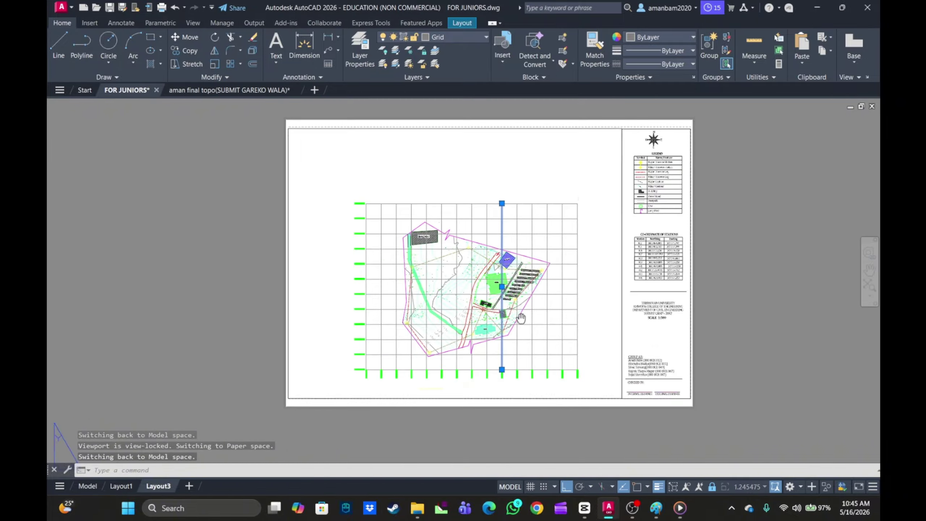
middle_drag(521, 318, 514, 302)
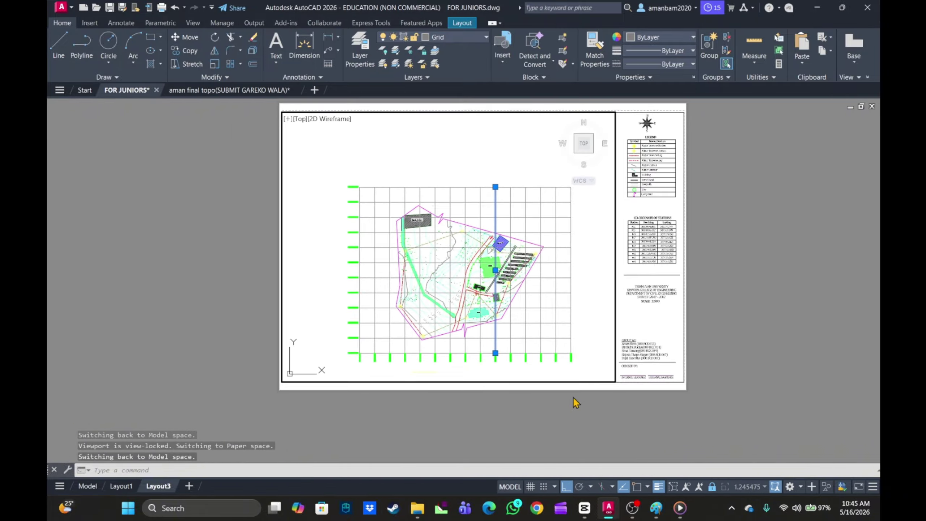
Reapply the scale 1:500(SURVEYYYYYYYYYY CAMPPPPPP) to the viewport and reposition the map inside the frame
click(745, 488)
click(754, 174)
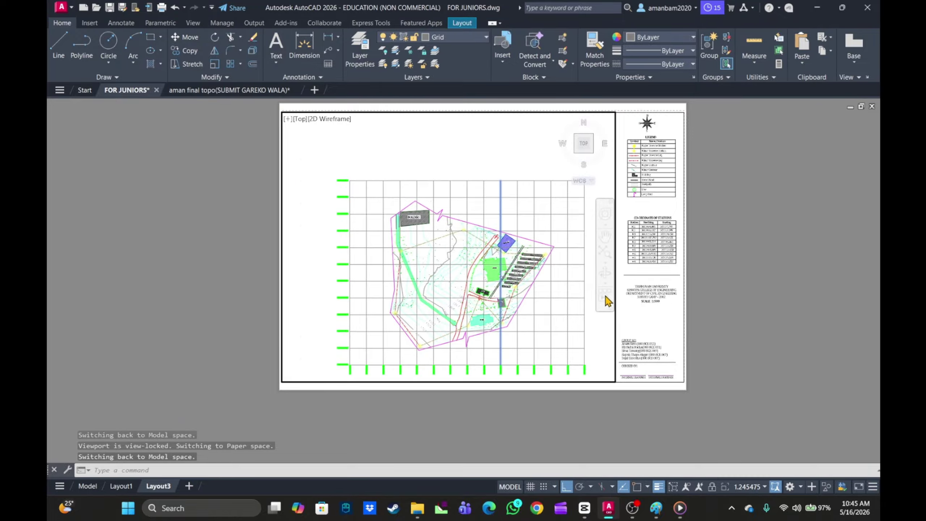
mouse_move(544, 310)
middle_down()
mouse_move(539, 263)
mouse_move(549, 261)
middle_up()
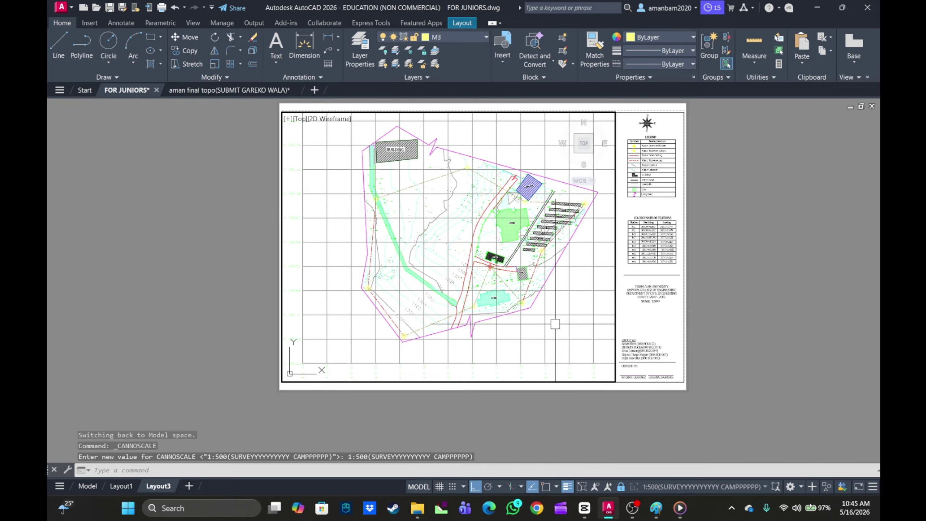
Check the locked viewport by zooming and panning over the sheet, and return to paper space
middle_drag(491, 323, 504, 325)
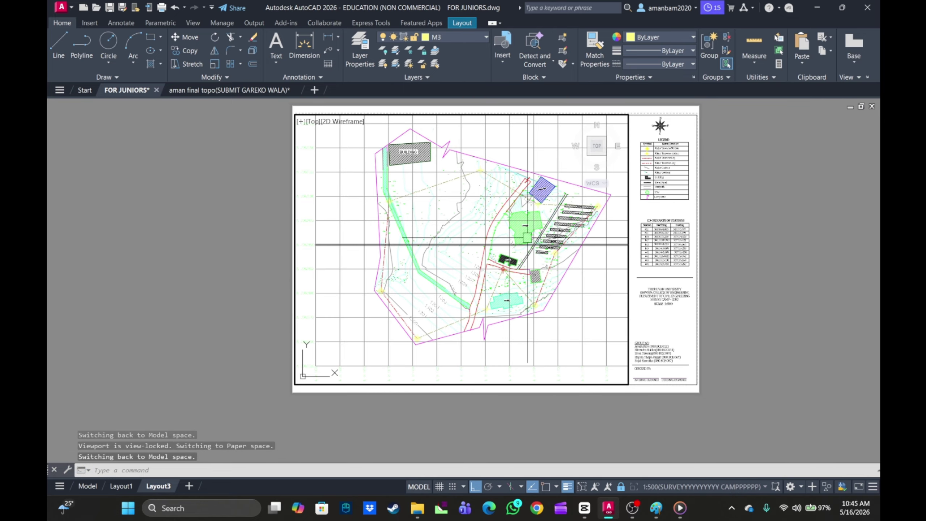
middle_drag(527, 246, 521, 279)
scroll(540, 273, down, 5)
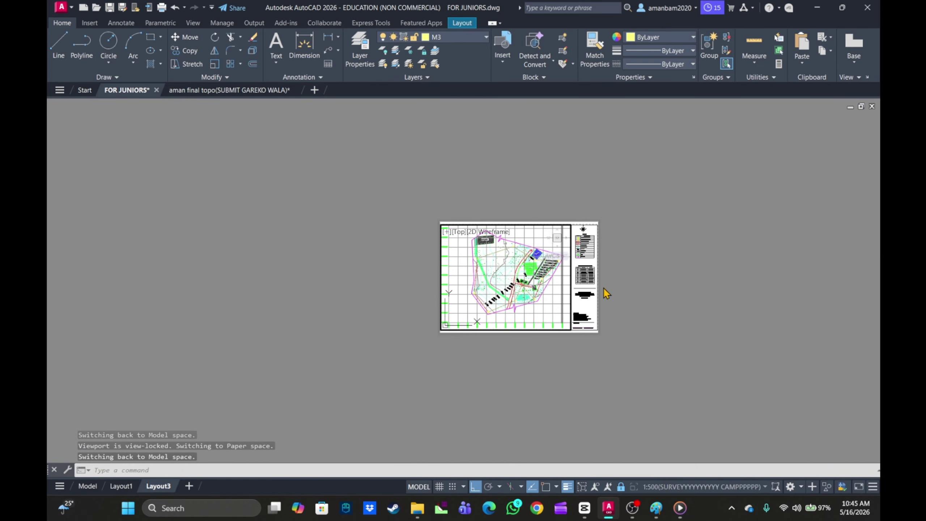
key(Return)
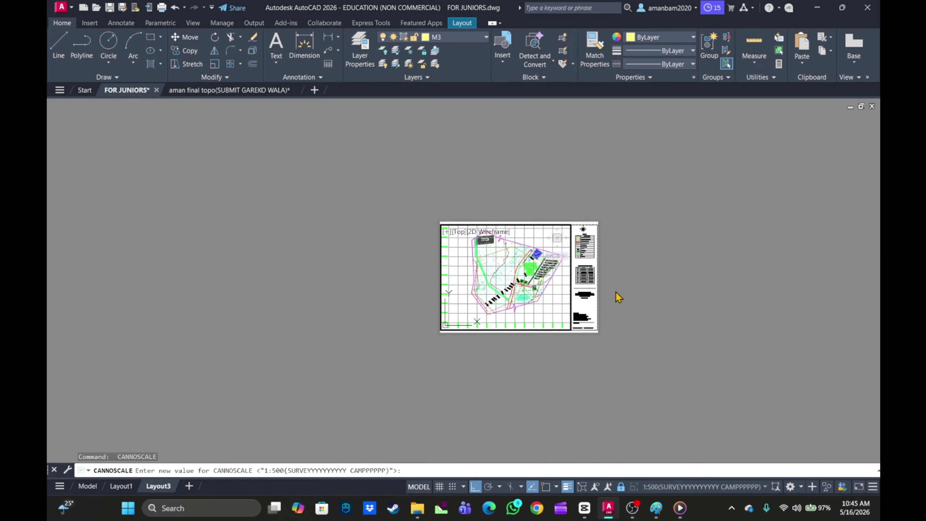
key(Escape)
double_click(615, 297)
scroll(633, 269, down, 2)
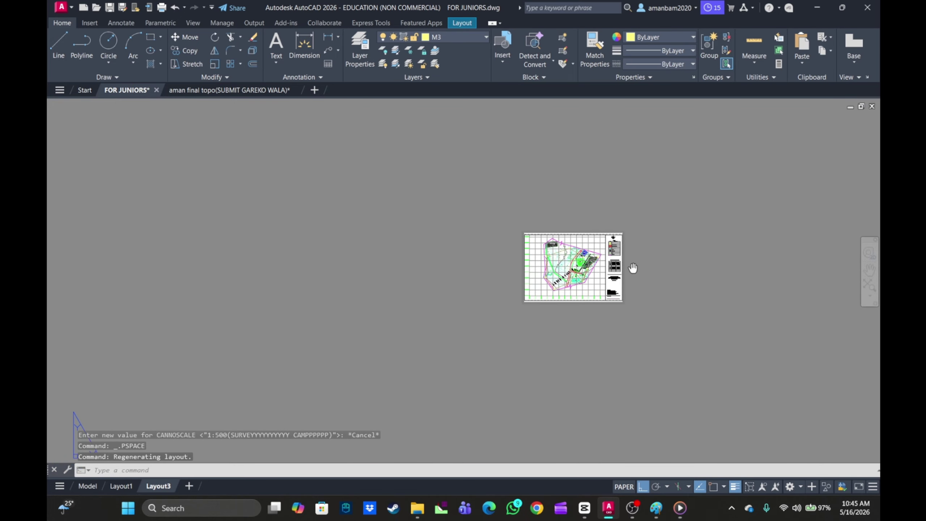
scroll(602, 279, up, 4)
Reactivate the map viewport and inspect the map against its sheet at close and wide views
double_click(564, 301)
scroll(564, 301, up, 3)
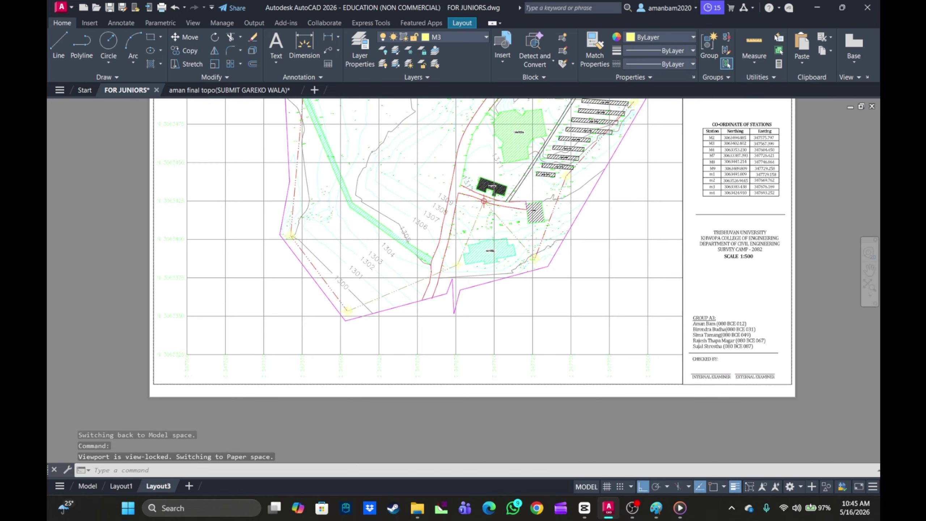
scroll(565, 301, down, 3)
middle_drag(570, 289, 542, 346)
scroll(552, 331, down, 2)
scroll(562, 313, up, 2)
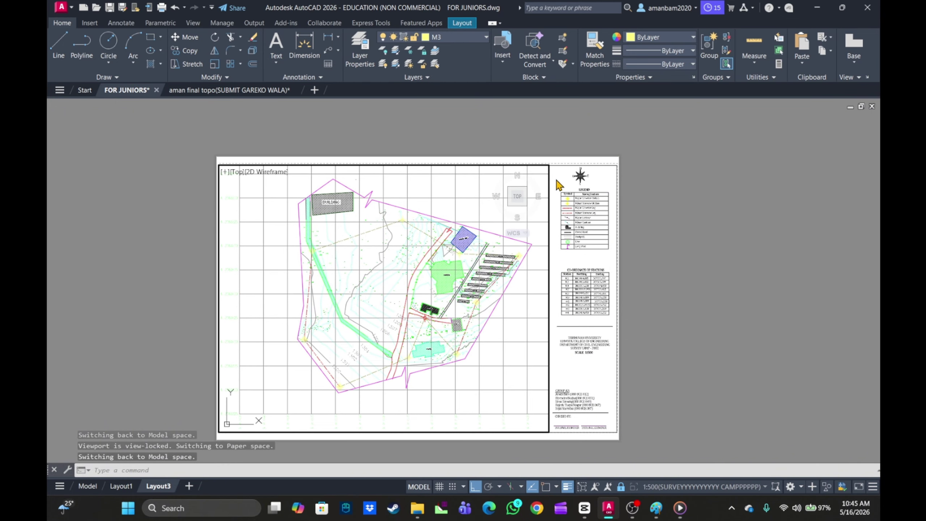
Return to paper space and examine the legend, co-ordinate table and title block beside the map
double_click(601, 394)
scroll(644, 379, up, 4)
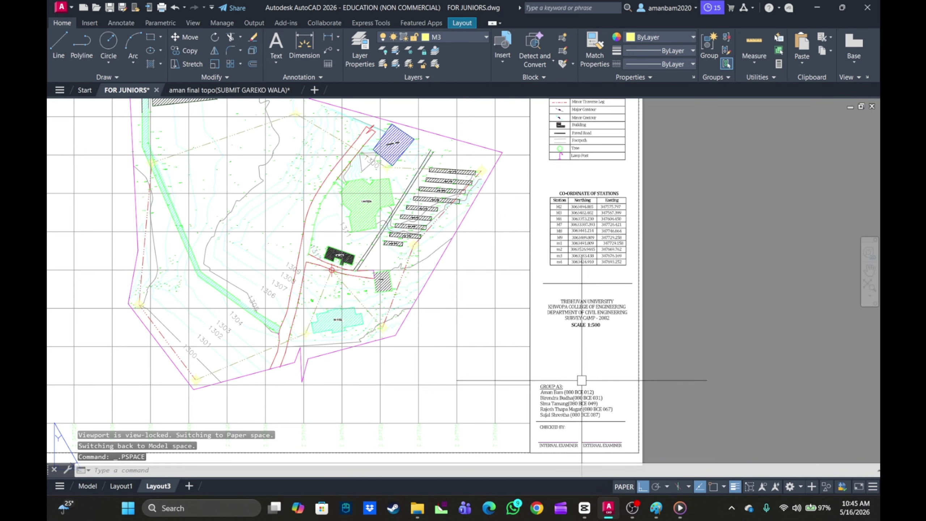
scroll(586, 399, down, 4)
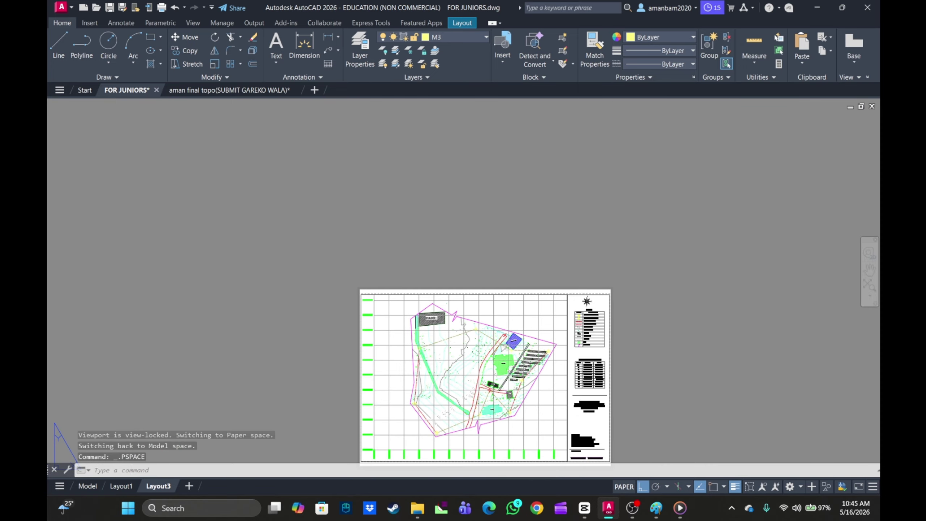
middle_drag(590, 291, 616, 234)
scroll(616, 233, up, 4)
middle_drag(622, 292, 601, 204)
scroll(598, 195, up, 2)
middle_drag(605, 387, 589, 286)
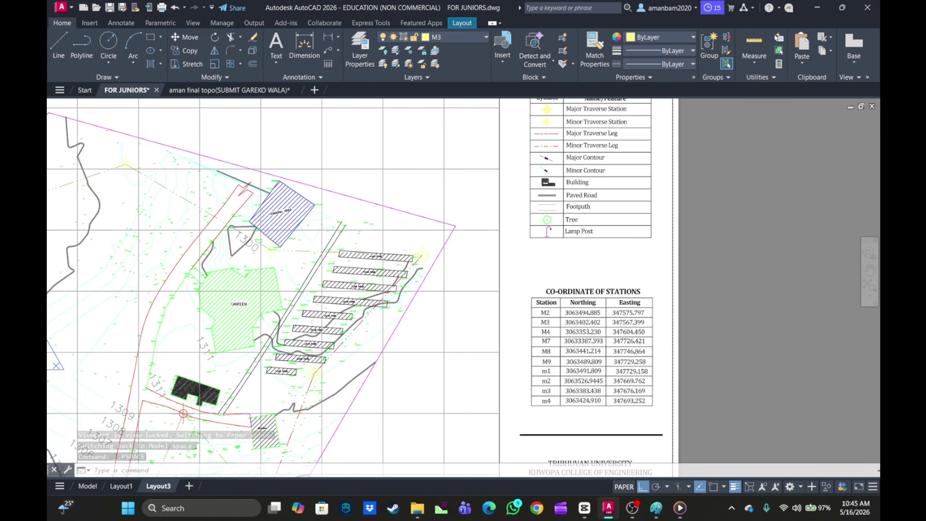
scroll(601, 386, down, 2)
scroll(601, 385, down, 3)
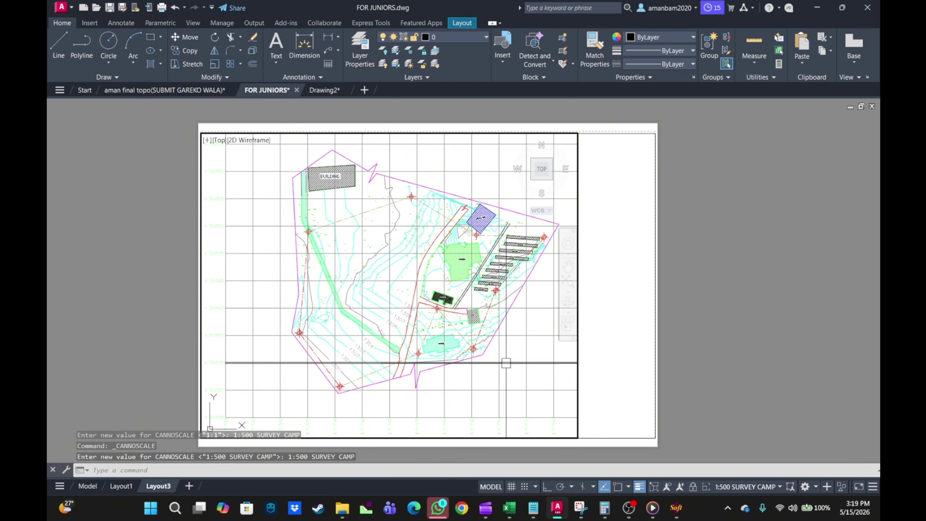
Shift the map slightly inside the Layout3 viewport and return to paper space at the empty title column
middle_drag(515, 372, 517, 367)
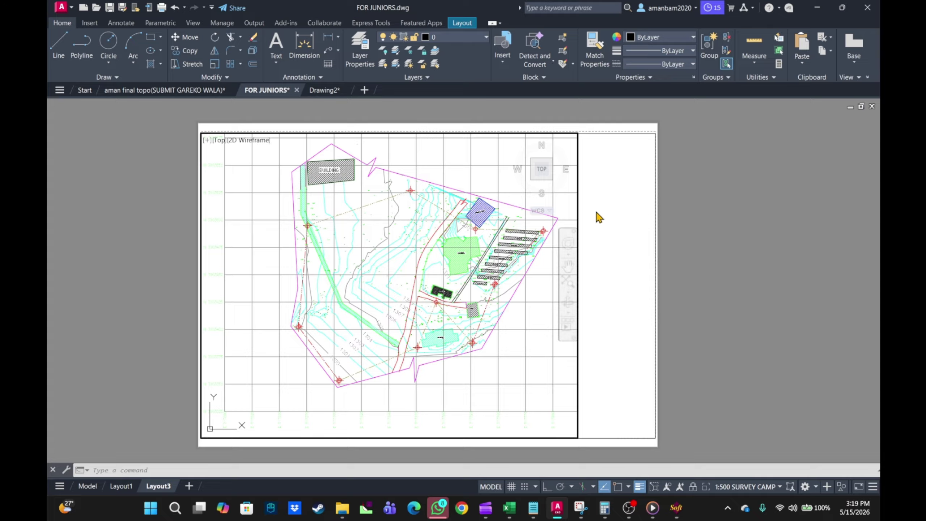
double_click(696, 234)
scroll(631, 232, up, 2)
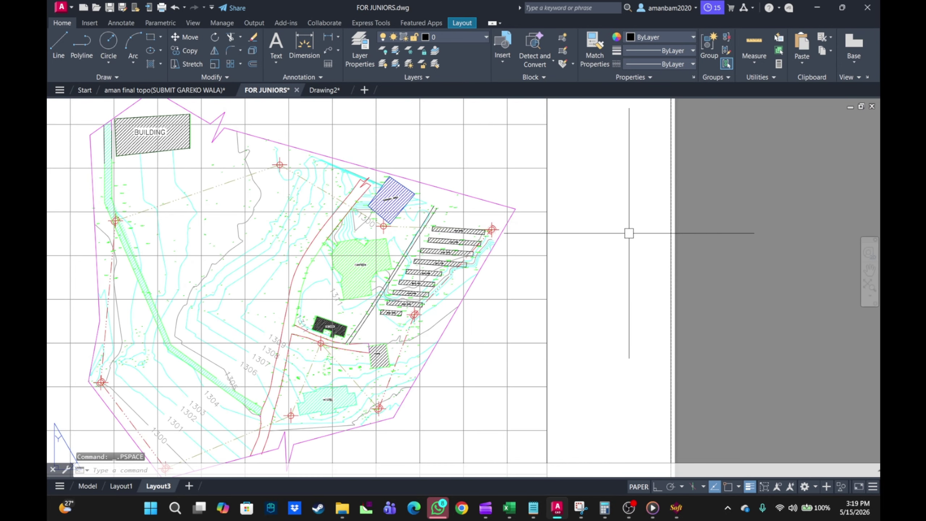
middle_drag(630, 232, 614, 279)
scroll(614, 279, up, 2)
scroll(584, 266, down, 4)
click(584, 266)
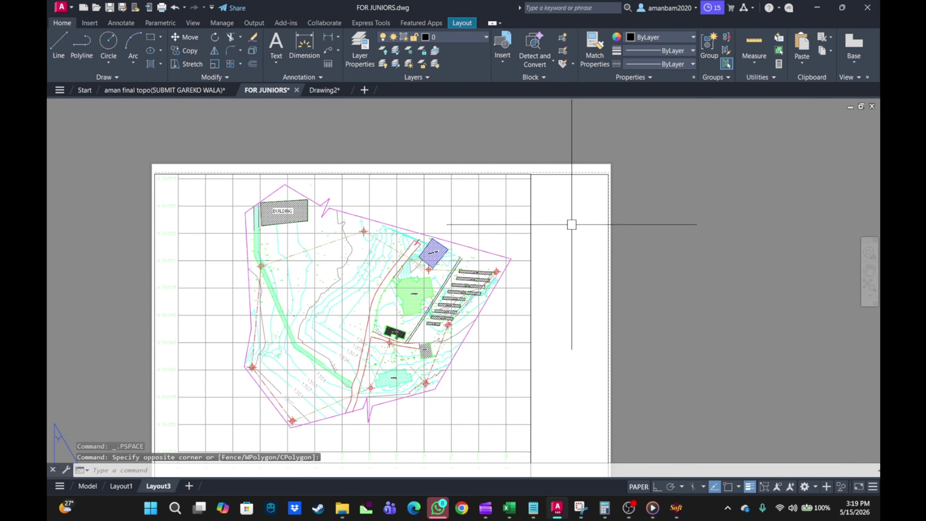
key(Escape)
Draw a horizontal line about 140 units long across the upper part of the title column with Ortho on
middle_drag(571, 221, 560, 216)
text(l)
key(space)
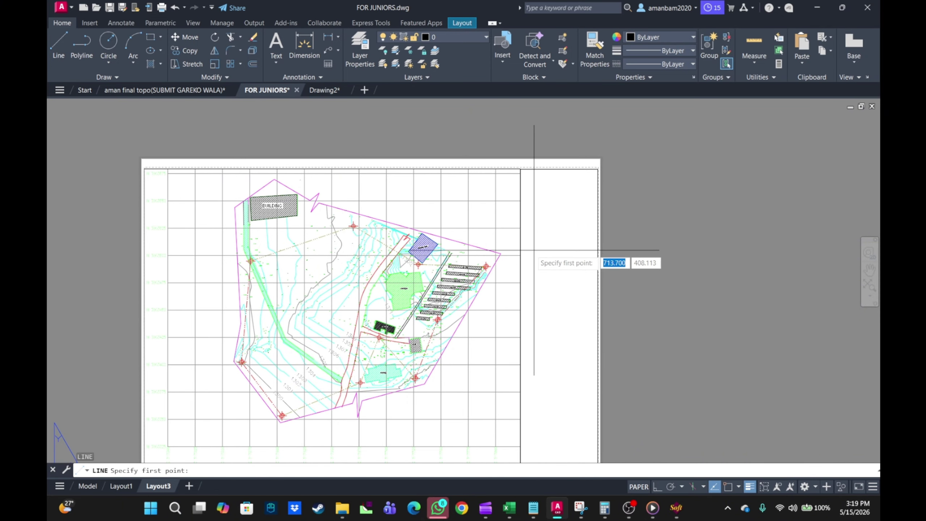
click(522, 250)
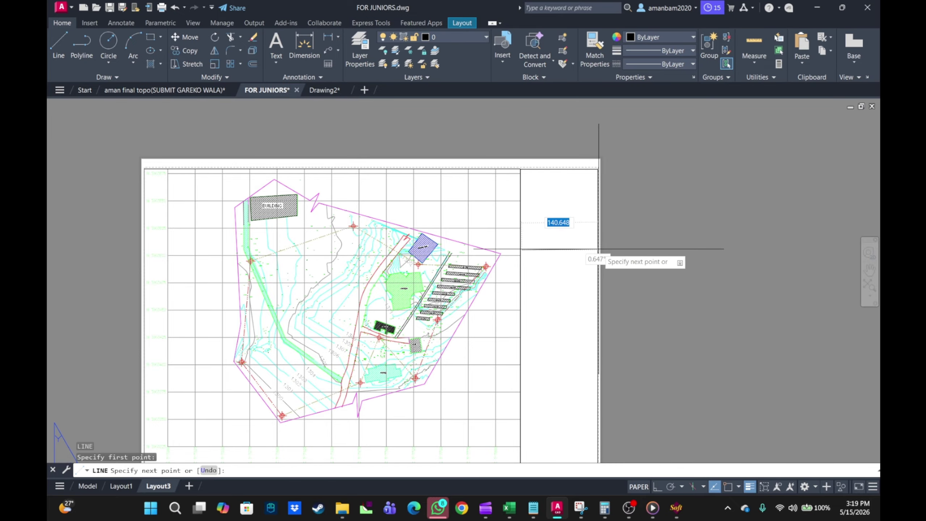
click(657, 486)
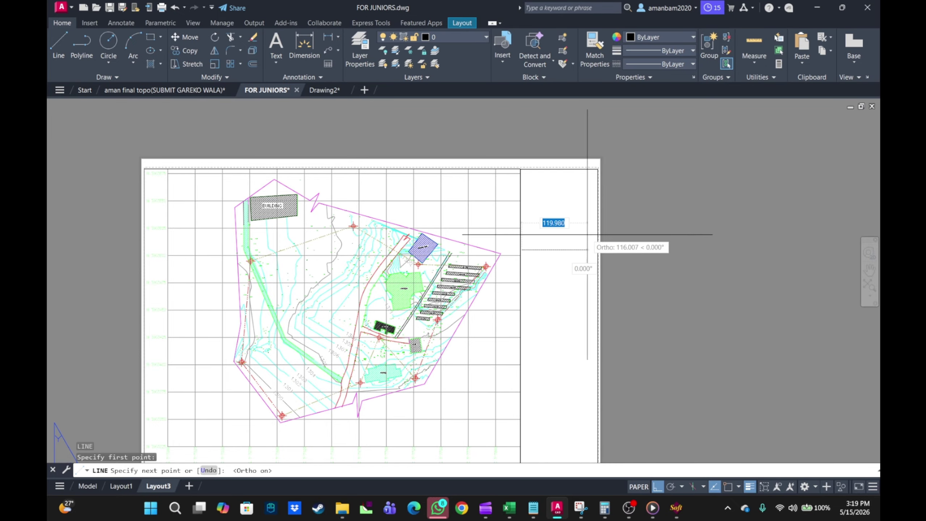
click(596, 251)
key(Escape)
Draw a second horizontal line about 140 units long across the title column, below the first
middle_drag(598, 255, 613, 205)
key(space)
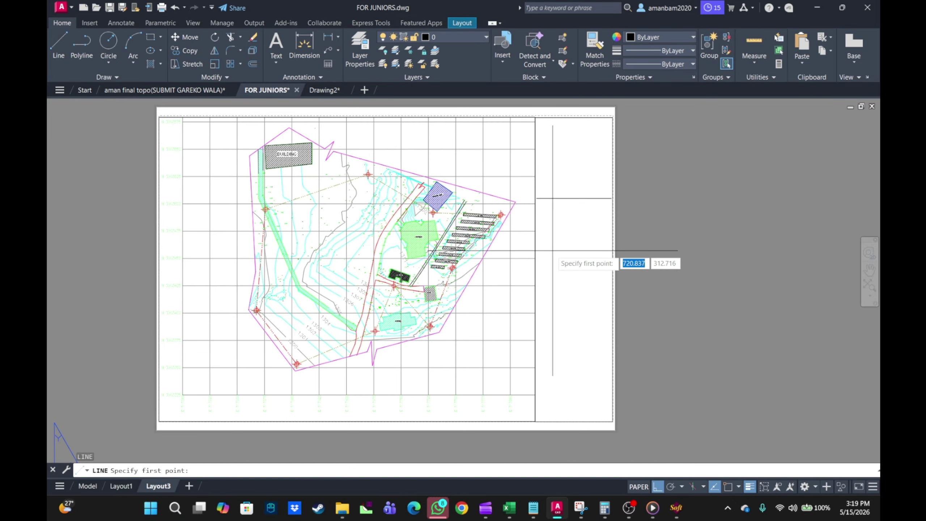
click(536, 253)
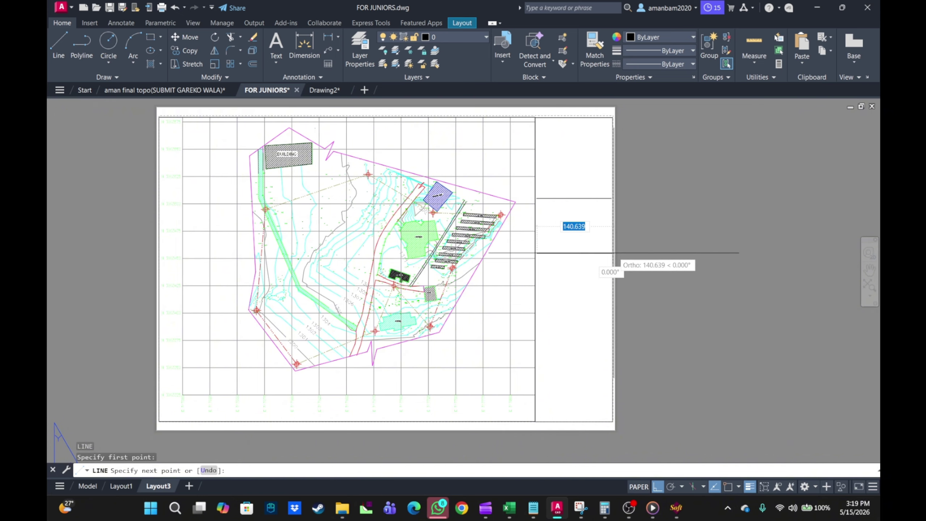
click(612, 253)
key(Escape)
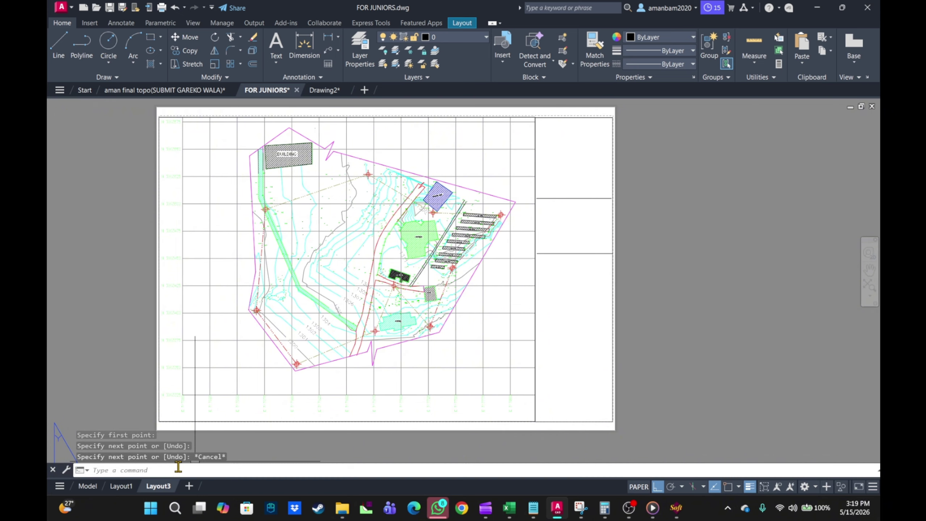
Switch to the A1-Template layout of the final topo (SUBMIT GAREKO WALA) drawing
click(87, 486)
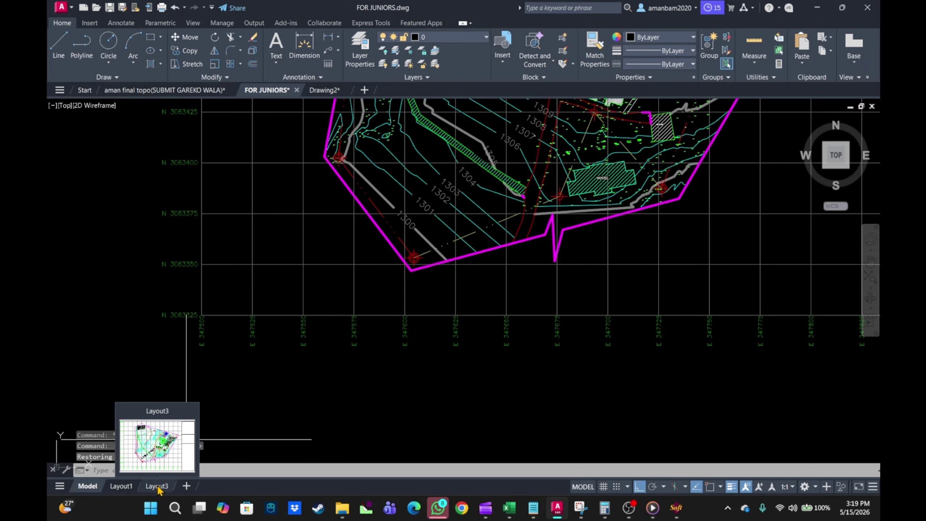
click(146, 91)
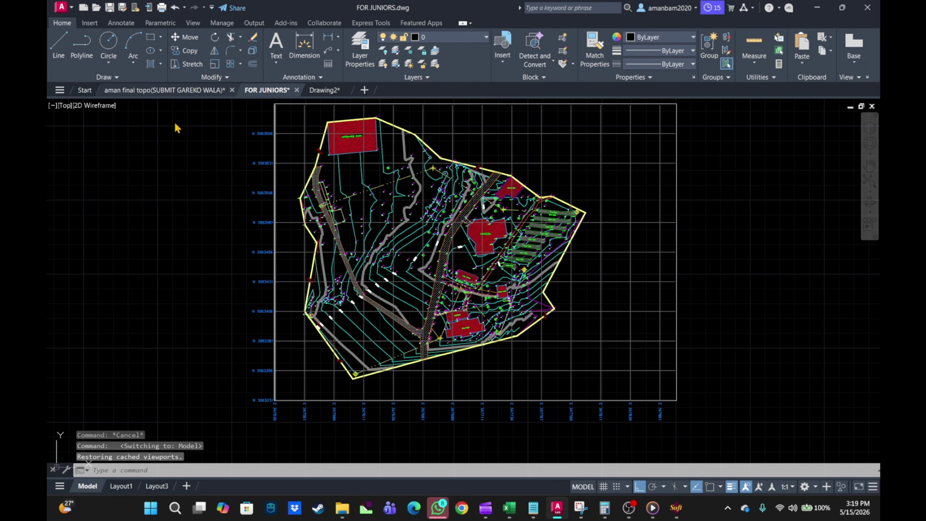
click(131, 485)
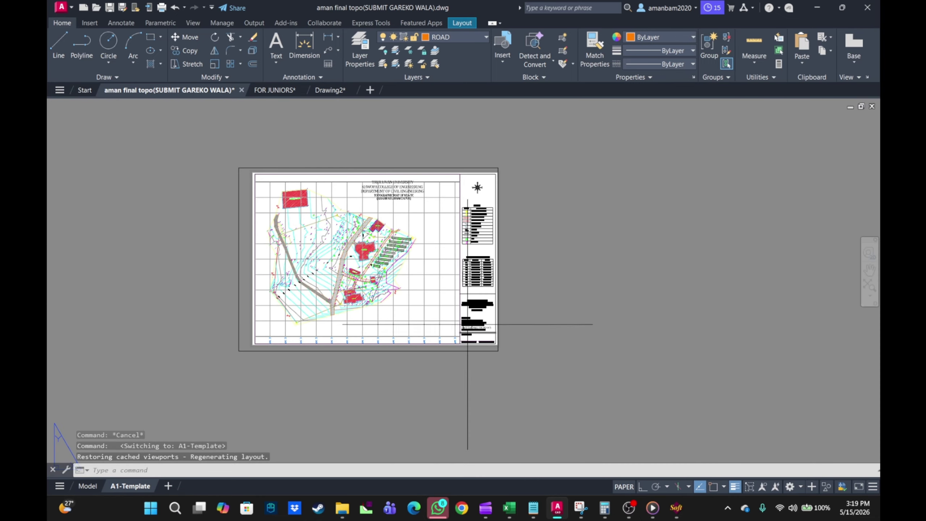
Copy the legend, the co-ordinate table, and the dividing line with the university and scale text from the A1-Template title column
scroll(463, 292, up, 5)
scroll(459, 258, down, 3)
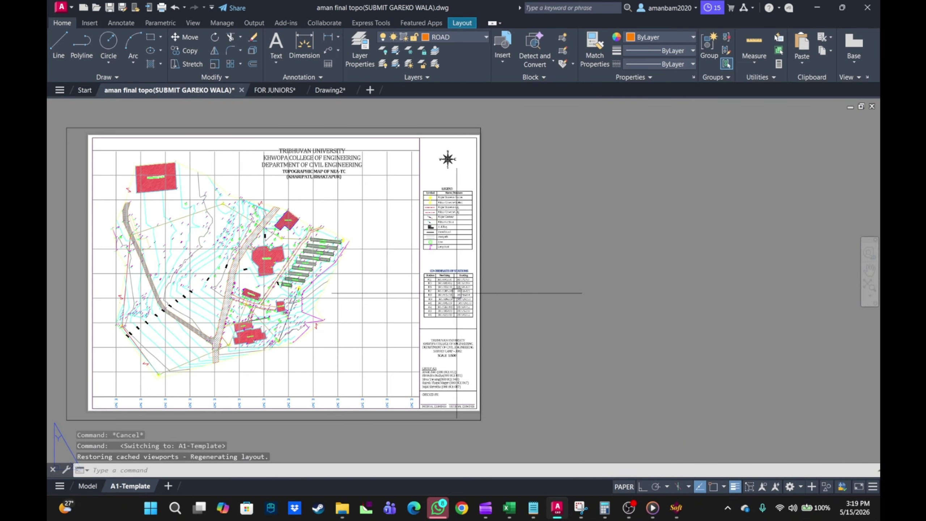
scroll(437, 292, up, 3)
scroll(459, 314, down, 3)
scroll(487, 345, up, 3)
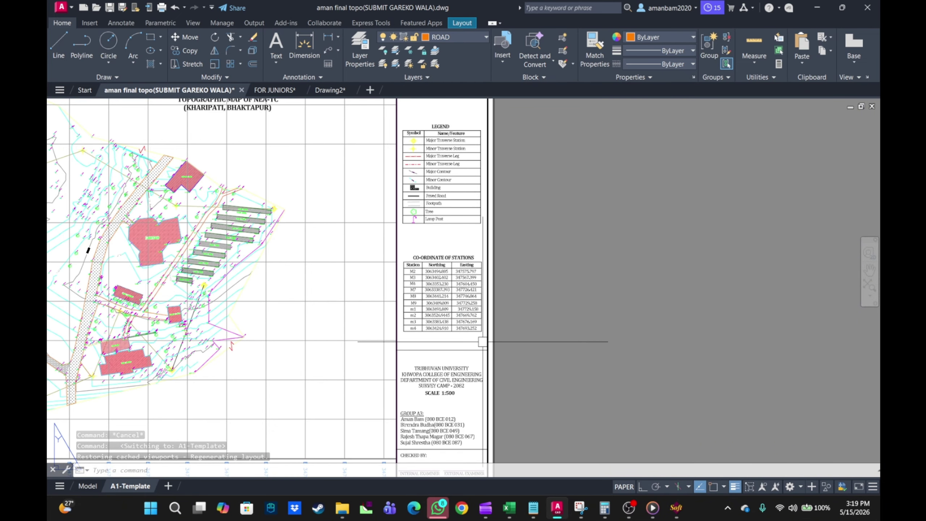
scroll(487, 346, up, 2)
click(483, 343)
scroll(474, 329, up, 2)
scroll(483, 250, down, 5)
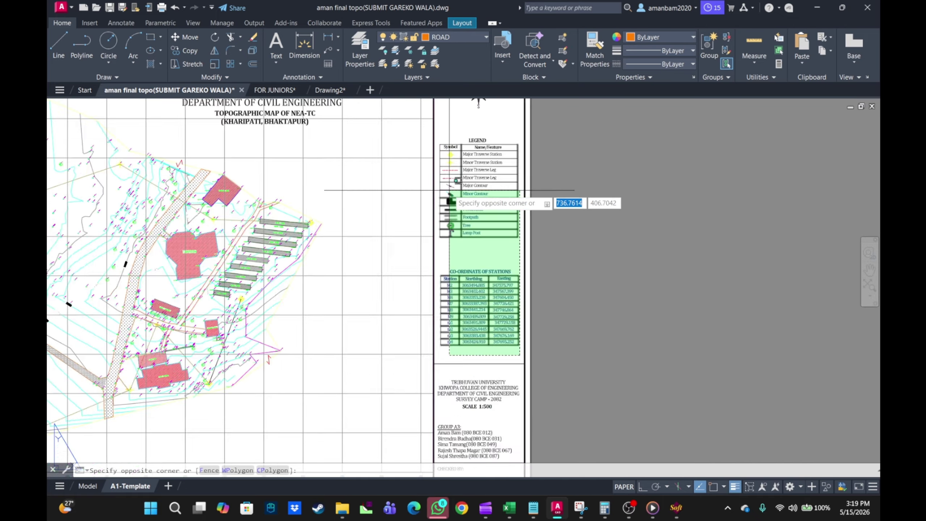
scroll(460, 150, up, 4)
click(452, 154)
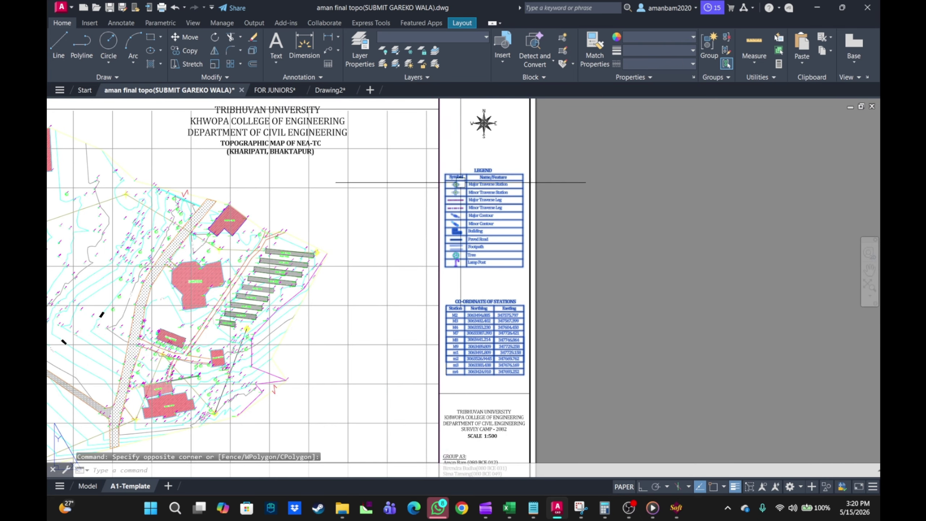
middle_drag(465, 182, 466, 108)
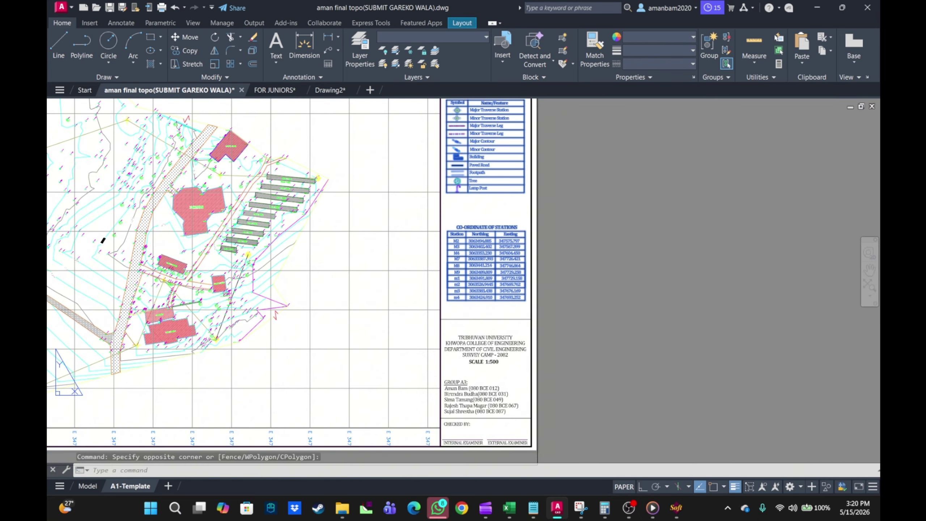
click(526, 374)
click(445, 314)
middle_drag(519, 436, 516, 386)
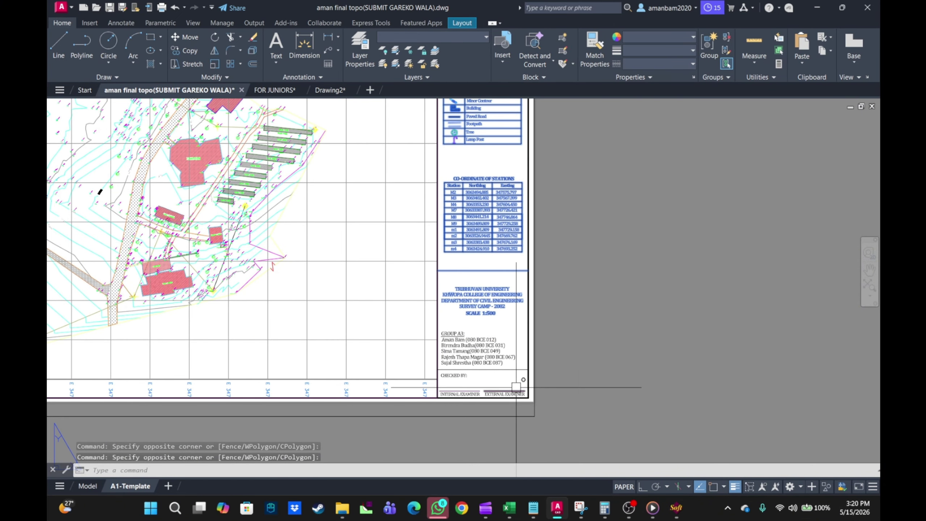
scroll(516, 386, up, 2)
scroll(514, 378, down, 2)
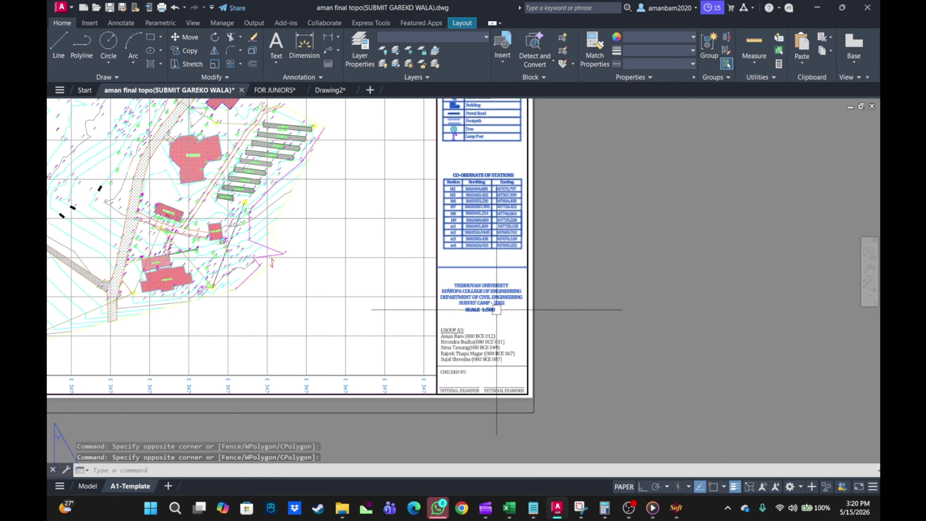
key(ctrl+c)
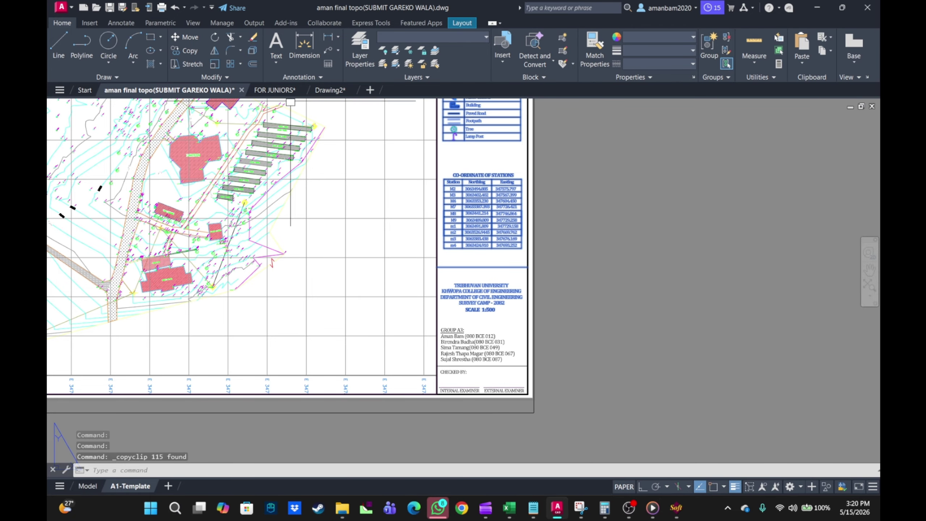
Switch to Layout3 of the FOR JUNIORS drawing and erase the two horizontal lines in its title column
click(275, 90)
scroll(471, 311, down, 4)
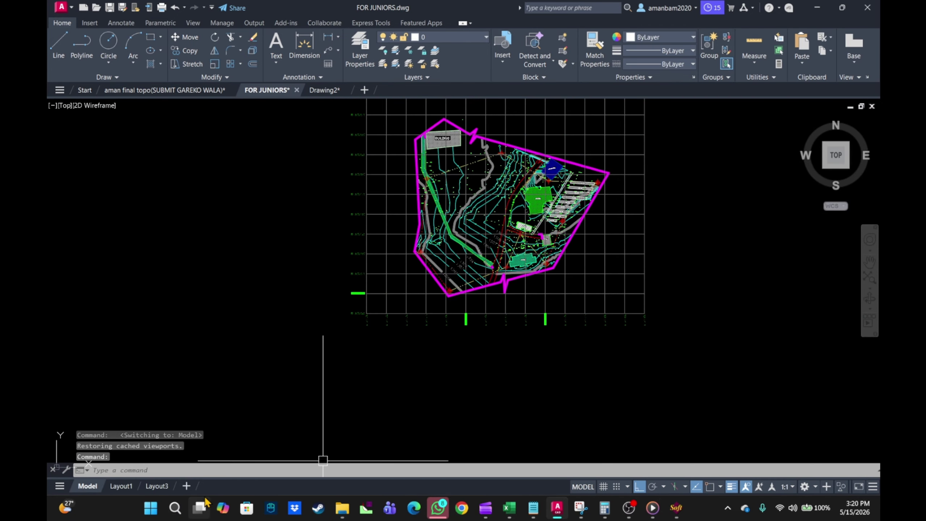
click(155, 488)
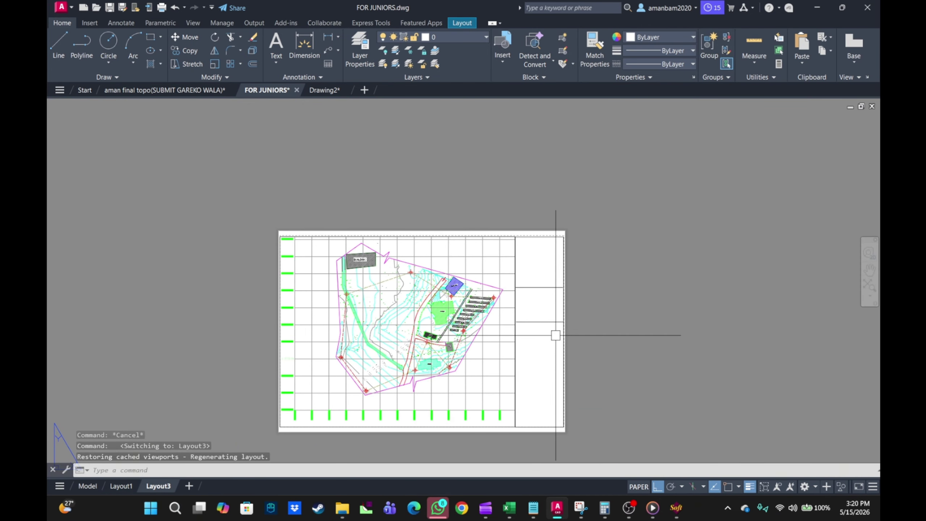
click(555, 330)
click(550, 271)
key(Delete)
middle_drag(531, 327, 517, 310)
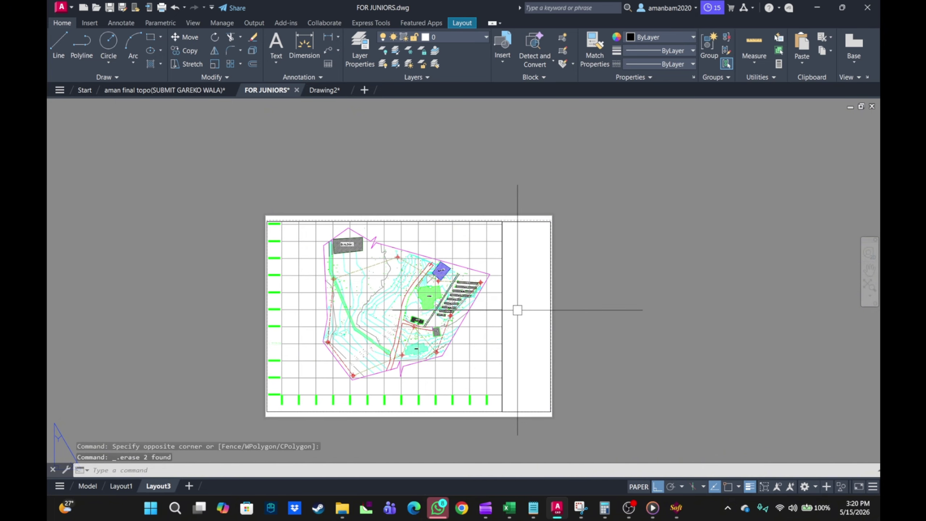
Paste the copied legend, co-ordinate table and title text into the empty title column of Layout3
key(ctrl+v)
scroll(506, 357, up, 2)
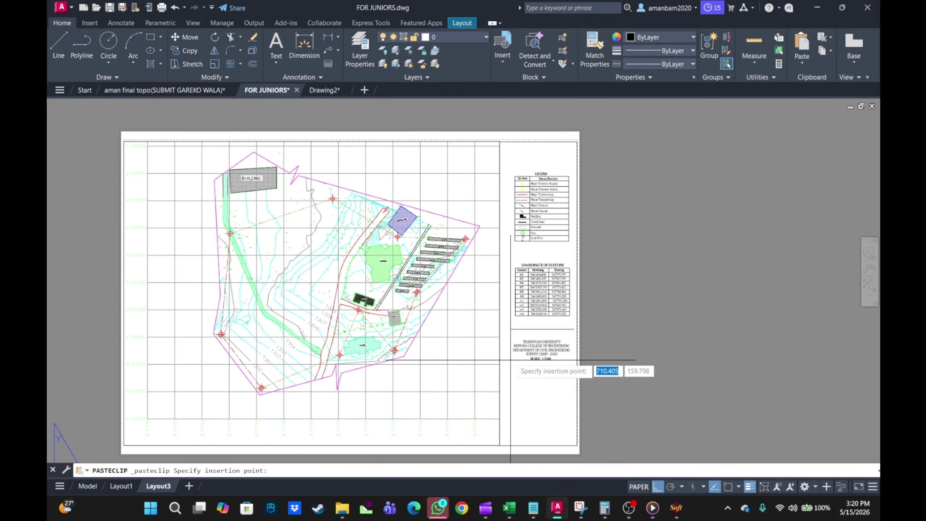
click(521, 377)
scroll(543, 382, down, 2)
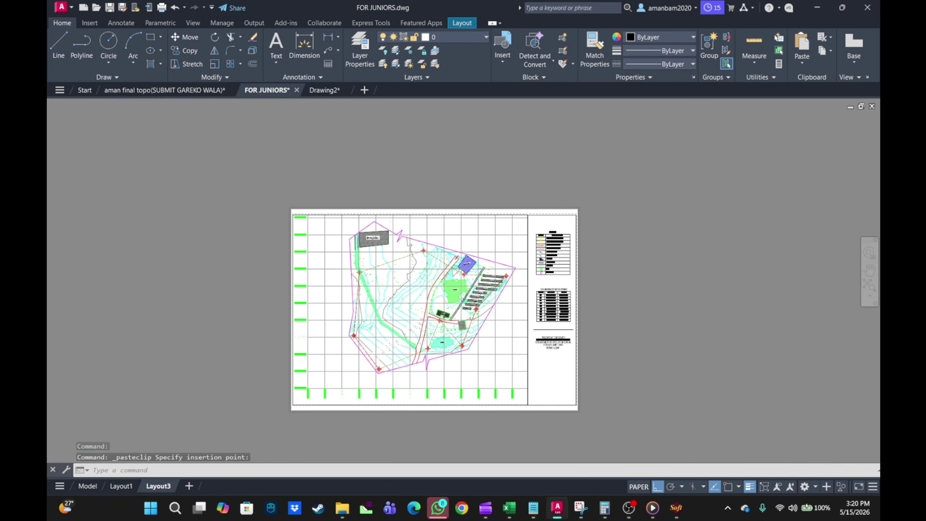
scroll(543, 383, up, 3)
scroll(546, 362, down, 3)
scroll(637, 351, up, 3)
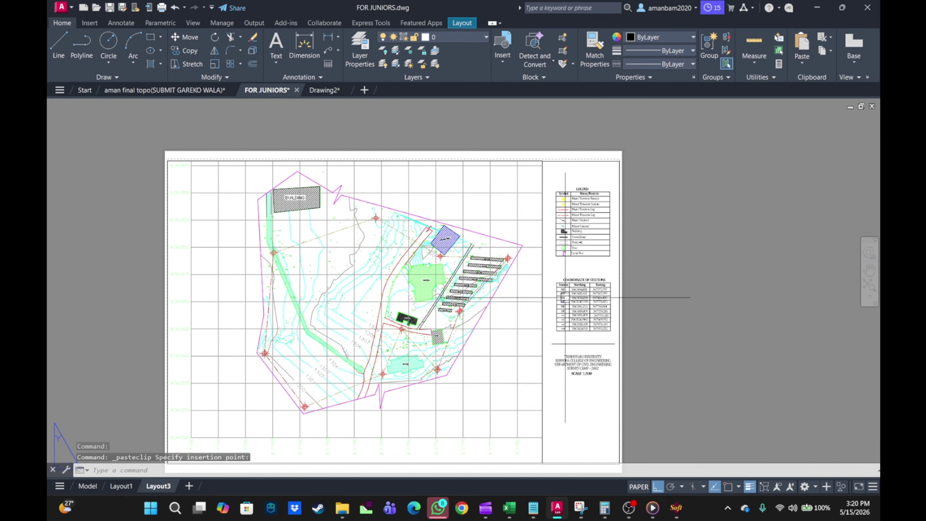
middle_drag(636, 351, 630, 332)
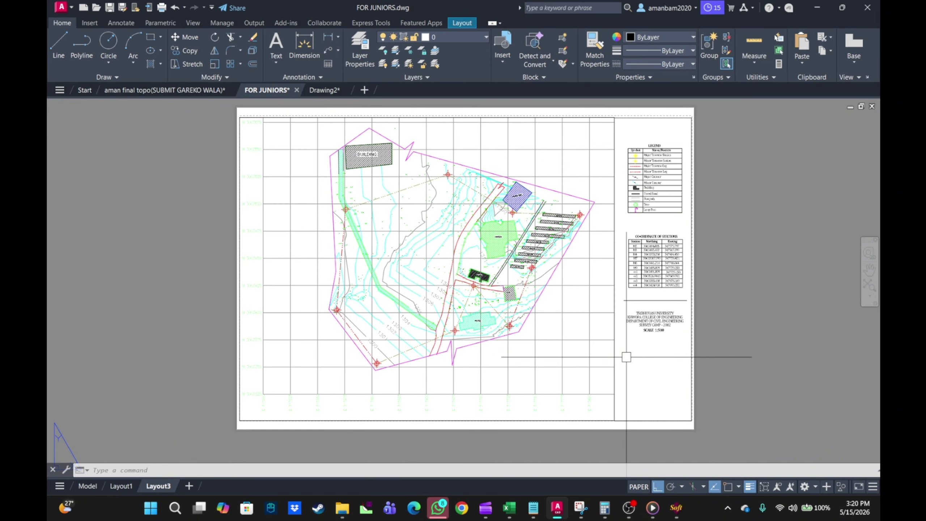
Run the PLOT command for Layout3 as a single sheet and open its plot preview
text(OT)
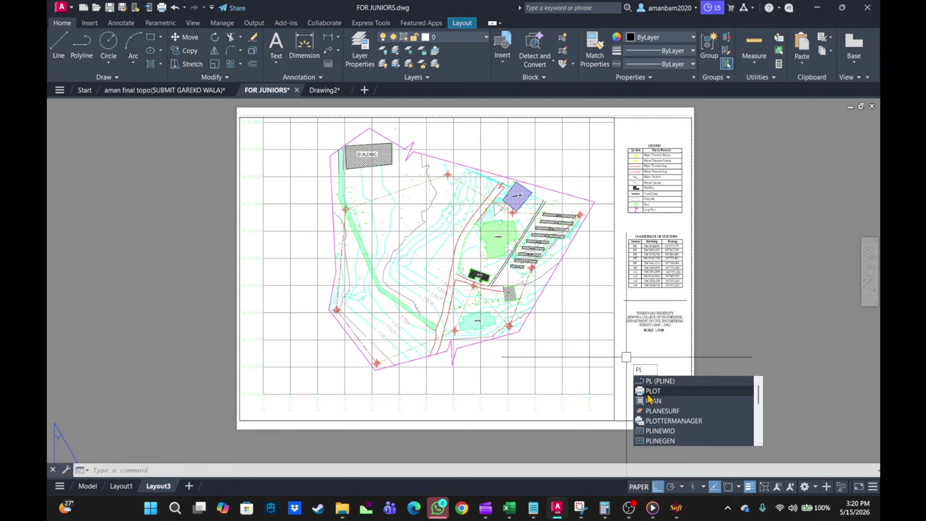
key(Return)
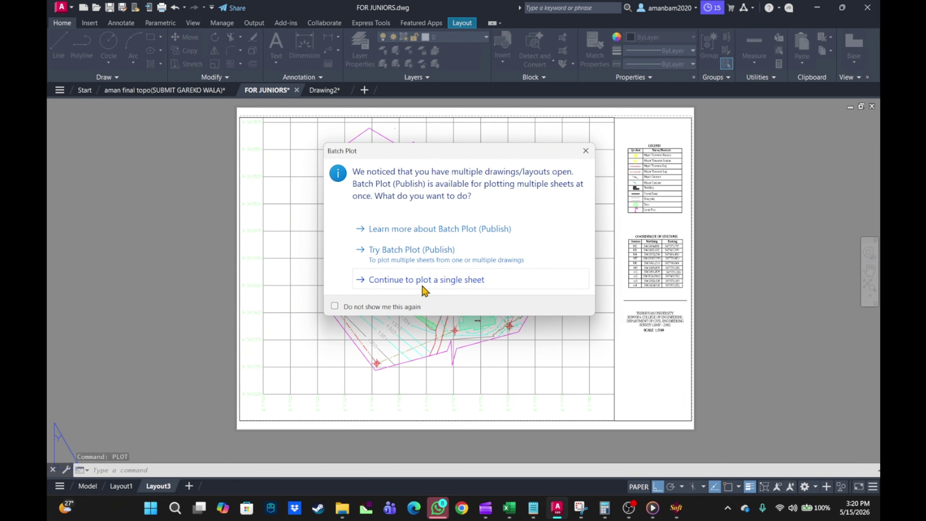
click(465, 289)
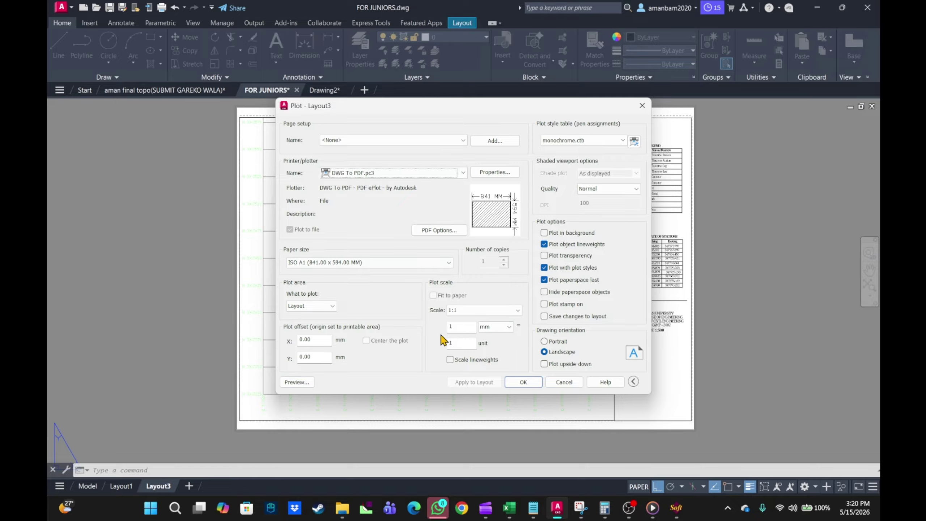
click(296, 382)
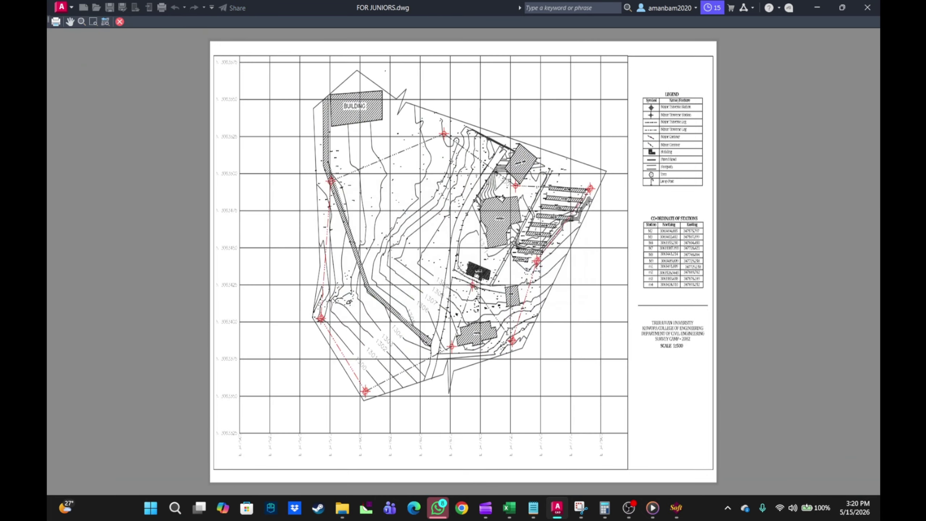
Examine the contours, buildings, traverse stations and grid of the map in the monochrome plot preview
scroll(412, 275, up, 5)
middle_drag(523, 288, 326, 352)
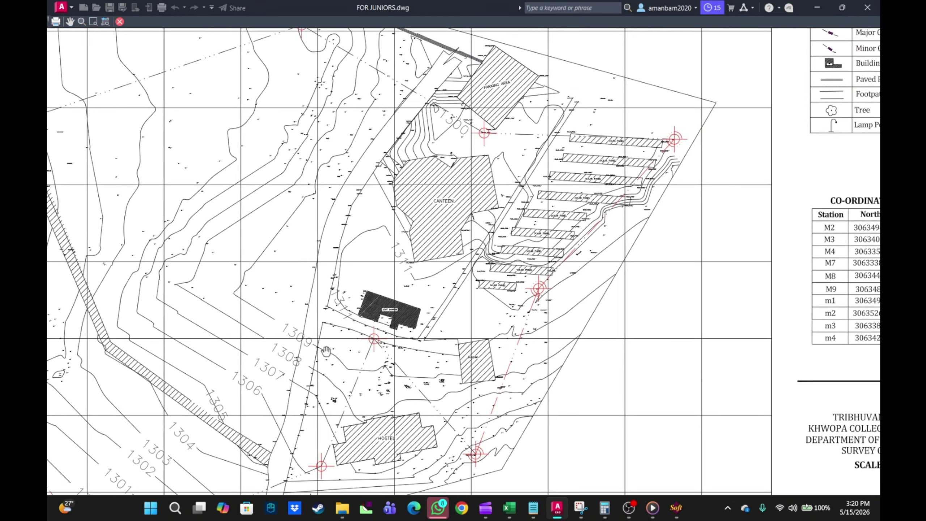
scroll(428, 259, up, 2)
scroll(450, 251, down, 2)
scroll(449, 251, down, 3)
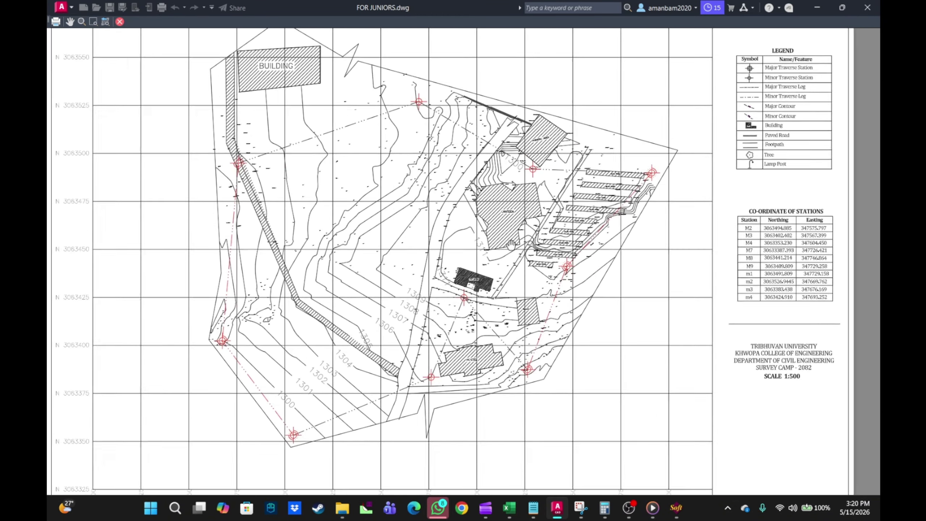
scroll(419, 290, up, 1)
scroll(333, 338, up, 2)
scroll(365, 318, down, 3)
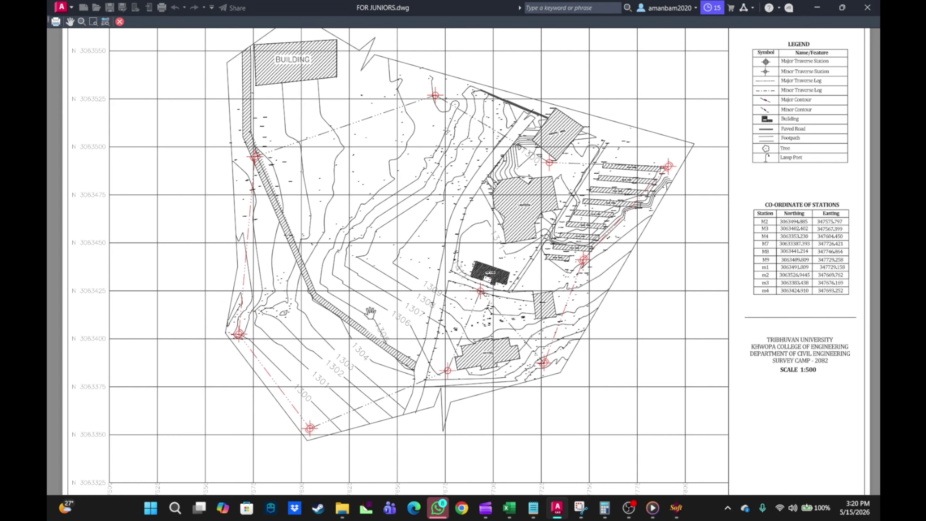
scroll(419, 310, up, 1)
middle_drag(406, 336, 397, 279)
scroll(608, 321, down, 1)
scroll(538, 230, up, 2)
scroll(532, 219, down, 1)
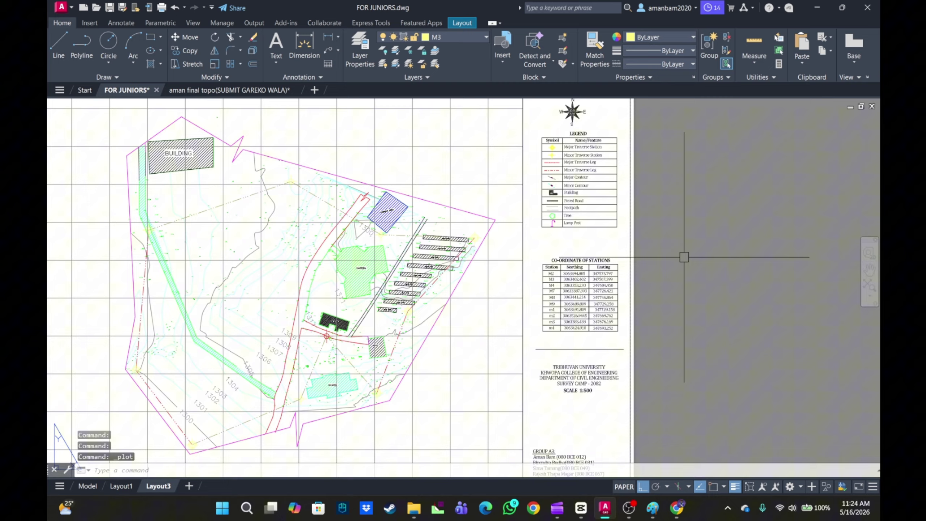
Open the plot preview of the Layout3 sheet with its completed title column, plotting it as a single sheet
scroll(684, 257, down, 1)
middle_drag(684, 257, 714, 250)
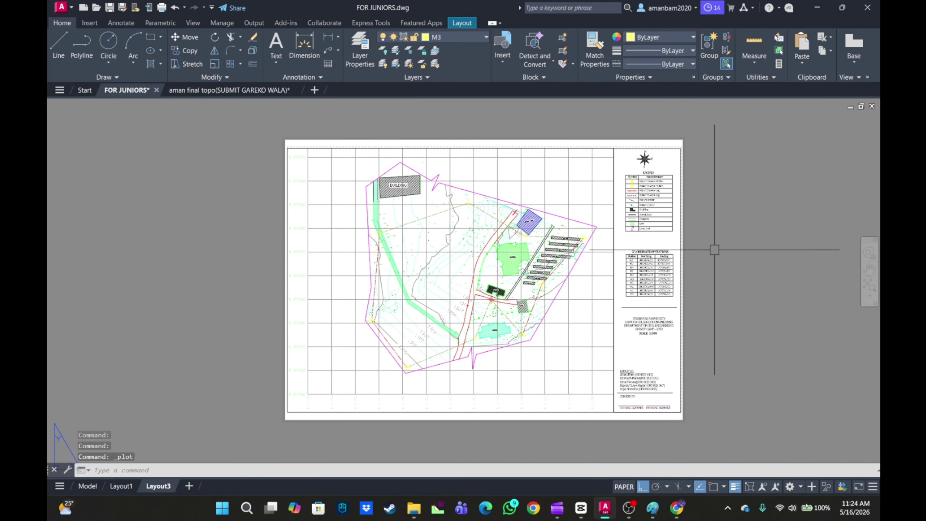
key(ctrl+p)
click(537, 274)
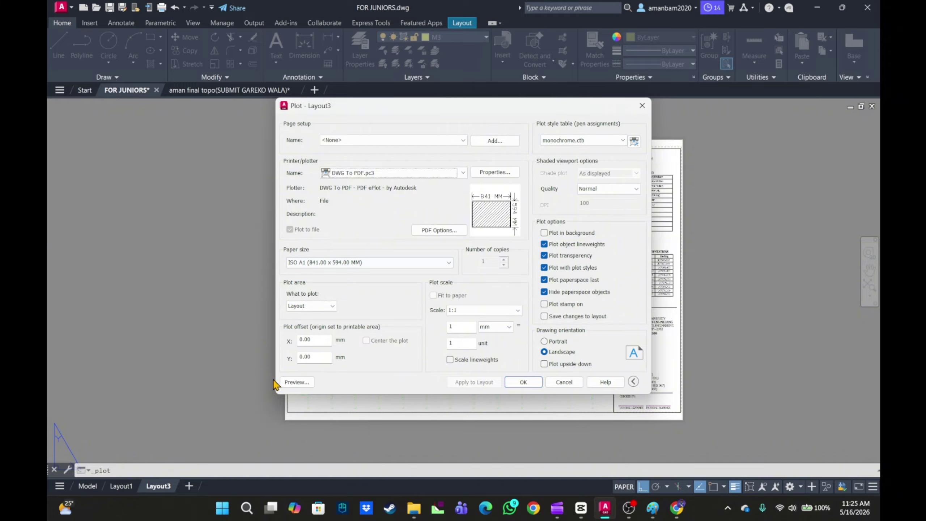
click(296, 382)
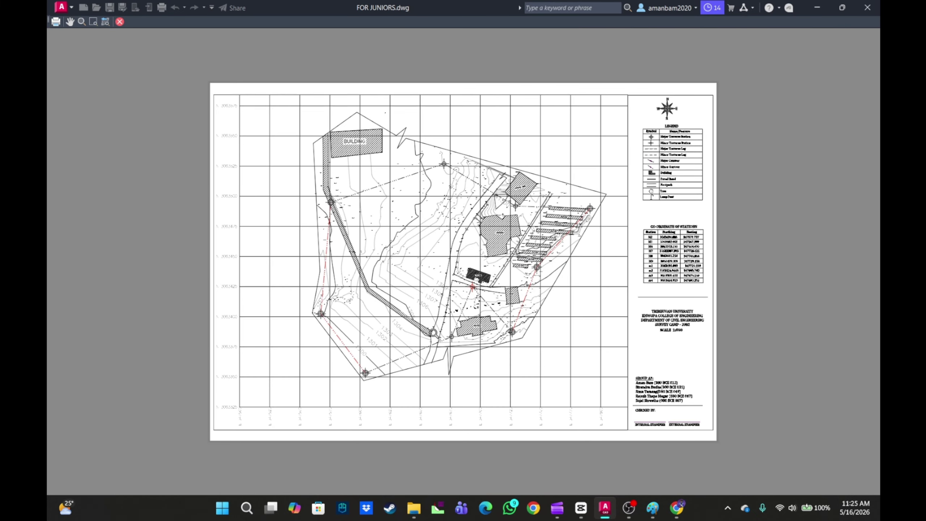
Check the contour line thicknesses and station symbols in the plot preview, and leave plotting without producing the PDF
scroll(521, 319, up, 5)
middle_drag(511, 320, 506, 383)
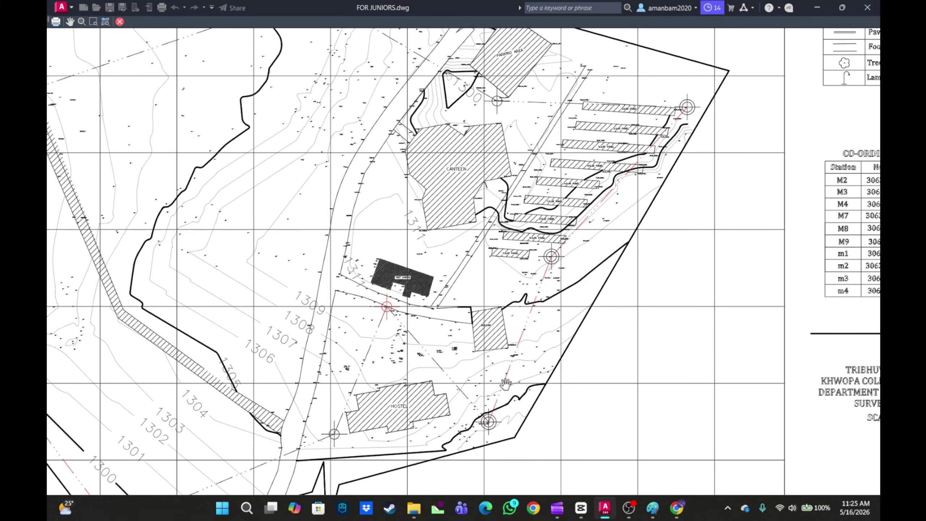
scroll(557, 278, down, 5)
scroll(499, 293, up, 3)
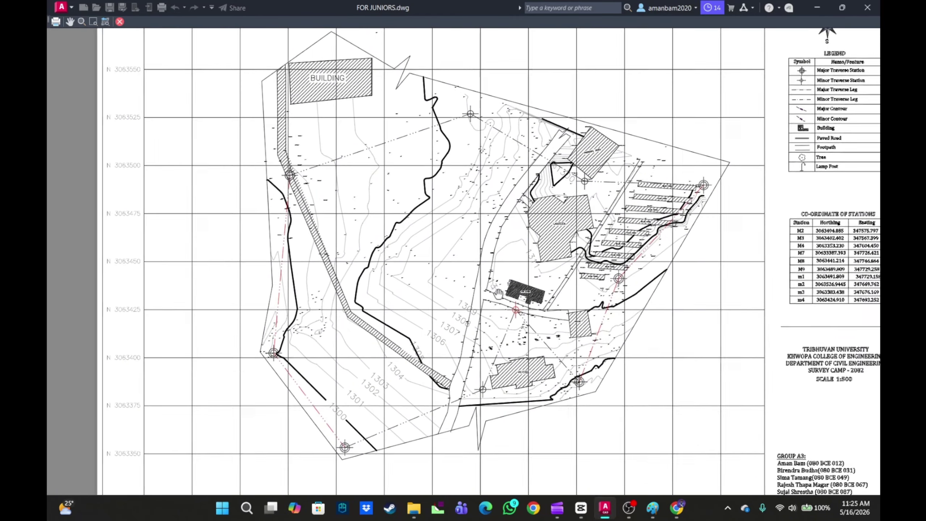
middle_drag(499, 293, 518, 274)
scroll(313, 352, up, 2)
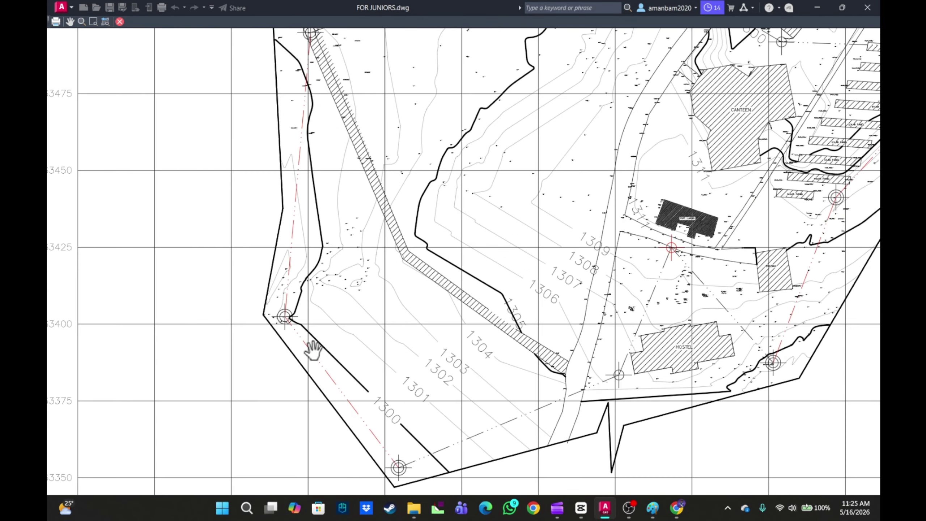
scroll(313, 352, down, 2)
middle_drag(322, 356, 294, 386)
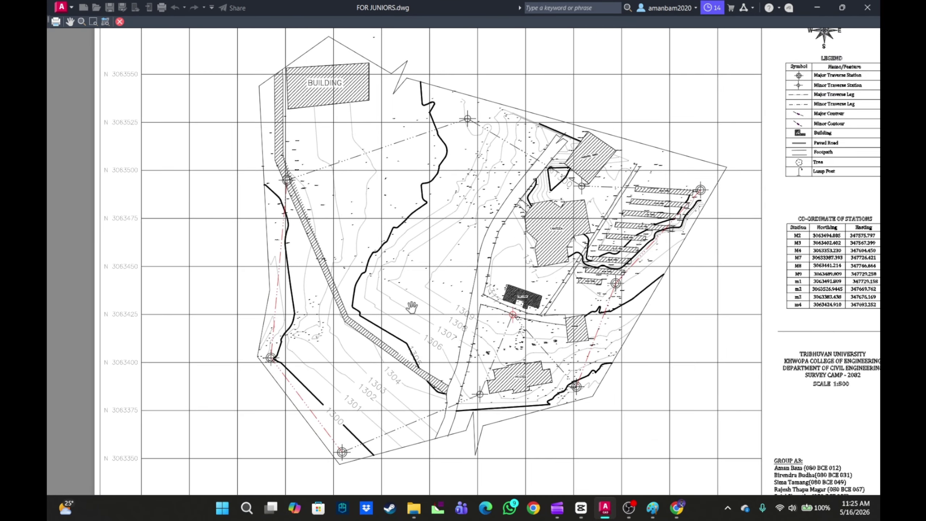
key(Escape)
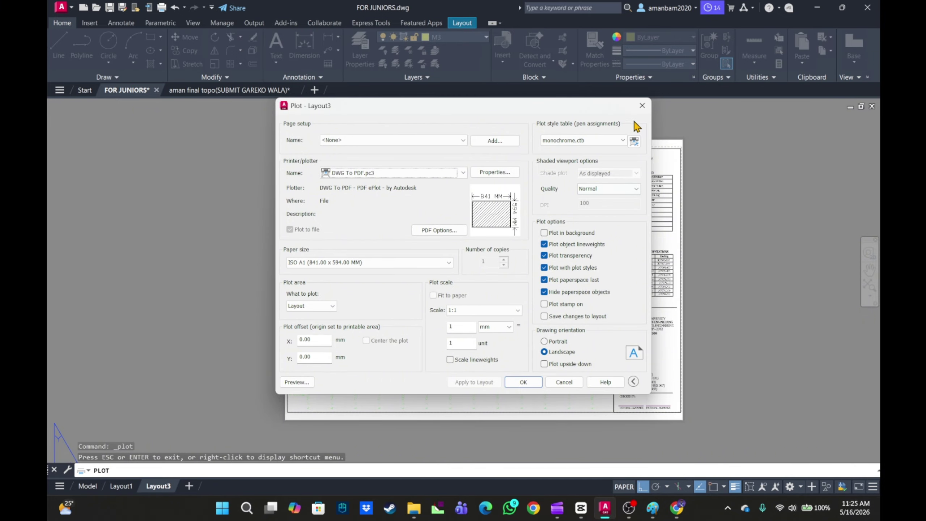
click(642, 105)
Switch to model space and inspect the thick index contour polyline near the 1305 label
scroll(422, 302, up, 2)
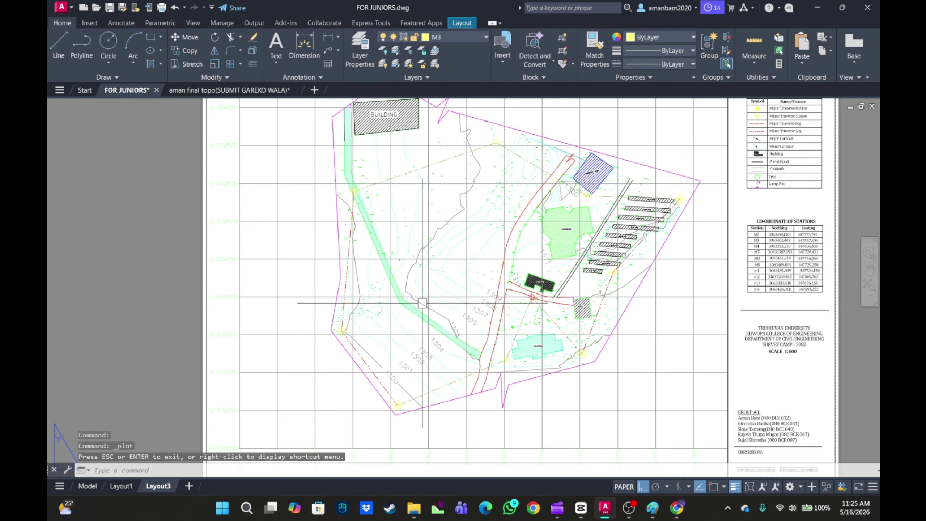
click(87, 485)
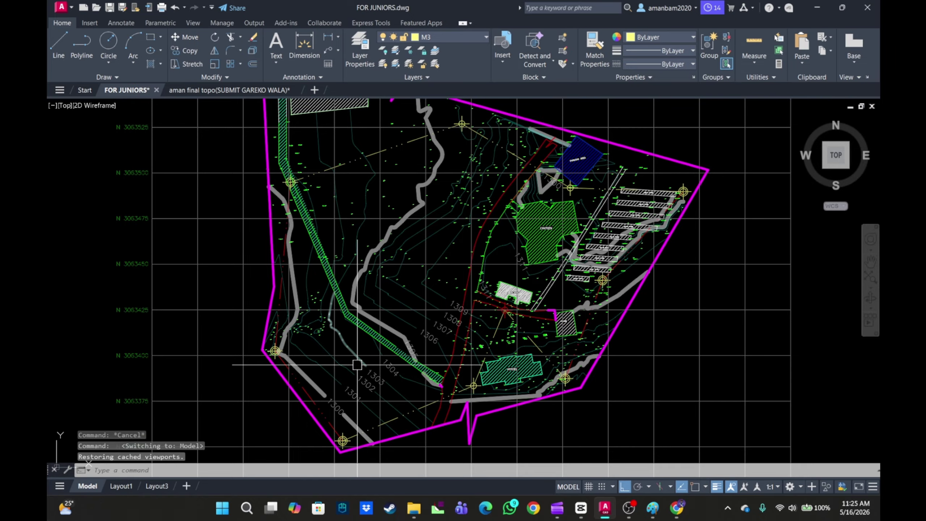
scroll(400, 305, up, 3)
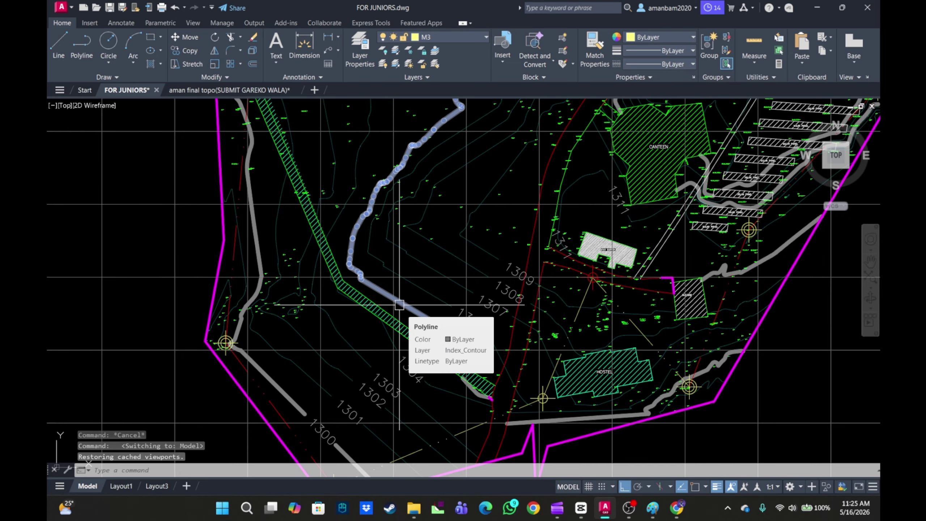
scroll(399, 304, down, 3)
scroll(400, 304, up, 3)
scroll(399, 305, up, 1)
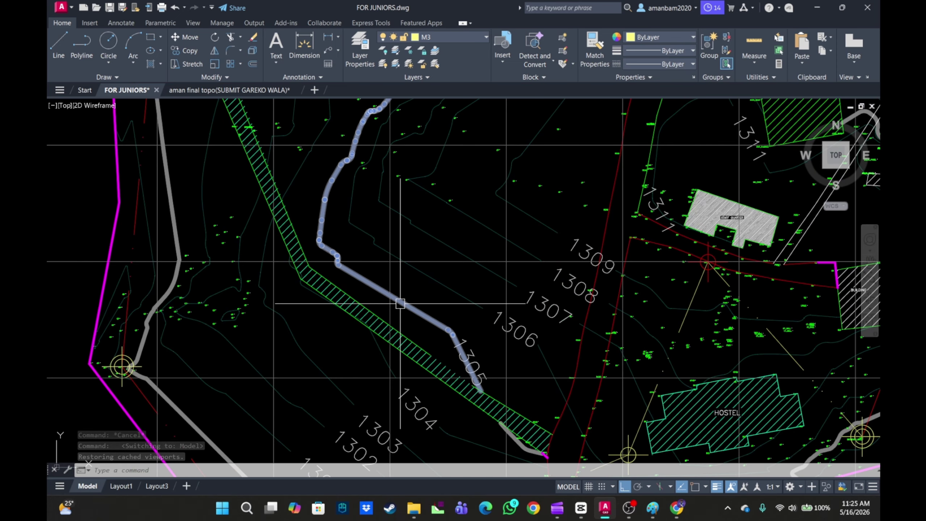
Examine the whole site map in model space and the line thicknesses of the contours, hatching and outlines around the canteen
scroll(400, 305, down, 4)
scroll(400, 304, up, 1)
scroll(400, 304, up, 2)
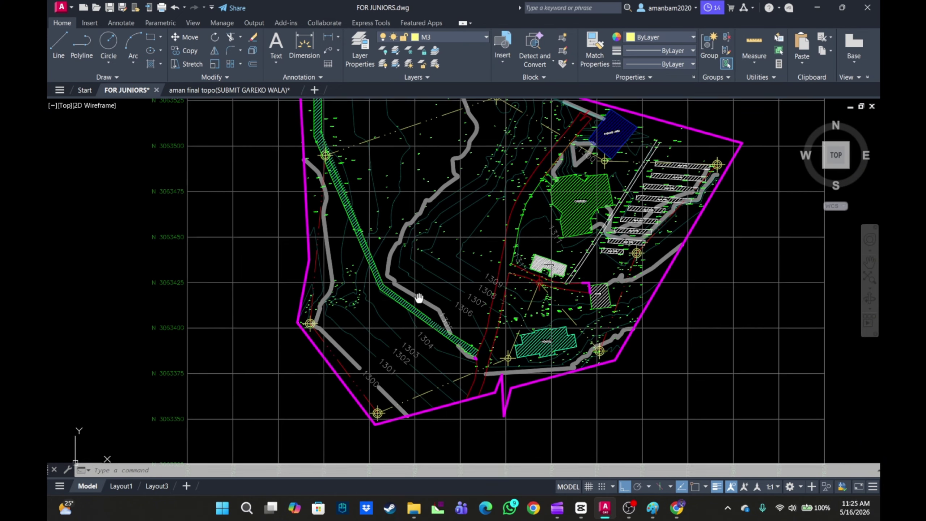
scroll(436, 368, up, 2)
scroll(443, 405, down, 5)
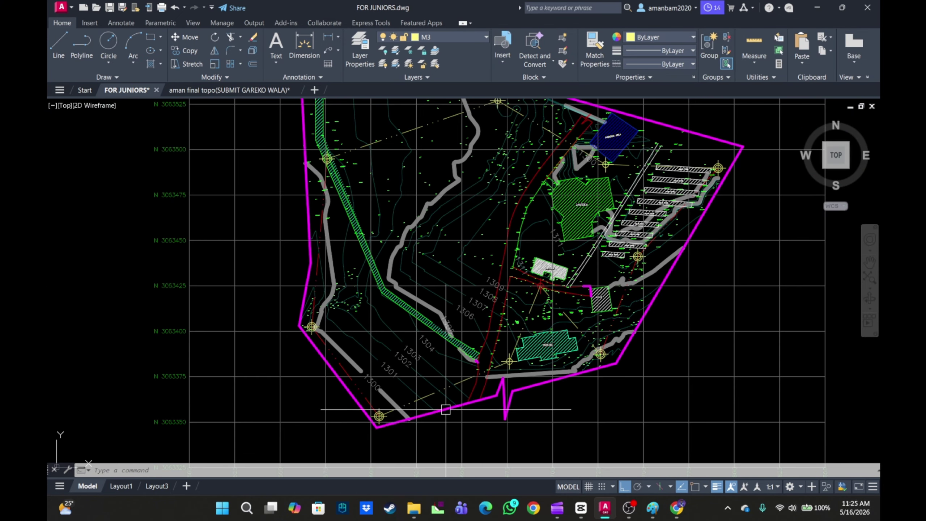
scroll(533, 270, up, 4)
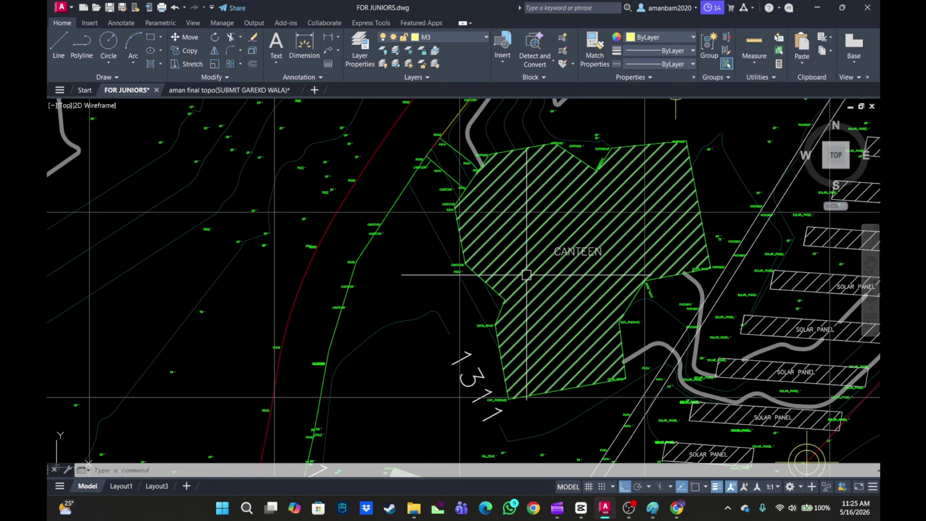
scroll(529, 266, down, 3)
scroll(529, 266, up, 4)
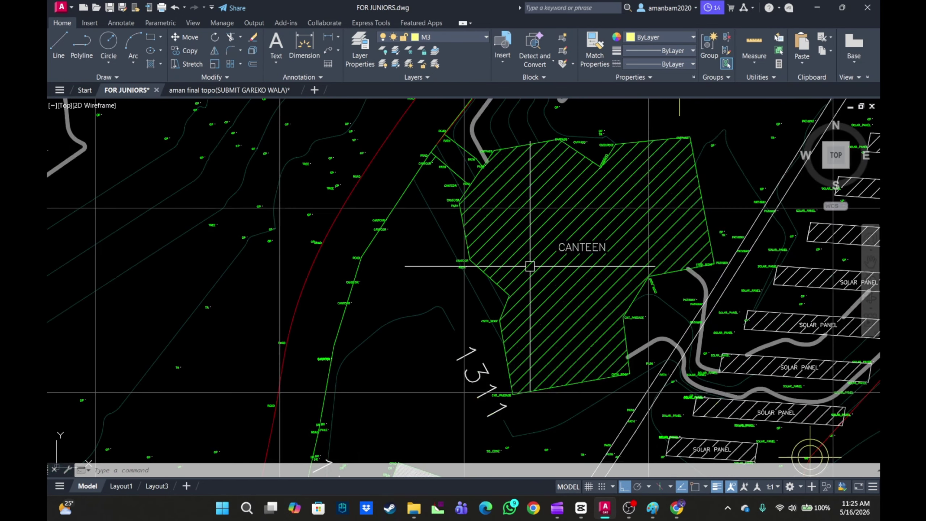
scroll(534, 259, down, 2)
scroll(535, 259, up, 2)
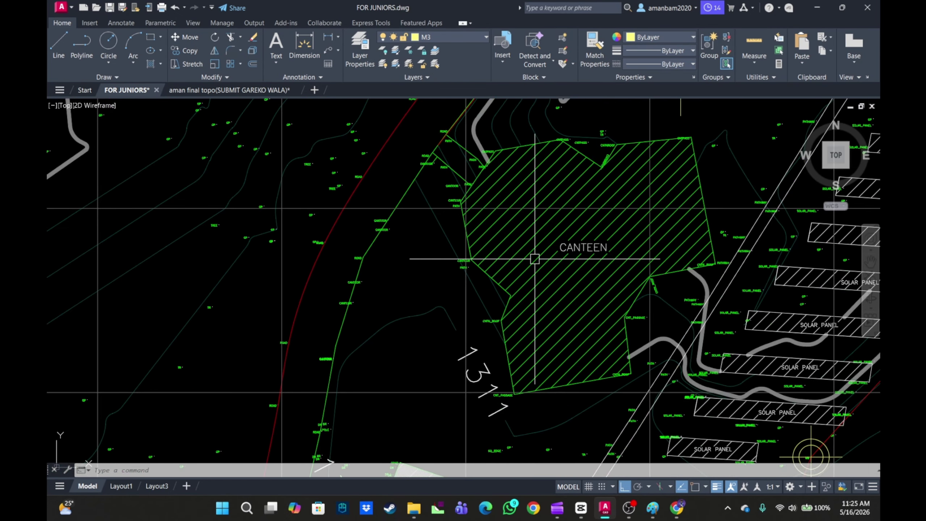
scroll(535, 259, down, 5)
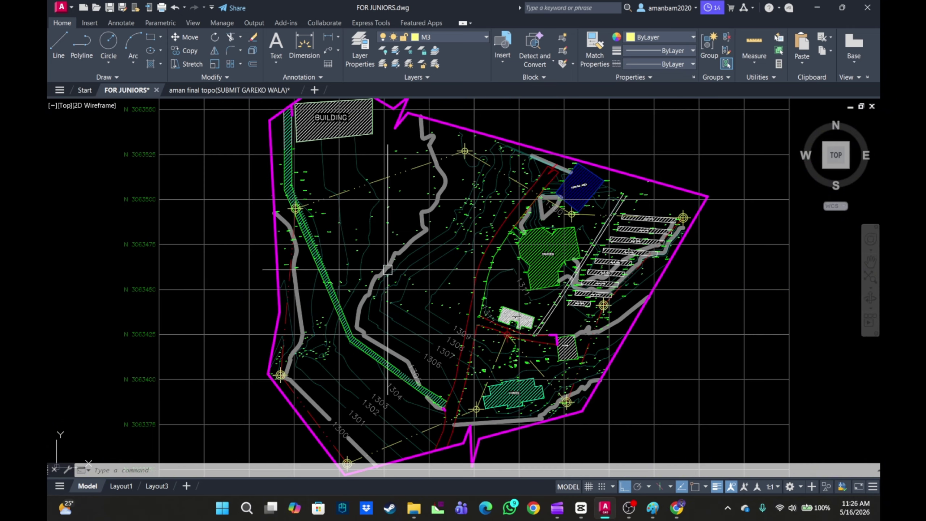
Select the long thick contour polyline west of the canteen to identify its layer
scroll(422, 288, up, 4)
scroll(390, 263, down, 2)
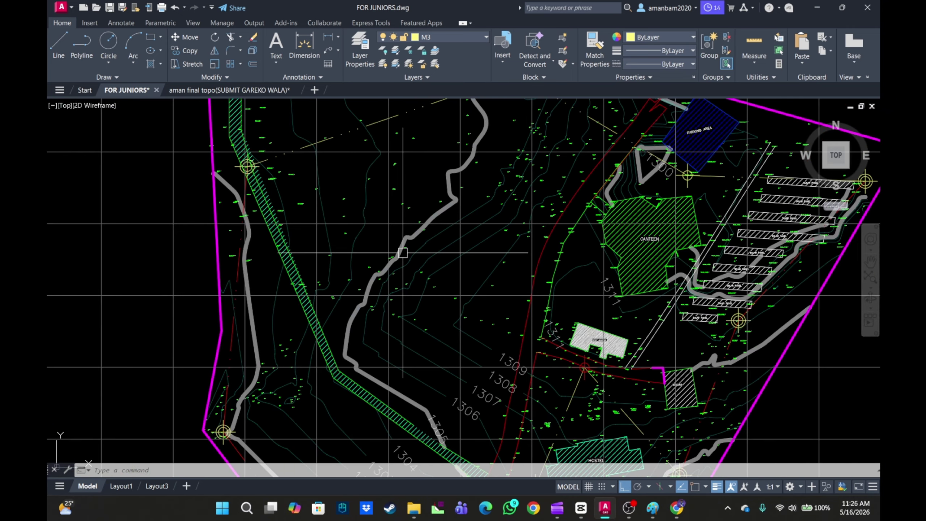
middle_drag(402, 252, 407, 226)
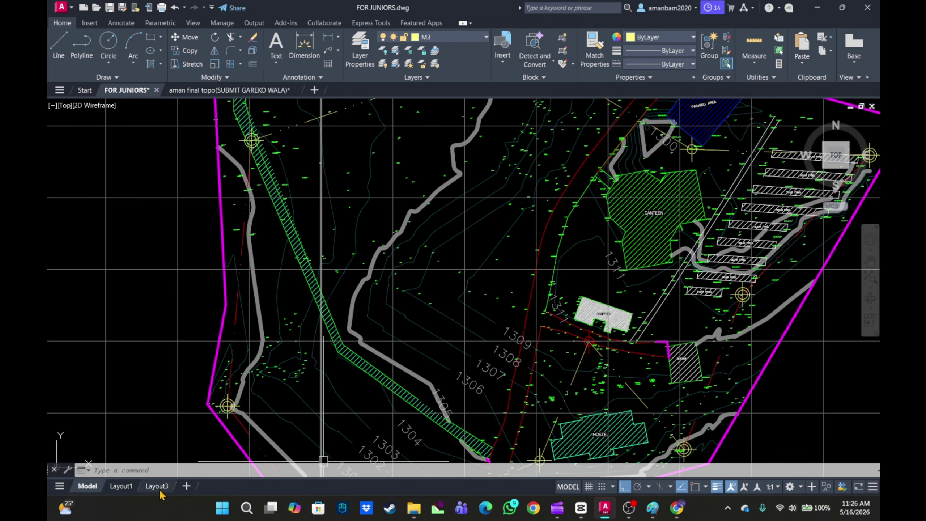
middle_drag(378, 264, 341, 364)
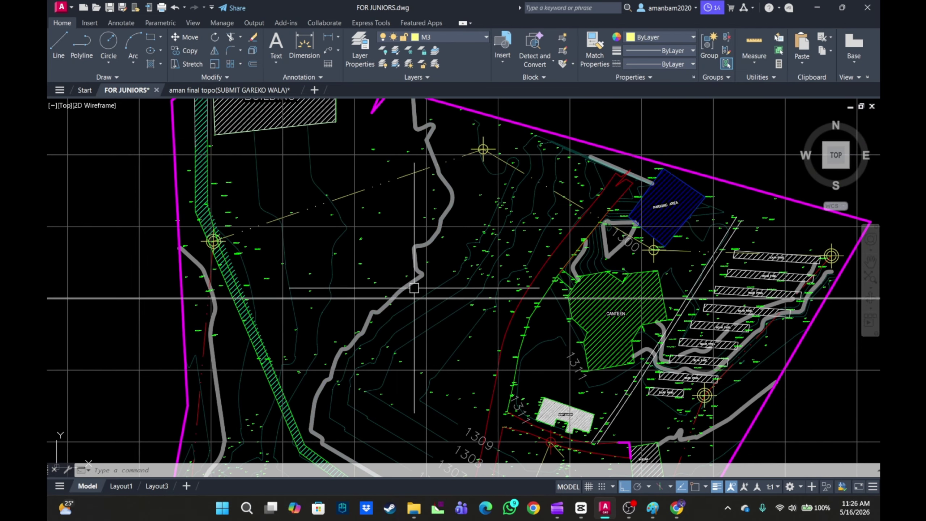
click(414, 288)
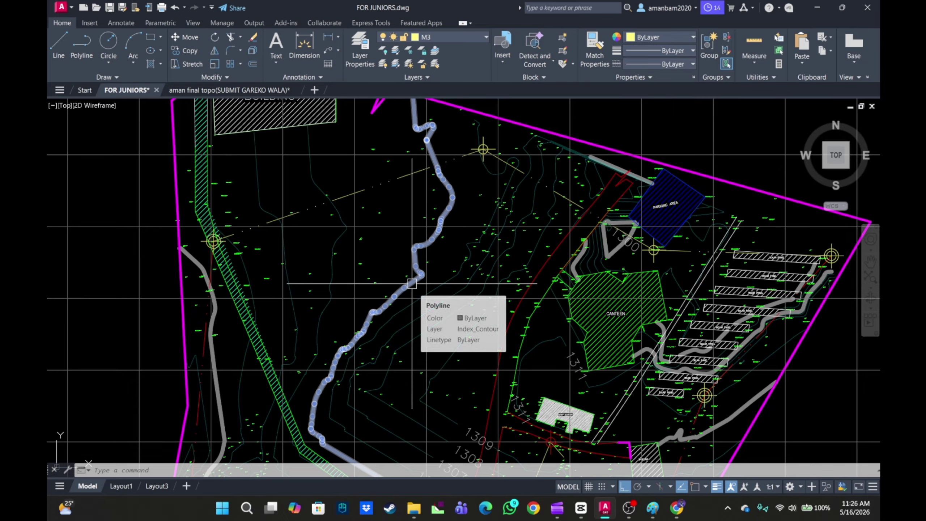
Deselect the contour and set the Boundary layer's lineweight to 0.80 mm in the layer properties
text(LA)
key(Return)
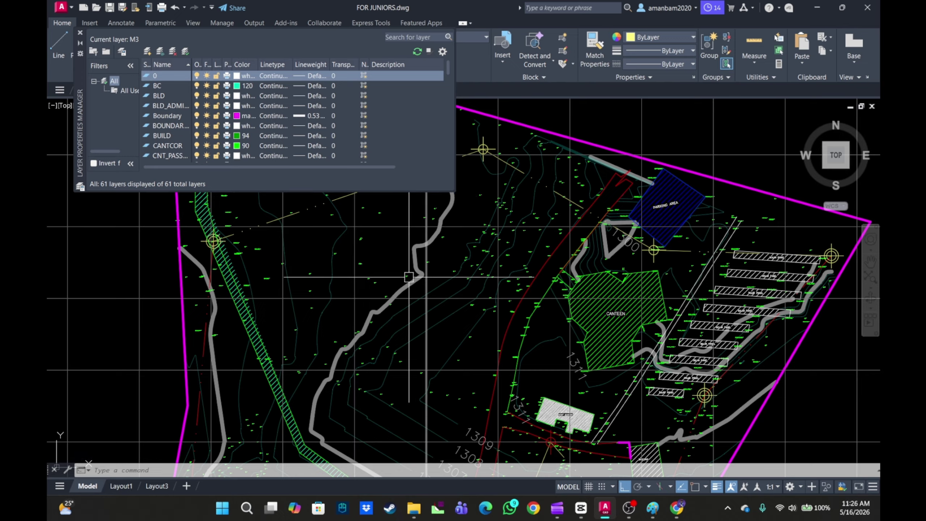
click(409, 287)
key(Escape)
click(311, 116)
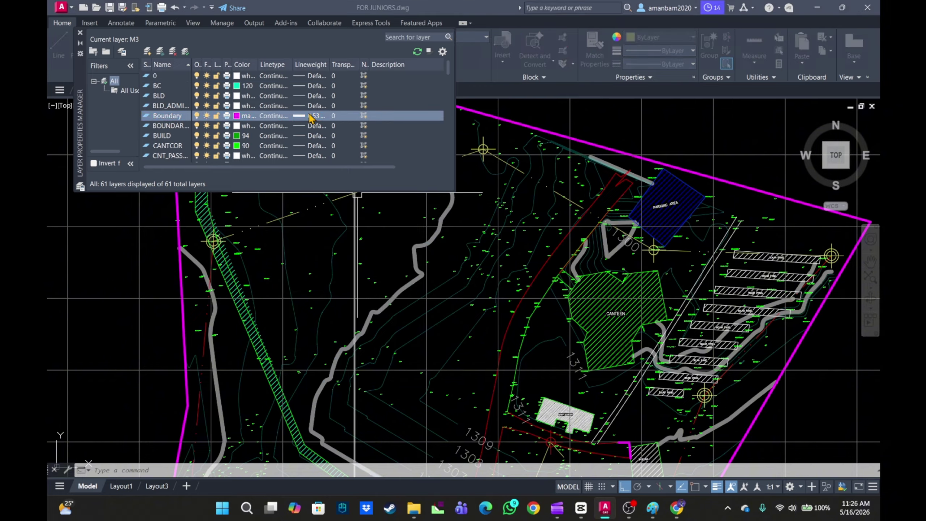
scroll(453, 244, down, 3)
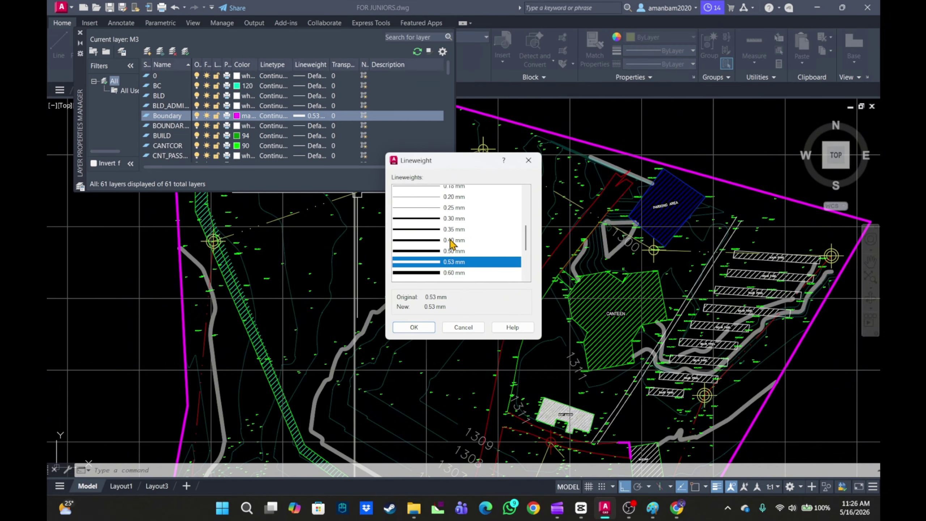
click(453, 255)
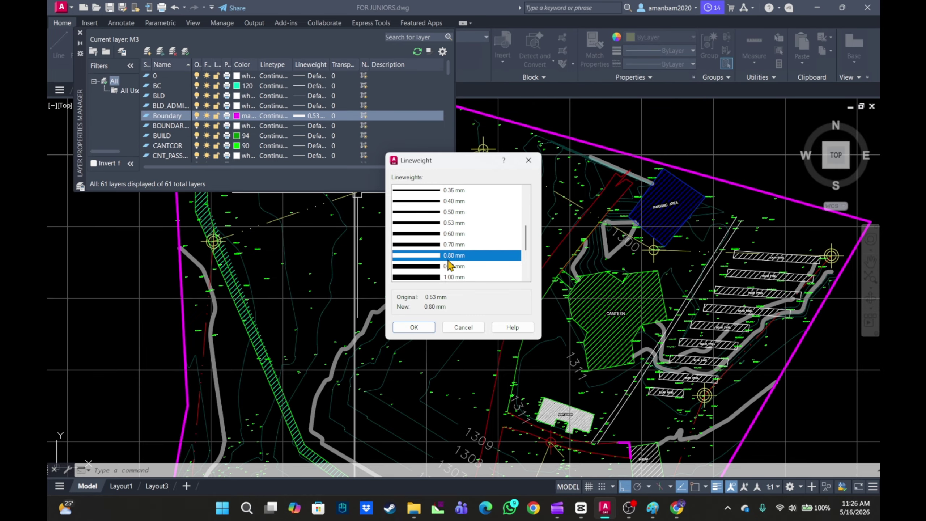
click(414, 327)
scroll(625, 144, down, 2)
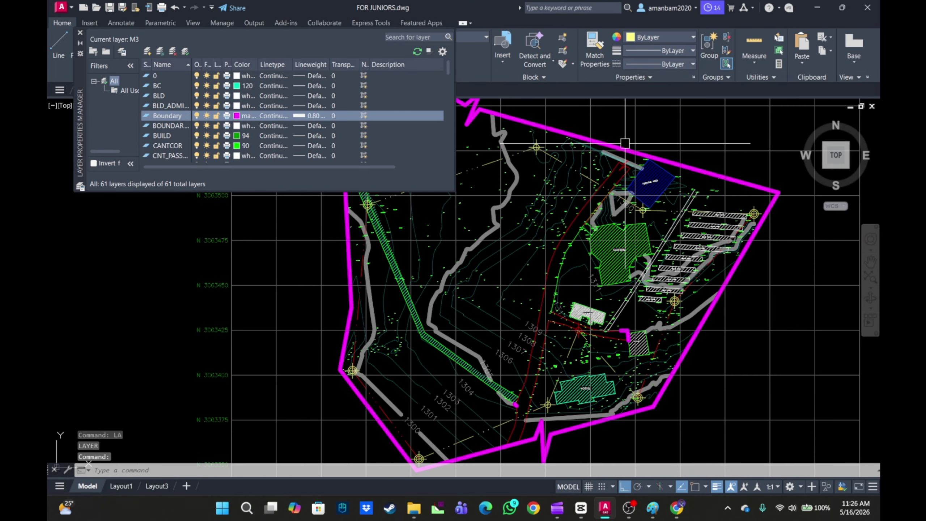
Switch to Layout3 and open its plot preview as a single sheet, with object lineweights plotted
click(157, 486)
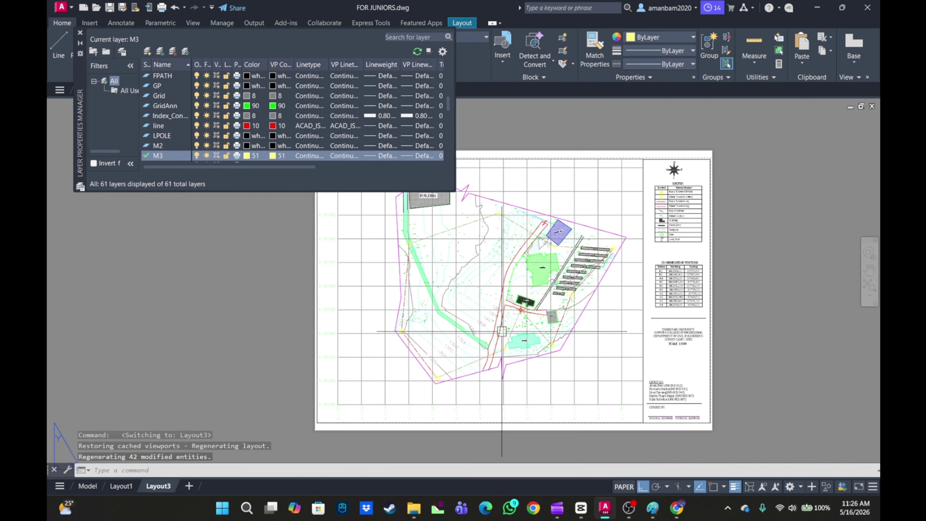
middle_drag(502, 332, 477, 359)
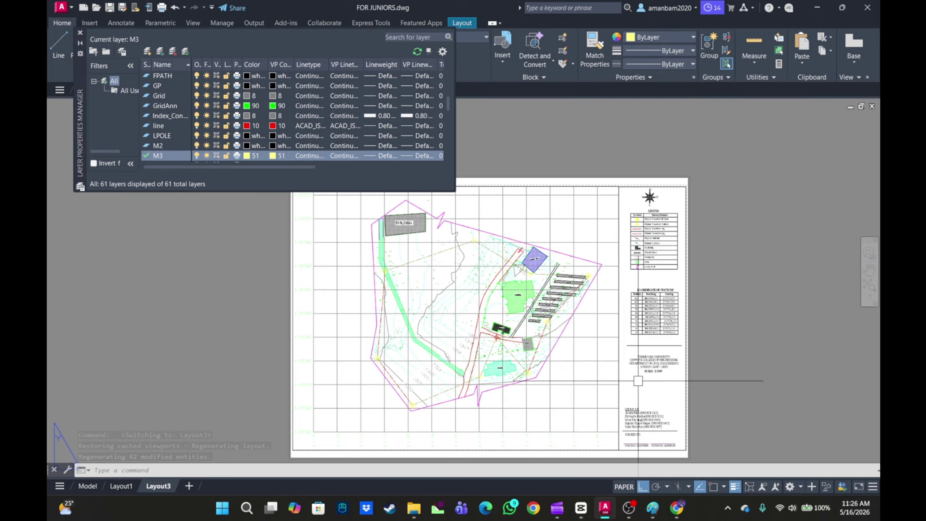
key(ctrl+p)
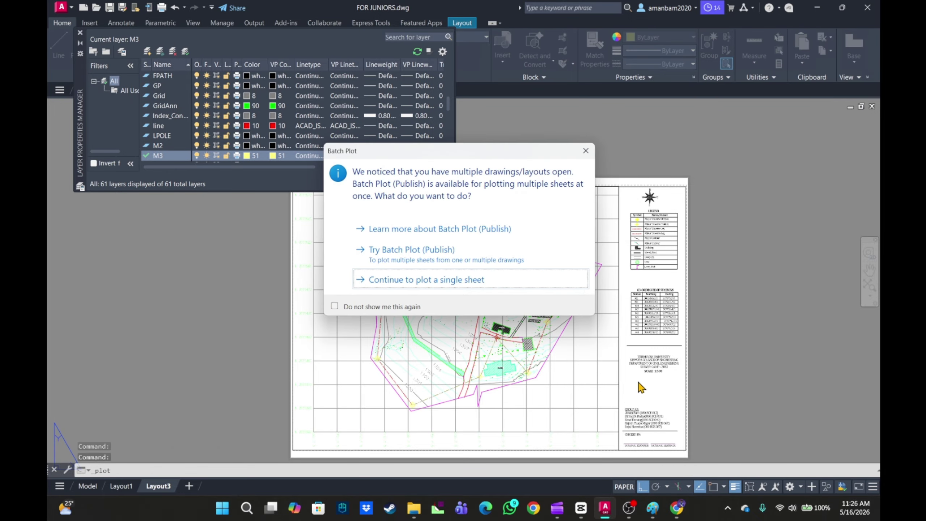
click(484, 288)
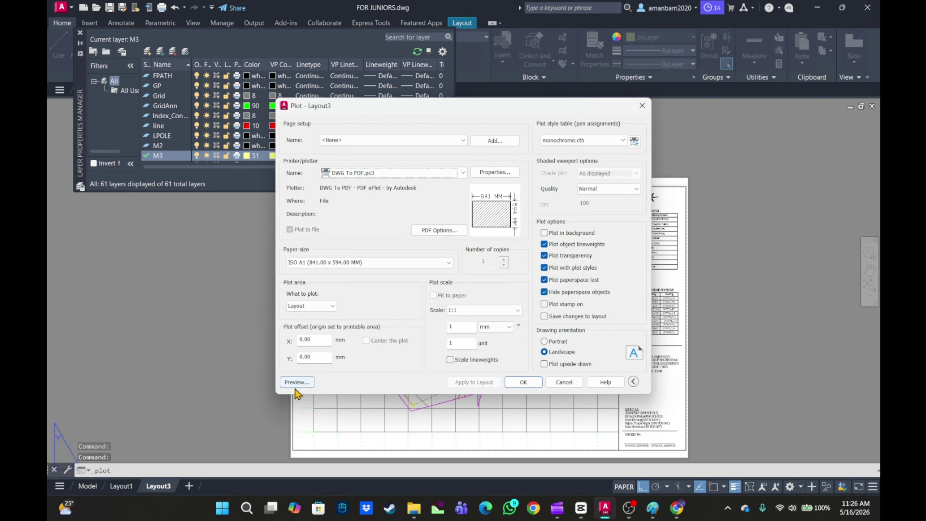
click(546, 247)
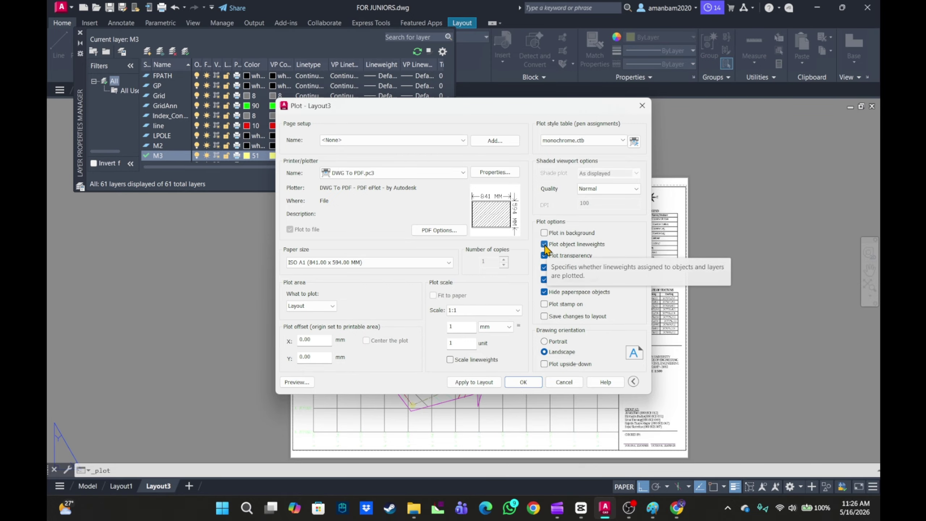
click(306, 385)
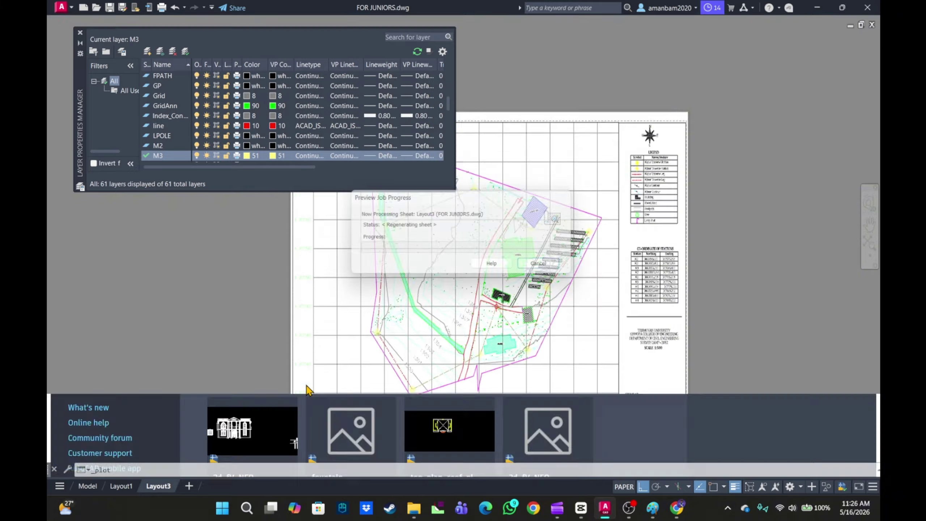
Inspect the site boundary and index contour thicknesses in the plot preview, and close plotting without producing the PDF
scroll(355, 377, up, 2)
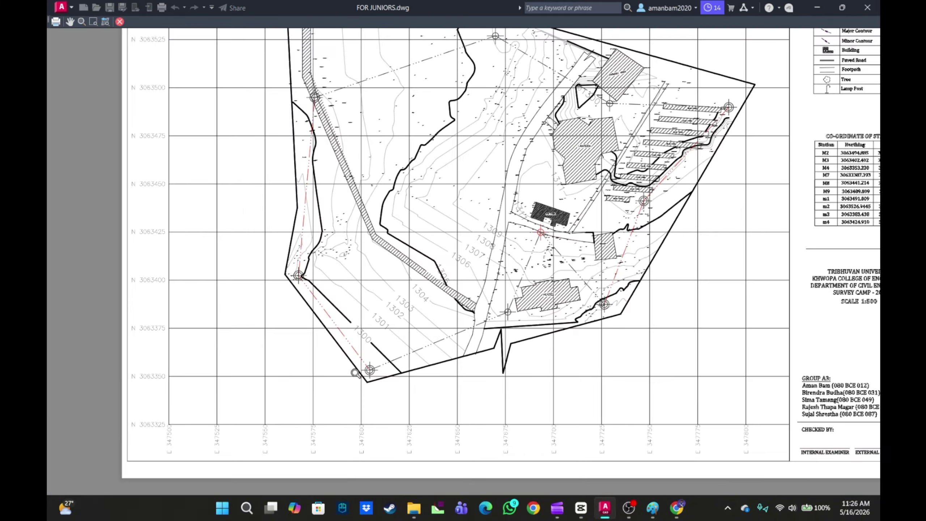
scroll(355, 373, up, 4)
scroll(365, 379, down, 6)
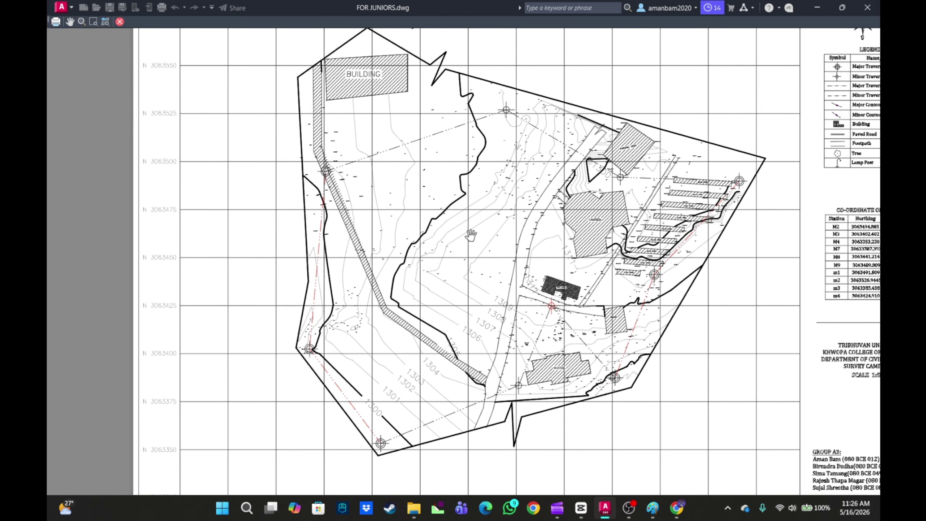
key(Escape)
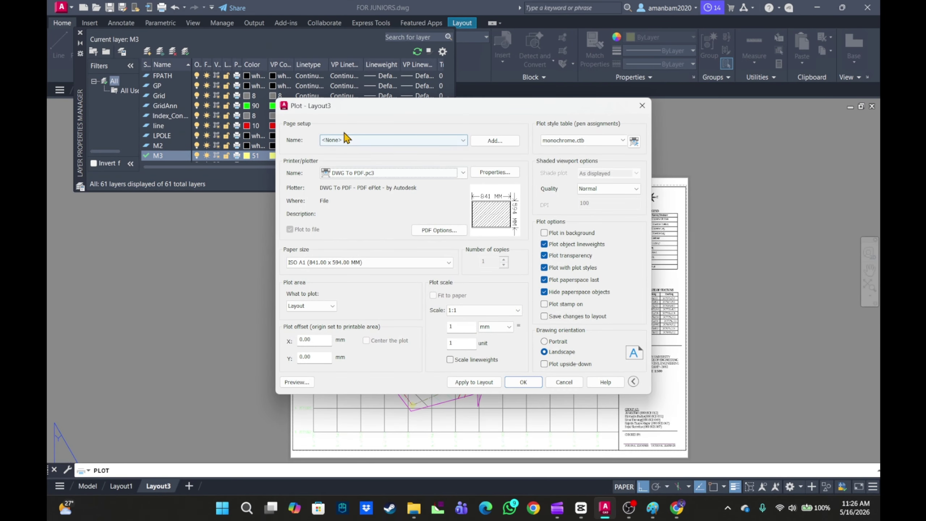
click(643, 105)
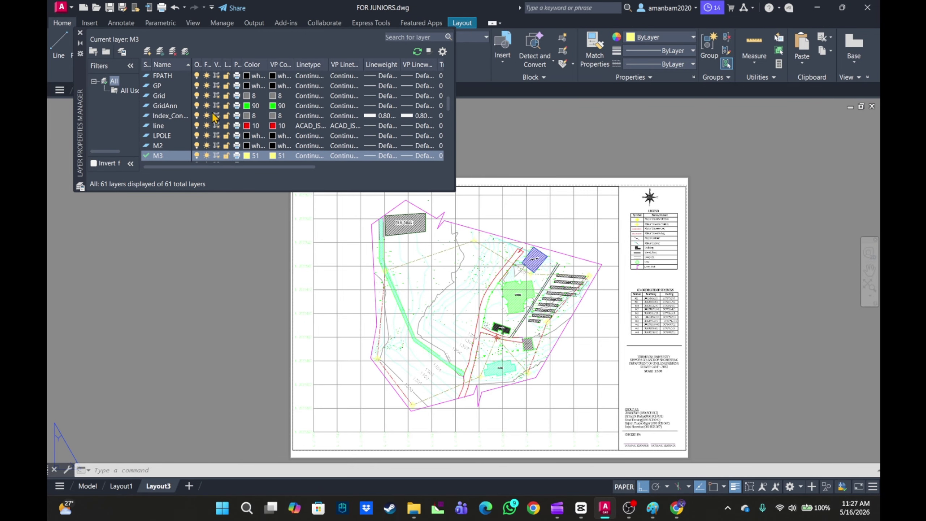
Set the index contour layer's lineweight to 0.50 mm
click(381, 116)
scroll(428, 245, up, 2)
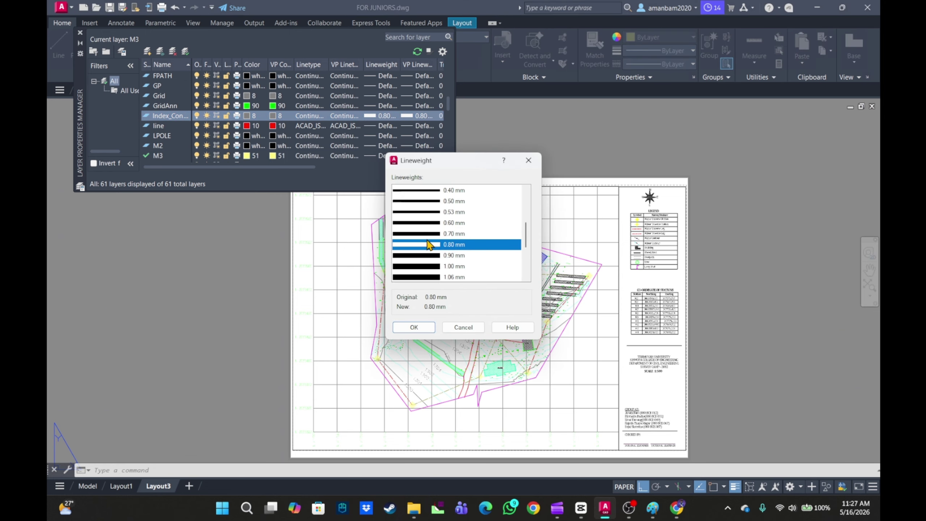
click(442, 268)
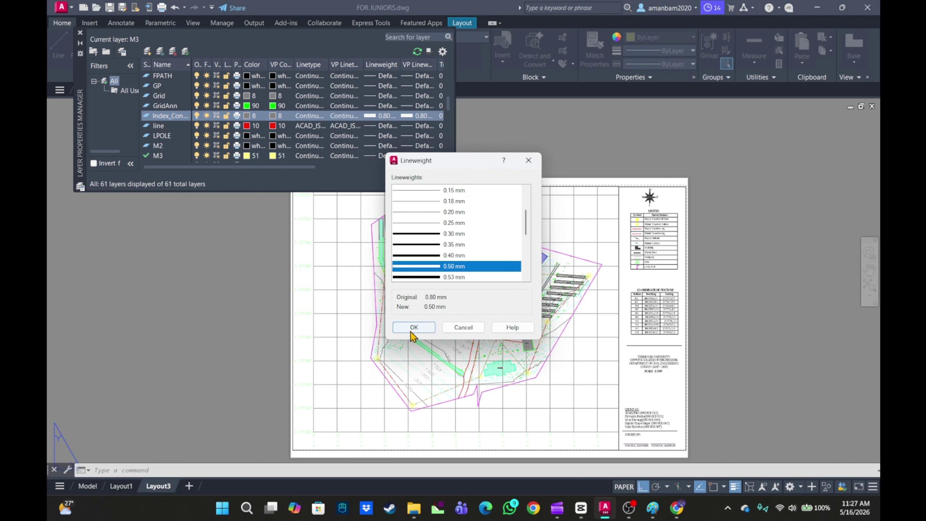
click(413, 328)
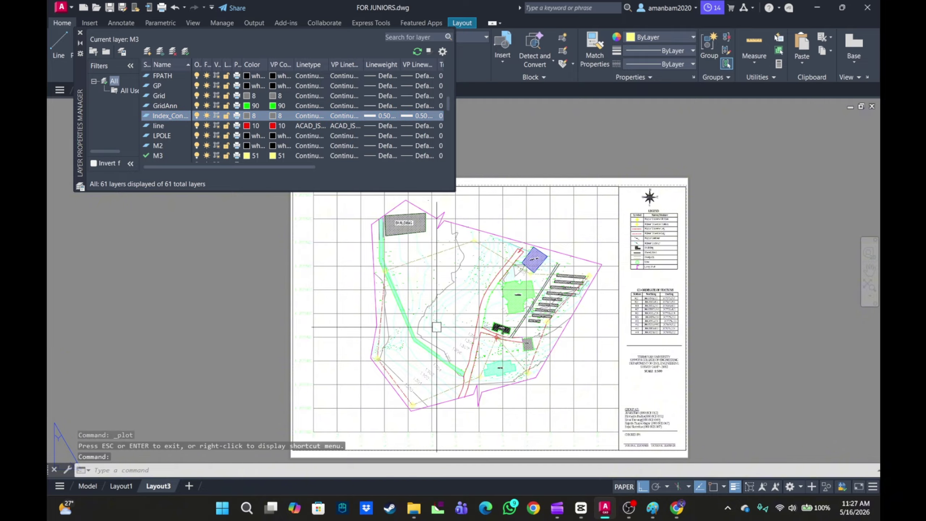
Reopen the single-sheet plot preview of Layout3 with the 0.50 mm index contour lineweight
key(ctrl+p)
click(418, 287)
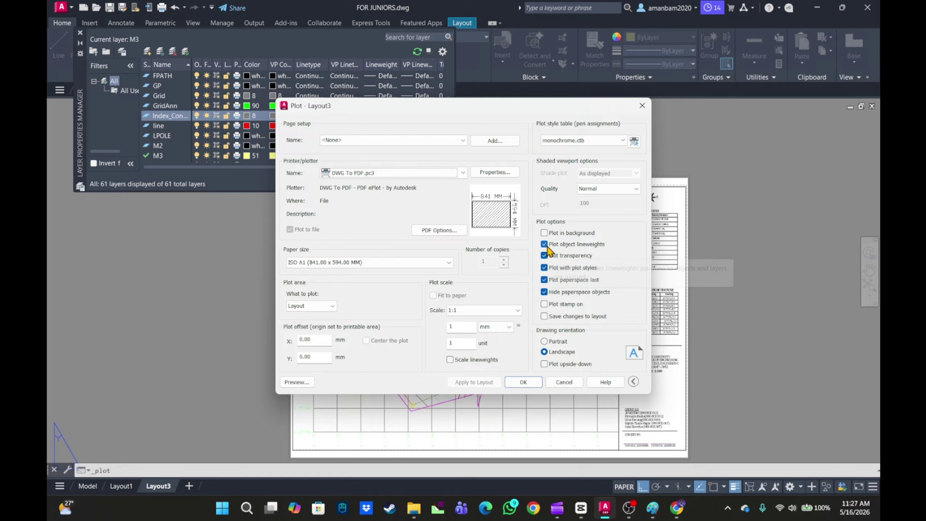
click(296, 382)
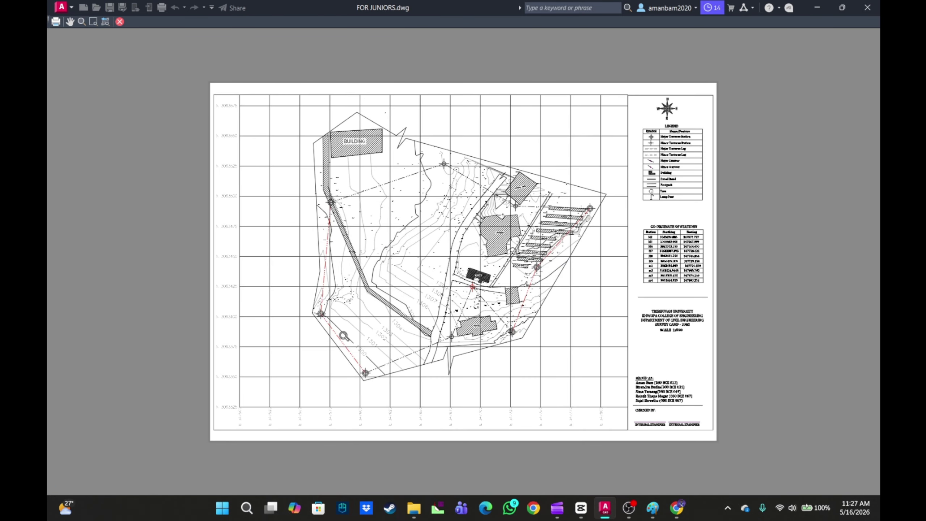
Compare the index contours with the boundary and grid lines near the southwest traverse station in the preview, and leave plotting
scroll(378, 284, up, 2)
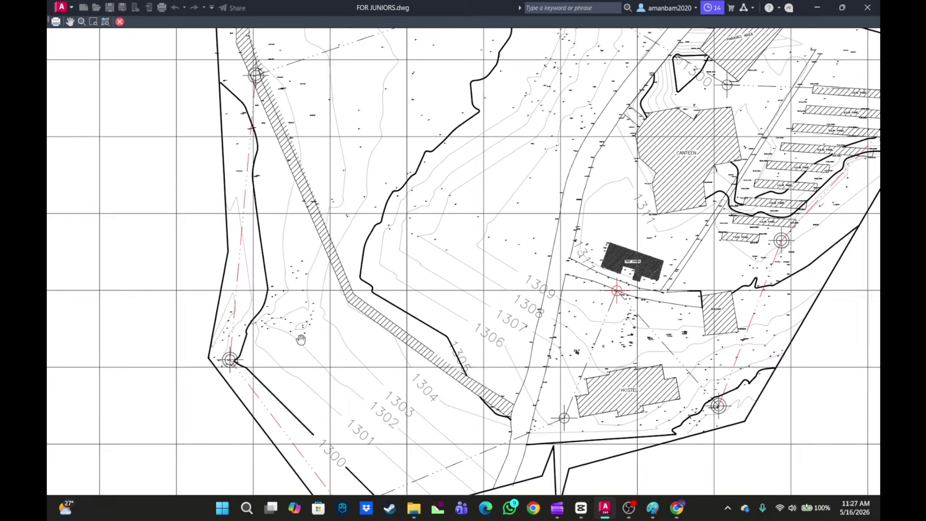
scroll(267, 367, up, 3)
mouse_move(267, 367)
middle_down()
mouse_move(303, 327)
mouse_move(381, 274)
middle_up()
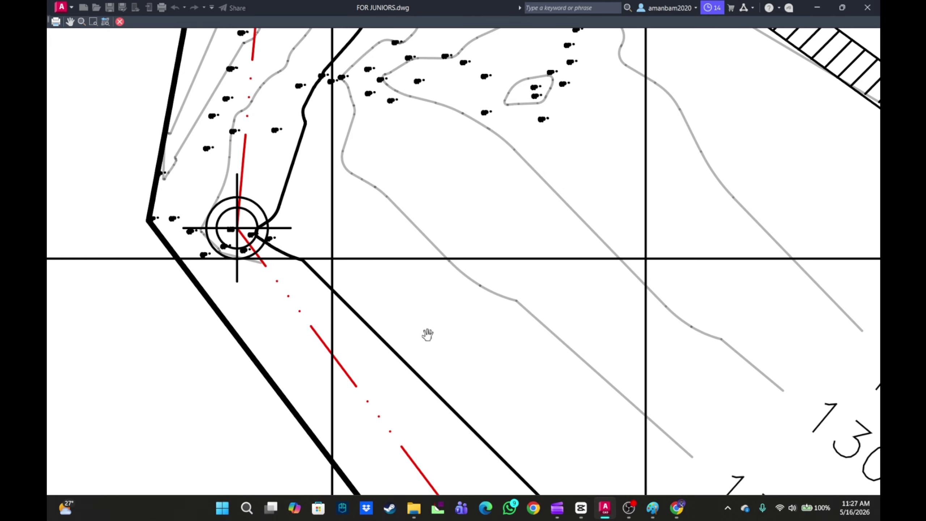
scroll(427, 334, down, 8)
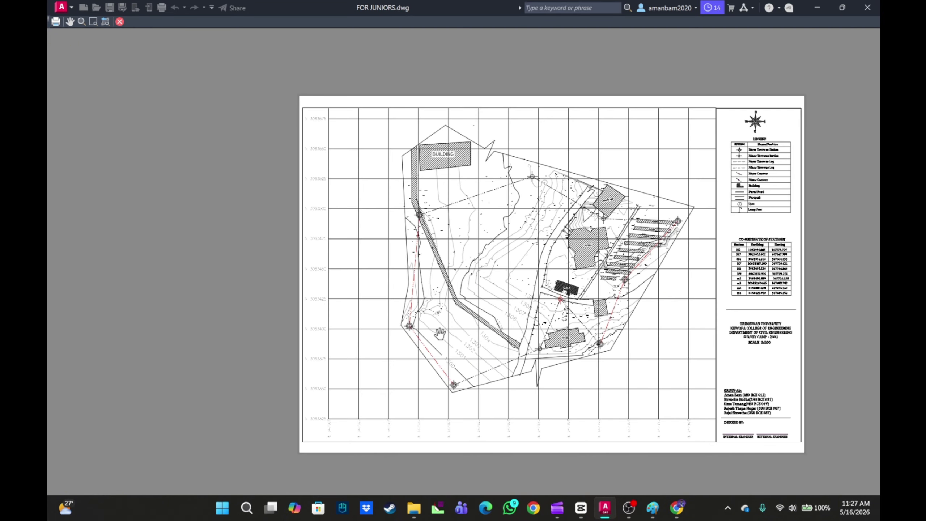
scroll(439, 333, up, 2)
key(Escape)
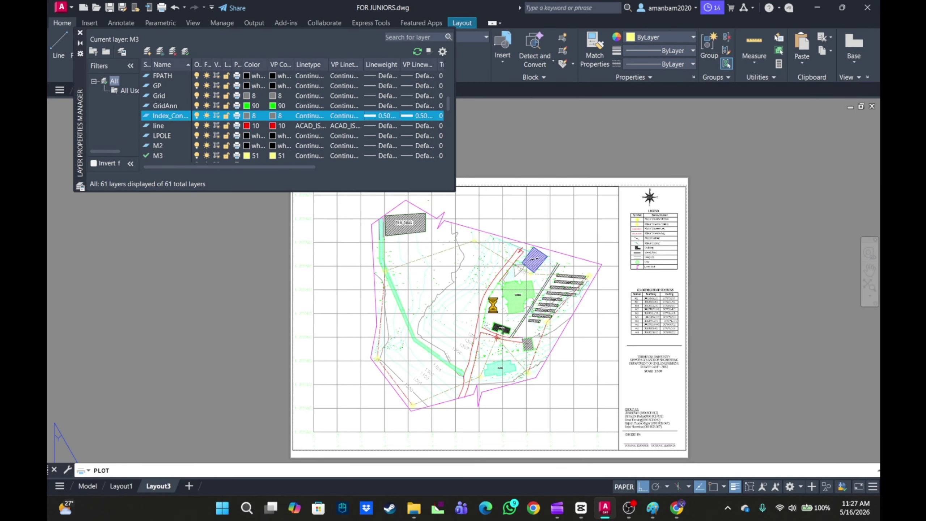
click(642, 105)
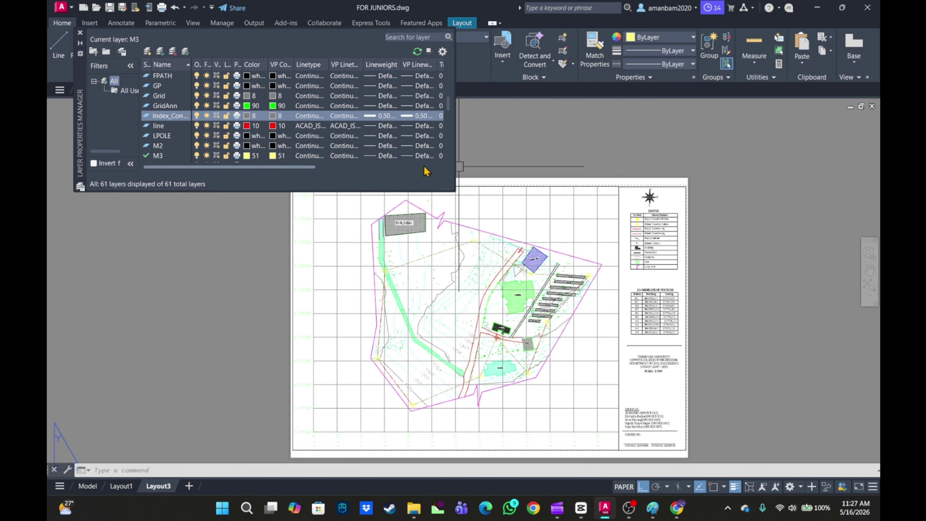
Examine the minor contours beside the index contours west of the road in Layout3
scroll(432, 340, up, 5)
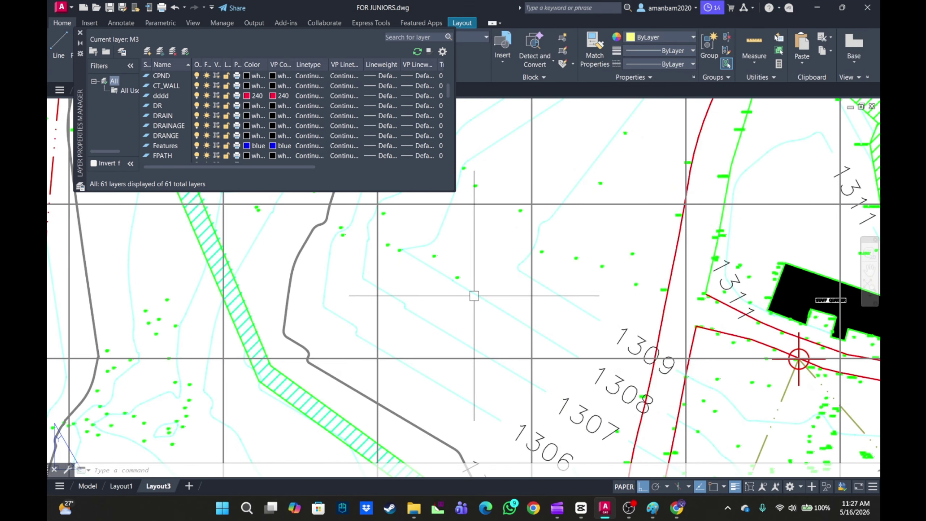
scroll(475, 309, down, 3)
mouse_move(475, 310)
middle_down()
mouse_move(472, 324)
mouse_move(468, 279)
middle_up()
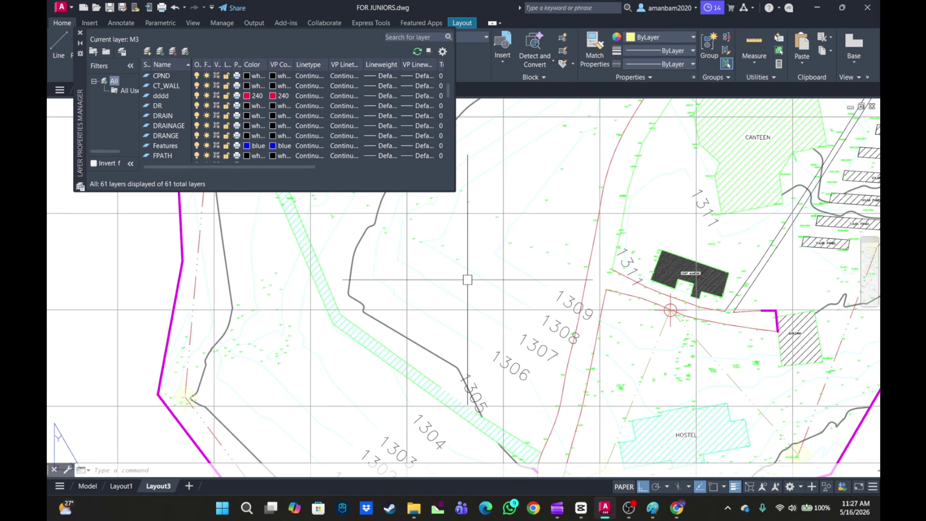
scroll(458, 280, up, 2)
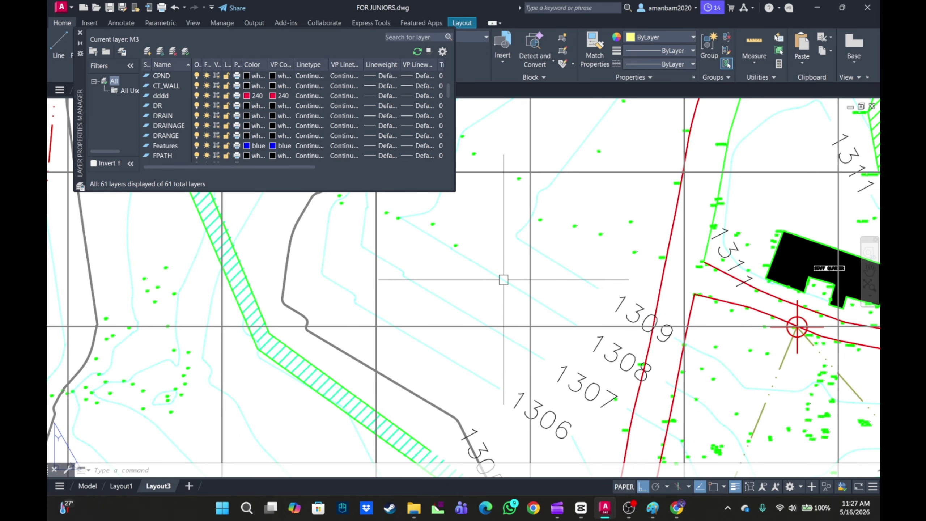
scroll(504, 280, down, 2)
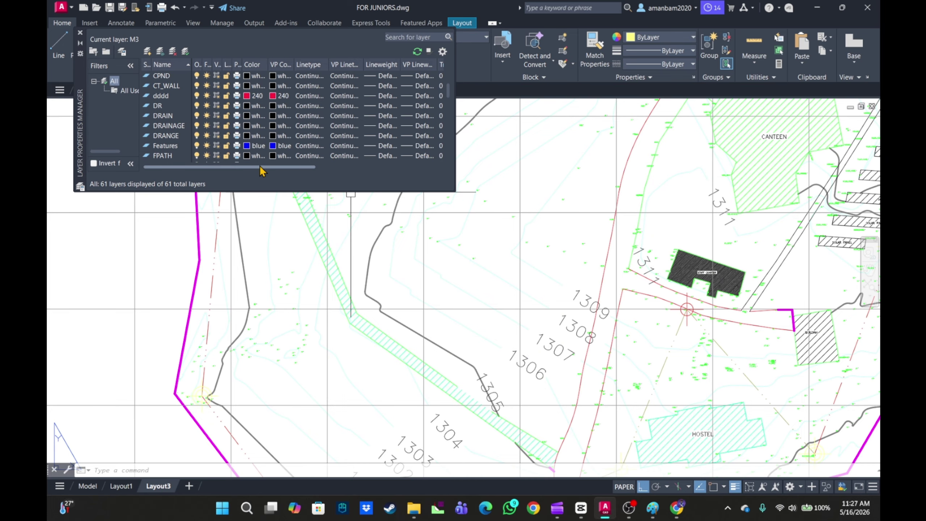
drag(262, 171, 211, 172)
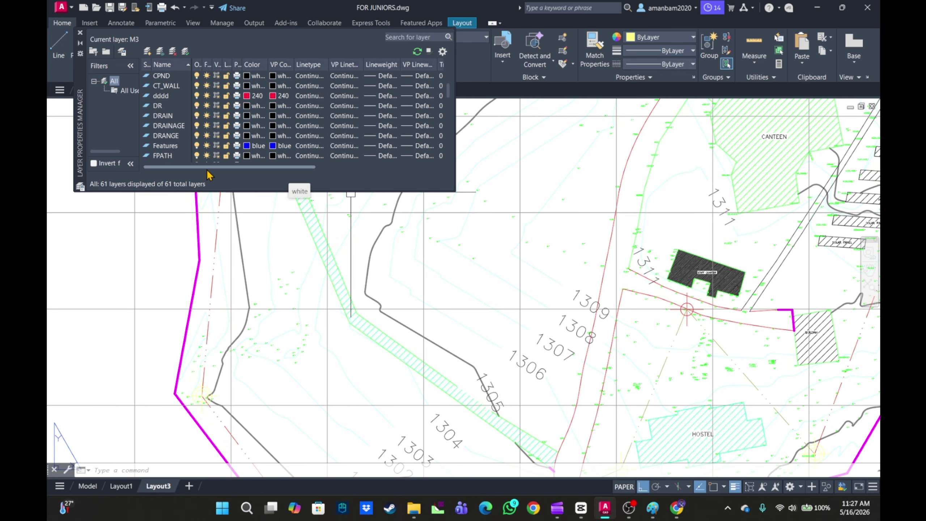
click(81, 33)
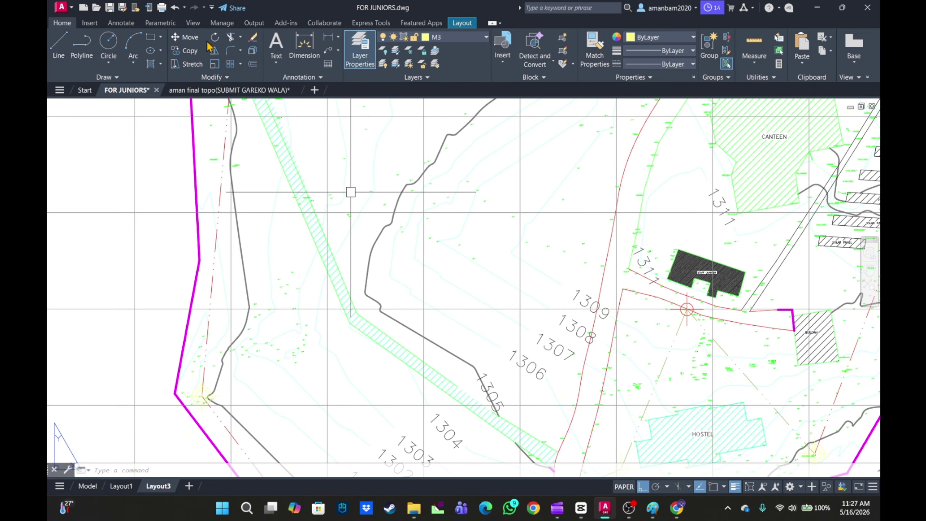
click(360, 61)
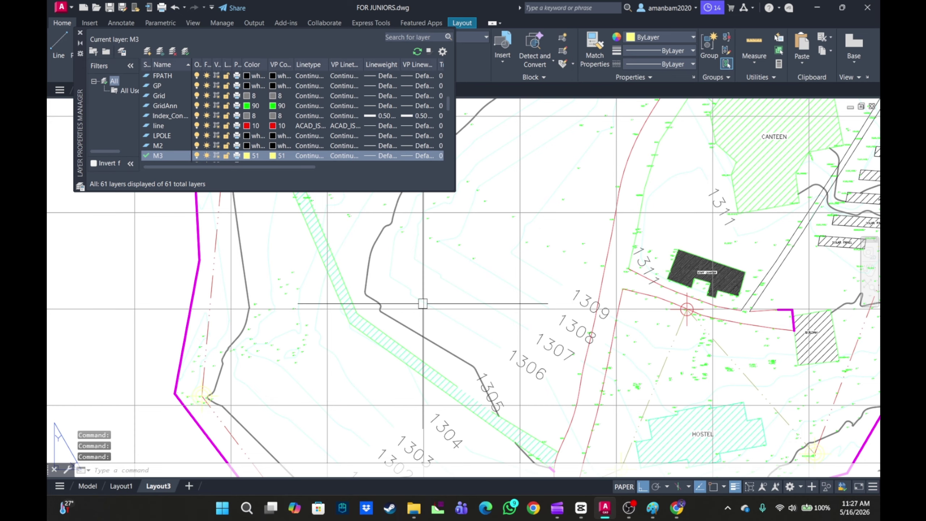
click(81, 32)
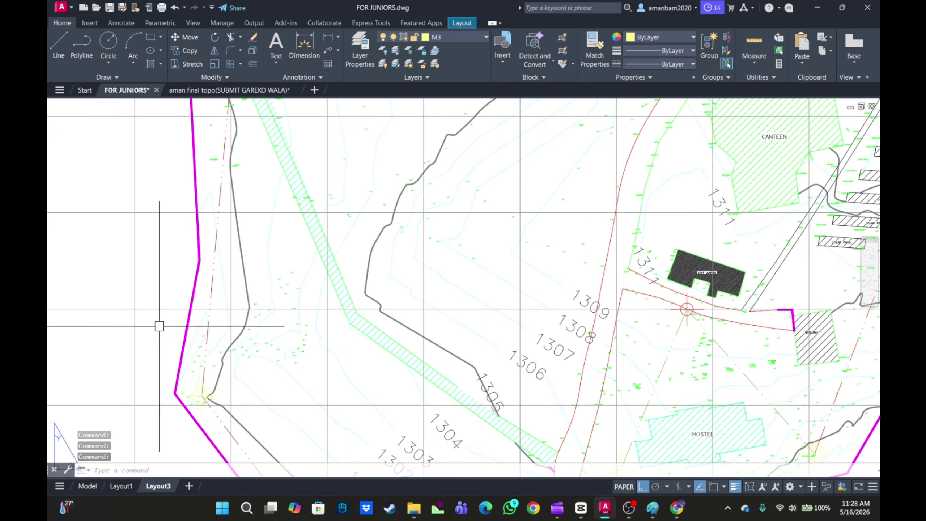
In model space, select the minor contour lines west of the road to identify their layer
click(87, 486)
scroll(474, 327, up, 4)
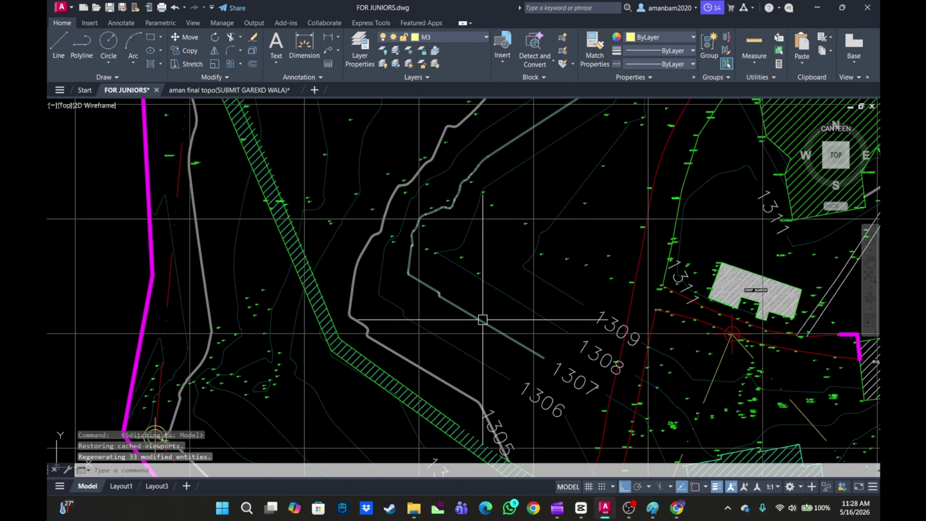
click(483, 320)
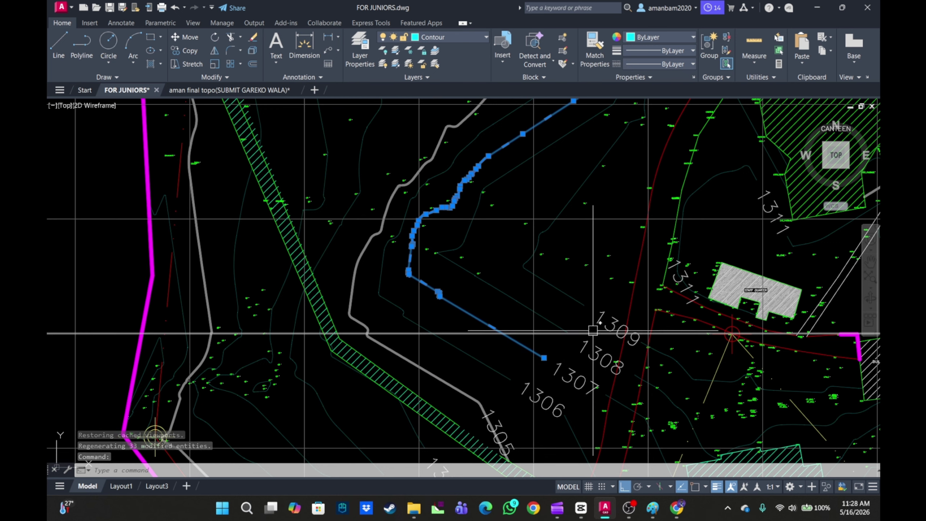
key(Escape)
click(632, 311)
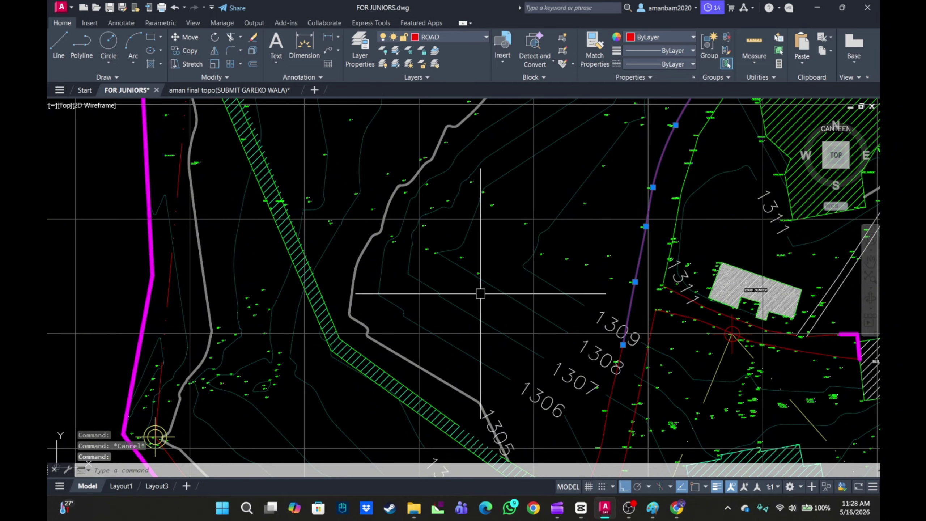
click(500, 294)
key(Escape)
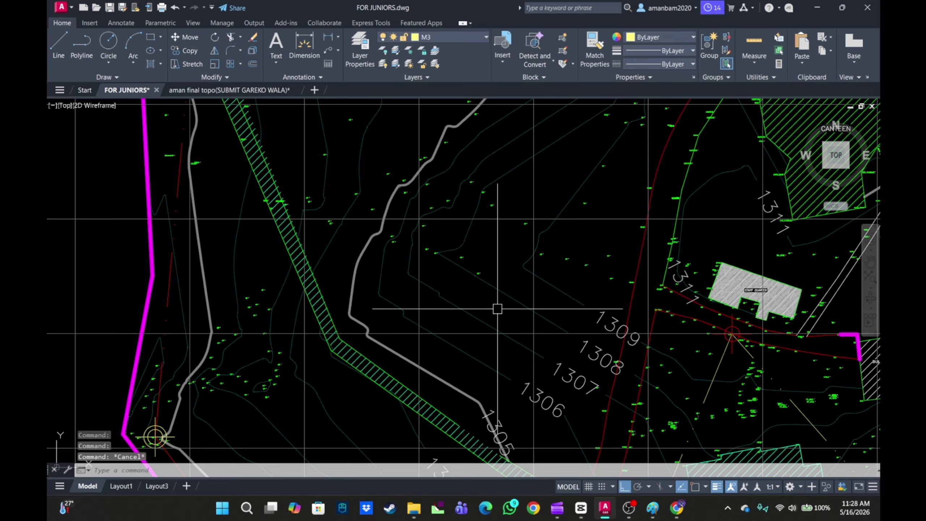
click(501, 292)
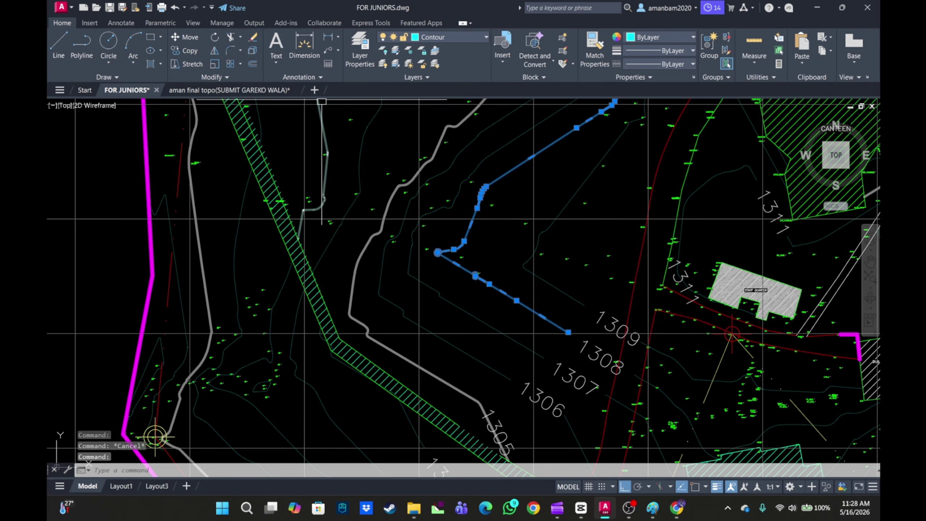
Set the Contour layer's transparency to 0
click(356, 69)
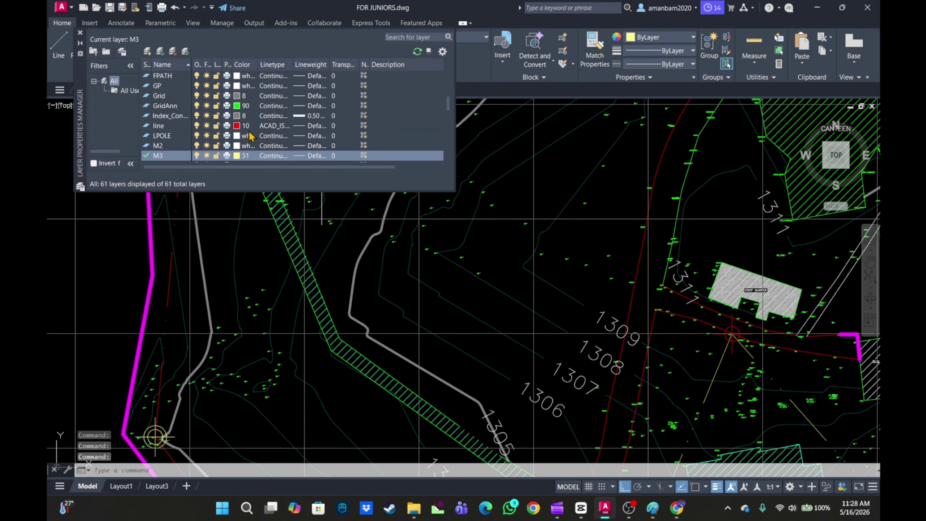
scroll(215, 121, up, 2)
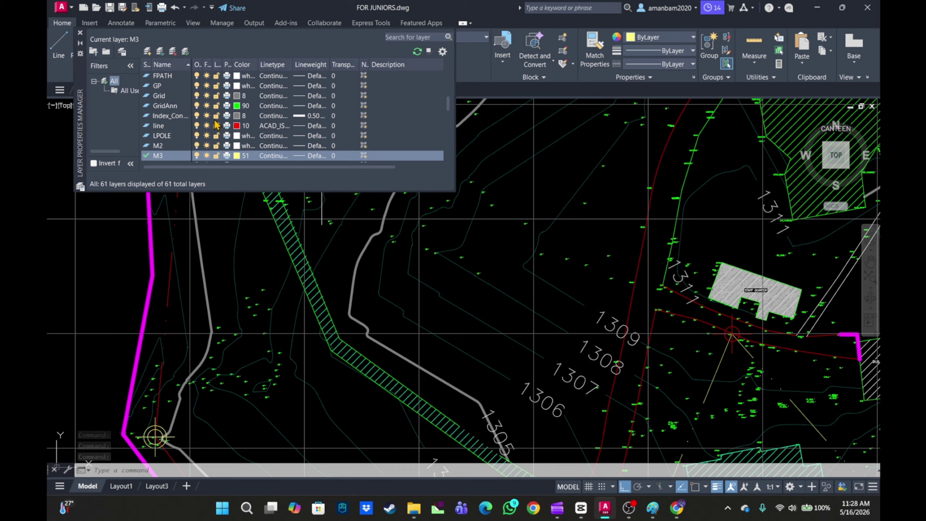
scroll(216, 118, up, 3)
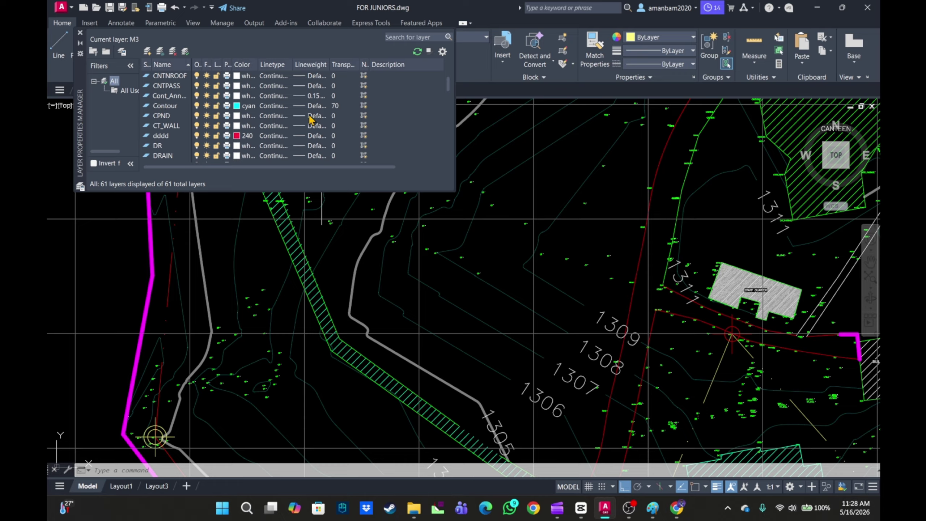
click(337, 106)
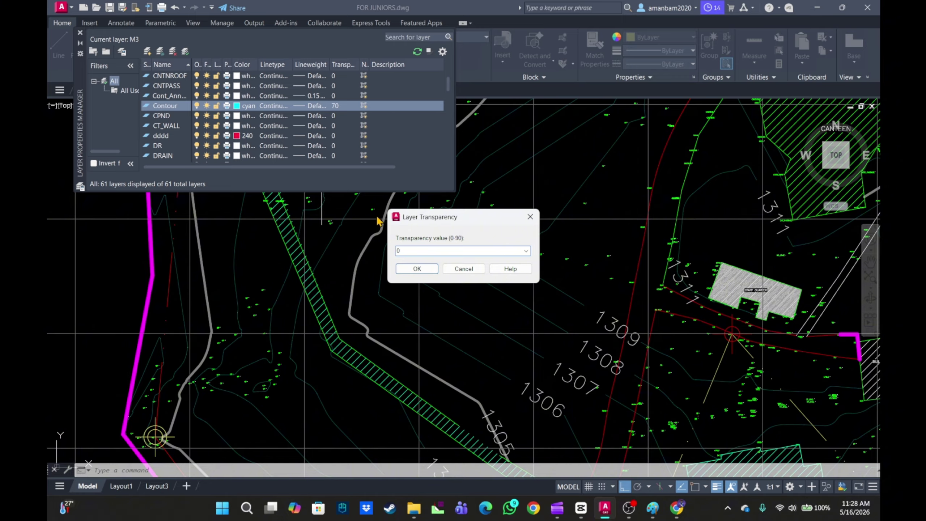
click(432, 273)
Set the Contour layer's transparency to 65 and check the faded contours across the site
scroll(343, 142, up, 3)
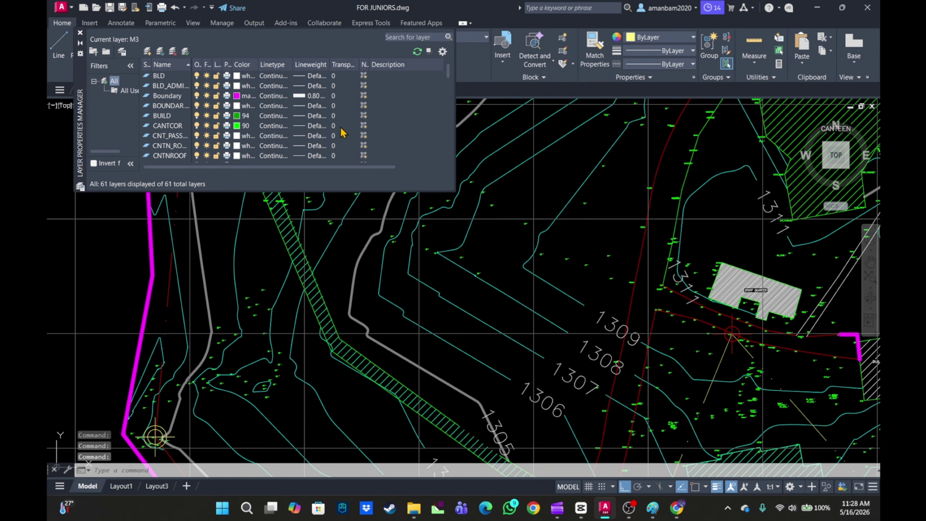
click(341, 148)
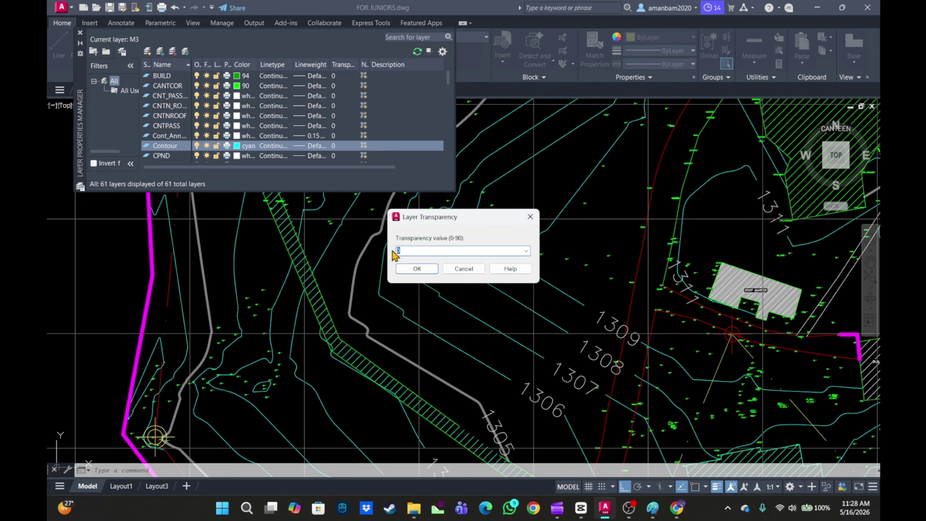
click(417, 268)
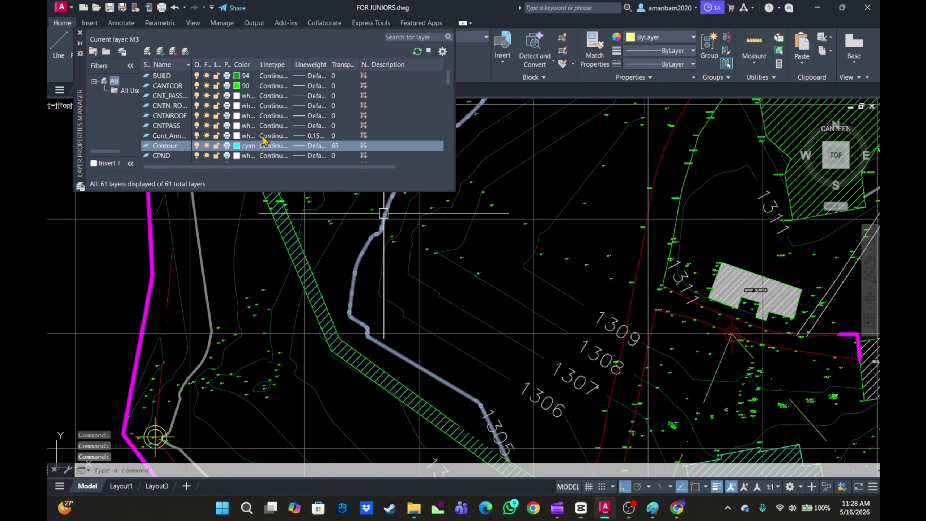
scroll(482, 316, up, 2)
scroll(474, 256, down, 4)
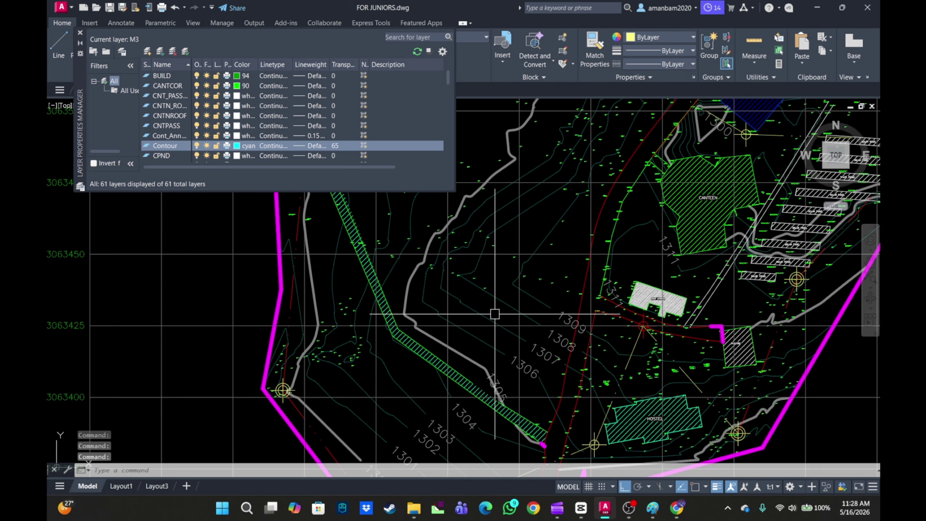
scroll(474, 256, down, 2)
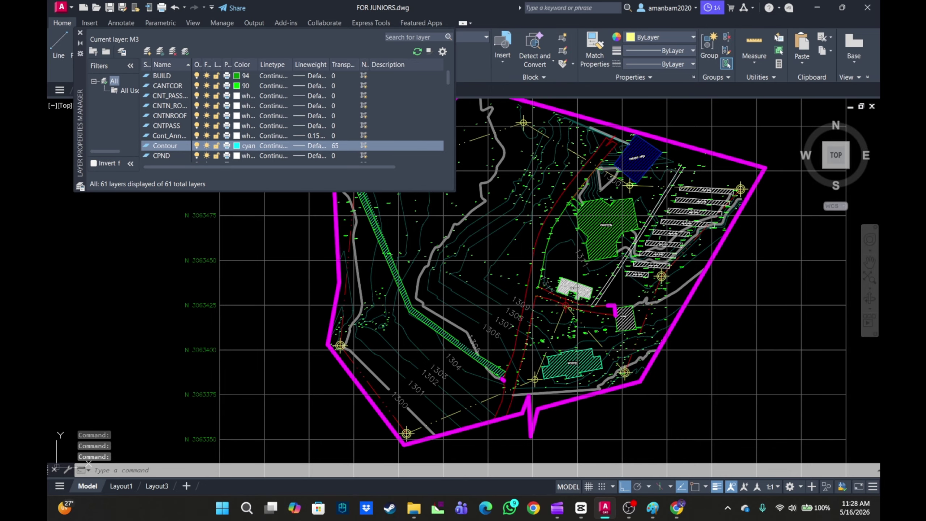
key(ctrl+p)
click(461, 281)
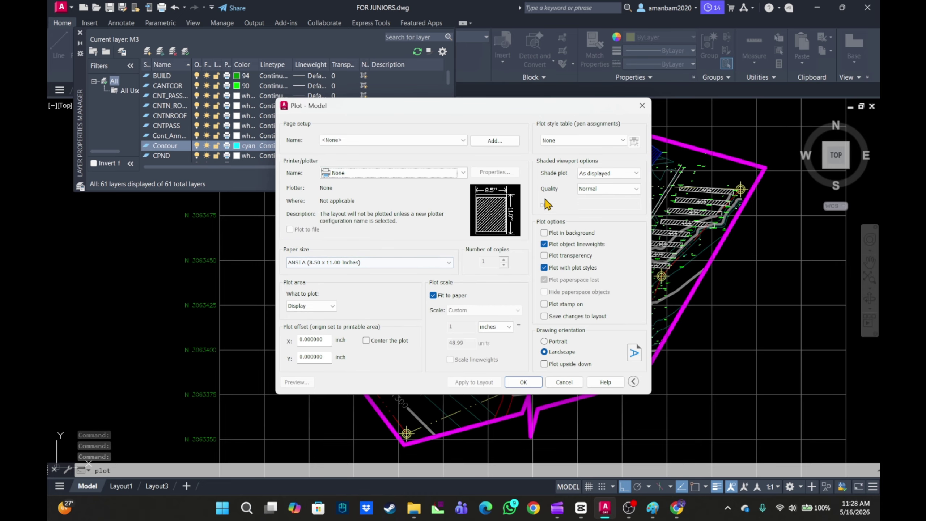
click(643, 105)
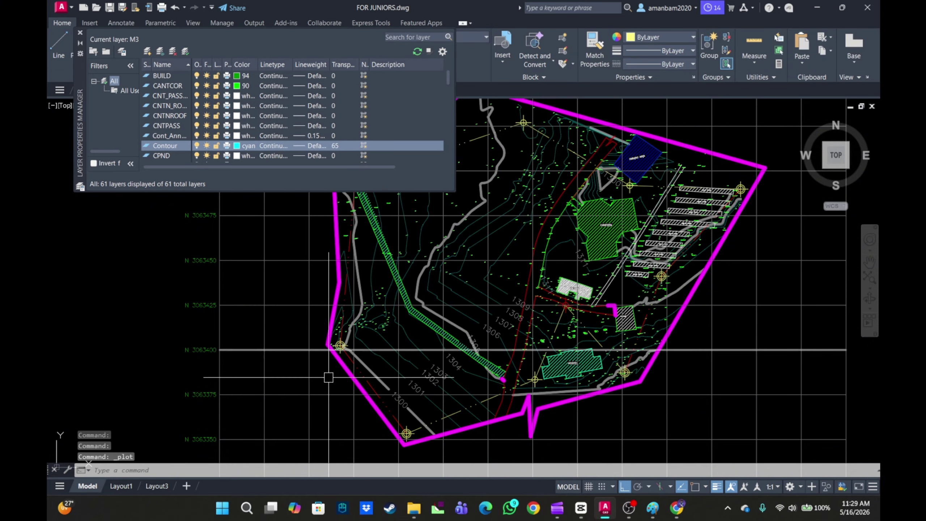
Apply Layout3's plot settings with plot transparency enabled and open the plot preview of the sheet
click(157, 486)
scroll(427, 345, down, 10)
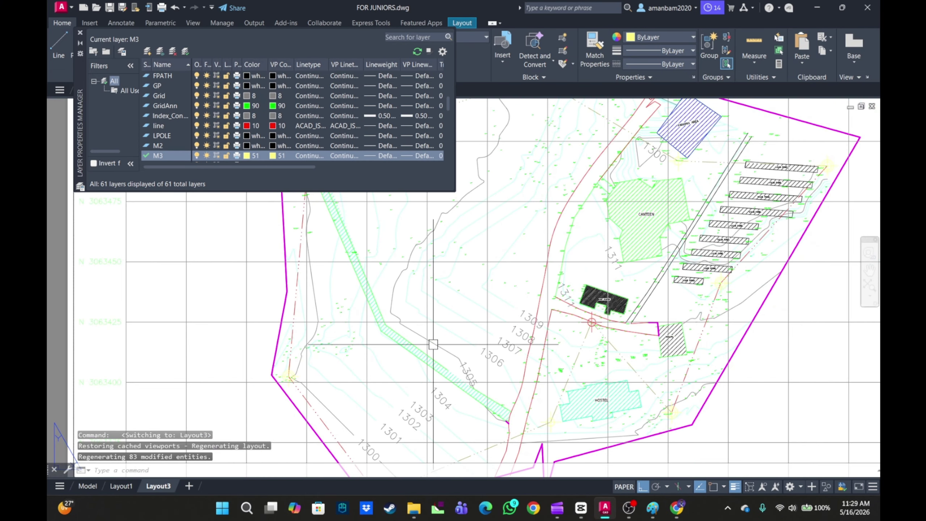
scroll(435, 346, up, 2)
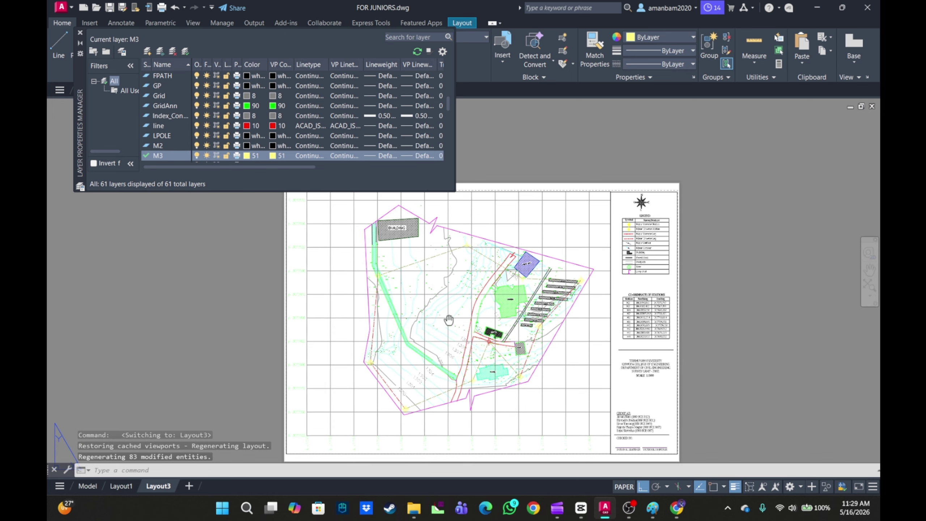
middle_drag(448, 319, 476, 303)
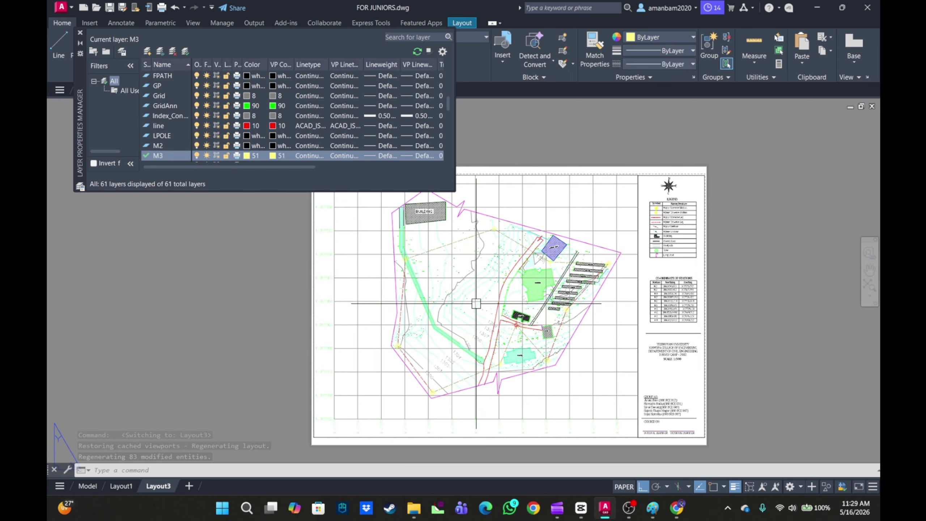
key(ctrl+p)
click(497, 278)
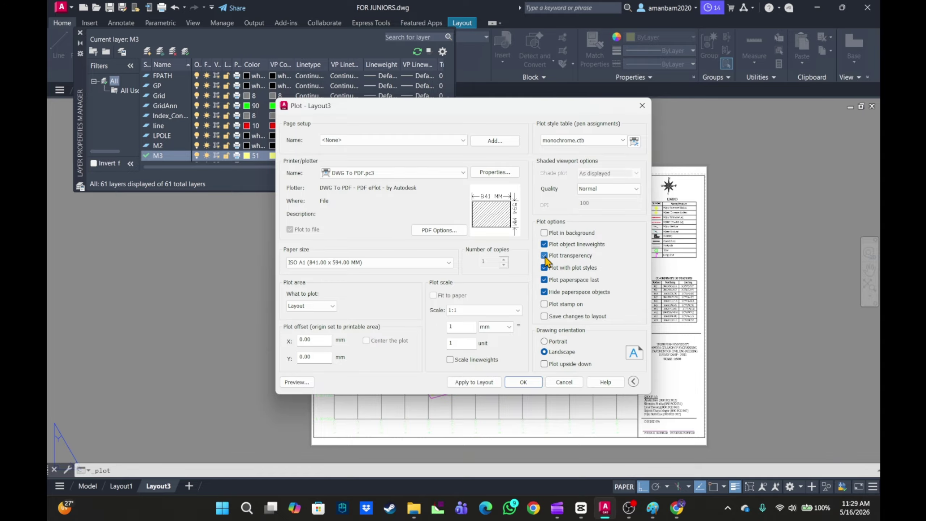
click(478, 382)
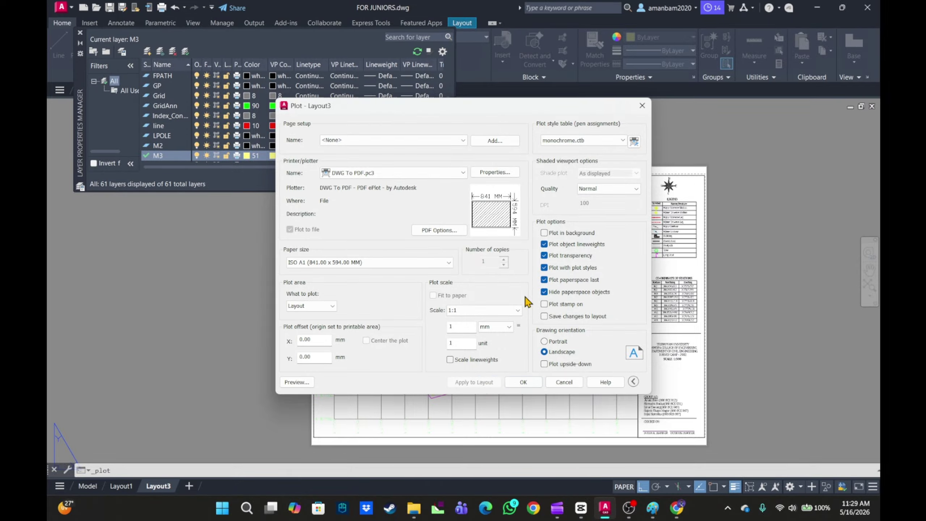
click(298, 382)
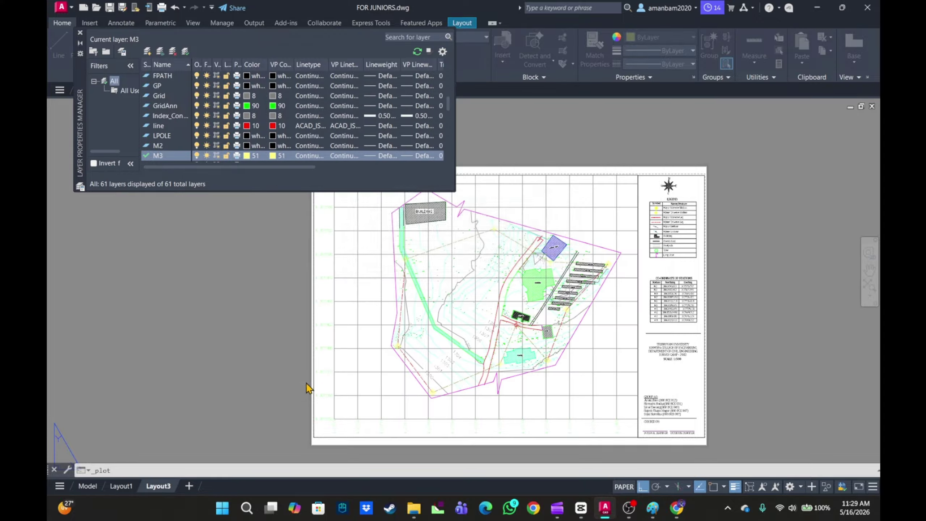
Compare the transparent minor contours with the index contours in the plot preview, leave plotting, and return to model space
scroll(391, 268, up, 6)
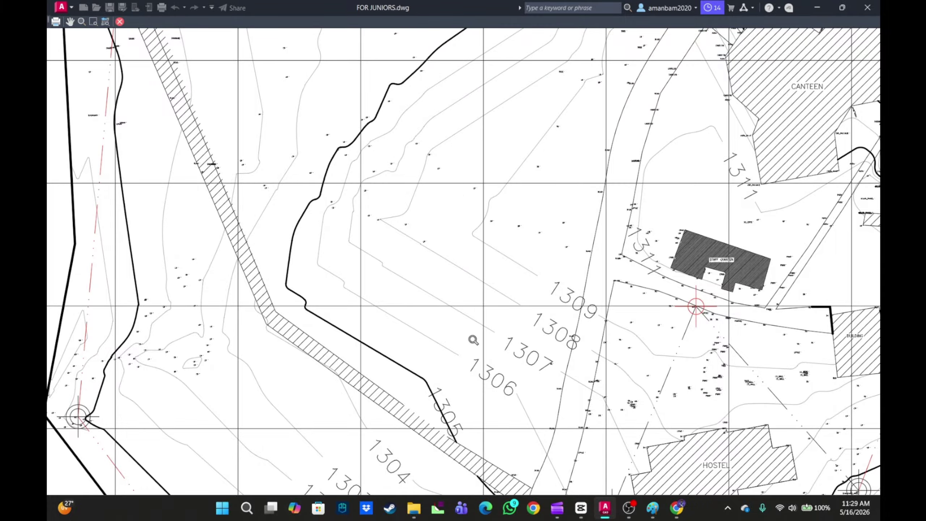
scroll(427, 336, down, 3)
scroll(411, 330, down, 5)
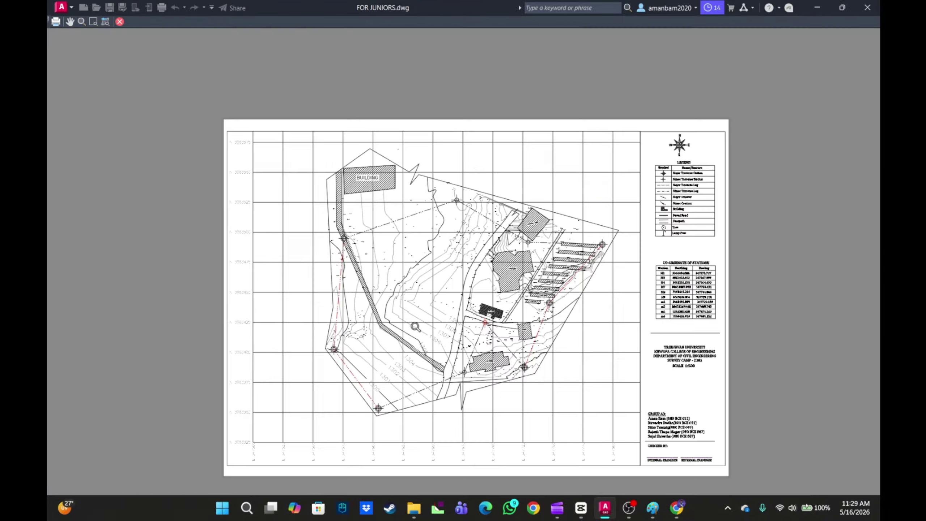
scroll(308, 302, up, 2)
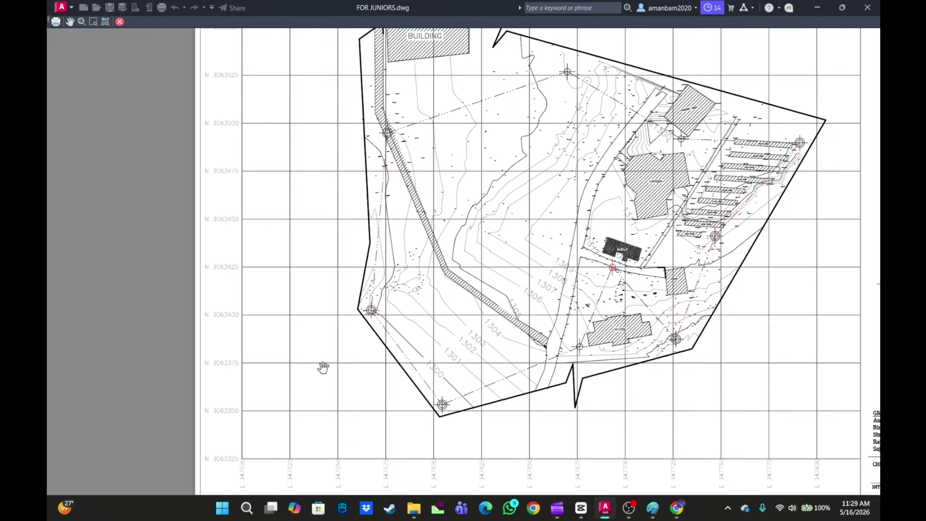
drag(441, 352, 397, 379)
key(Escape)
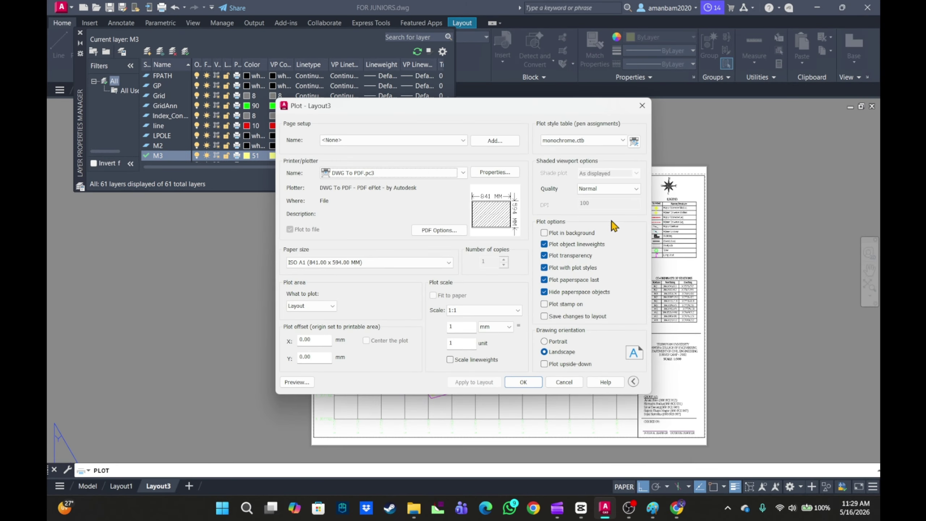
click(642, 106)
click(88, 486)
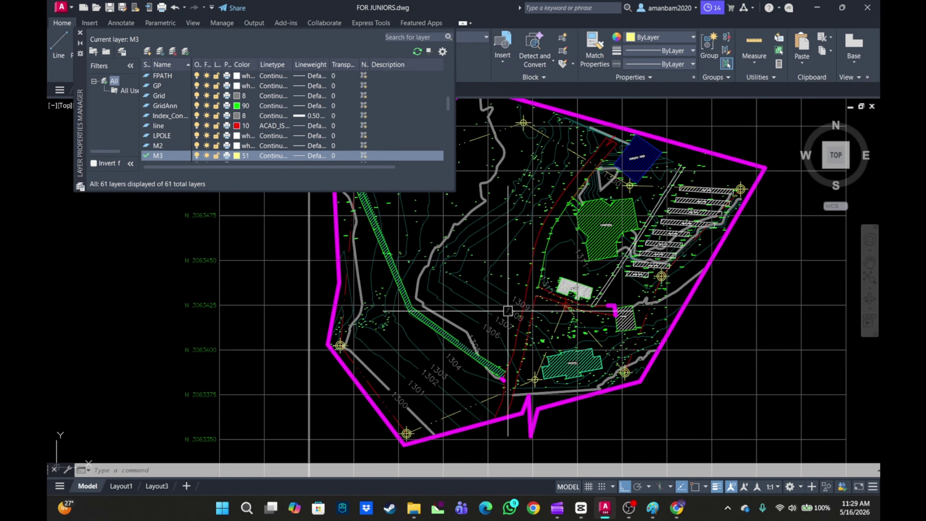
Close the layer list, select the canteen hatch and look through its available colour choices
scroll(554, 301, up, 5)
scroll(557, 301, down, 2)
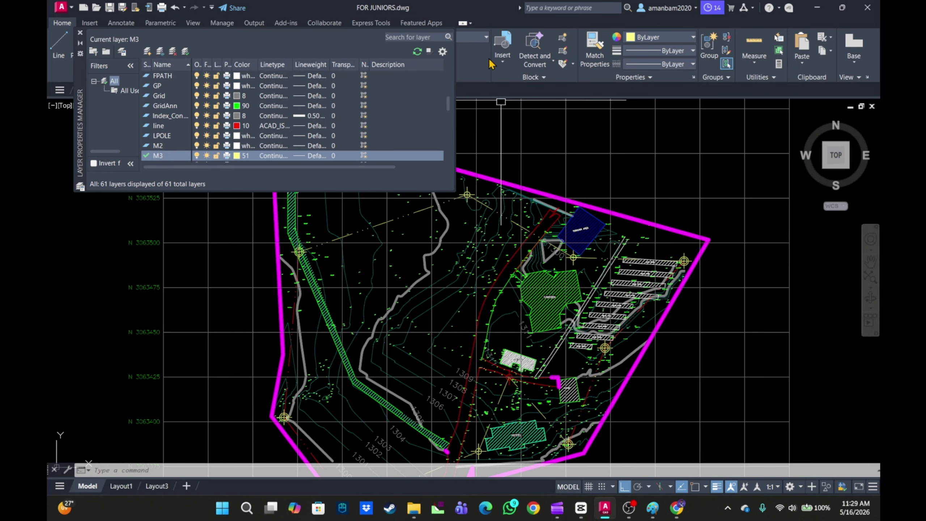
click(80, 34)
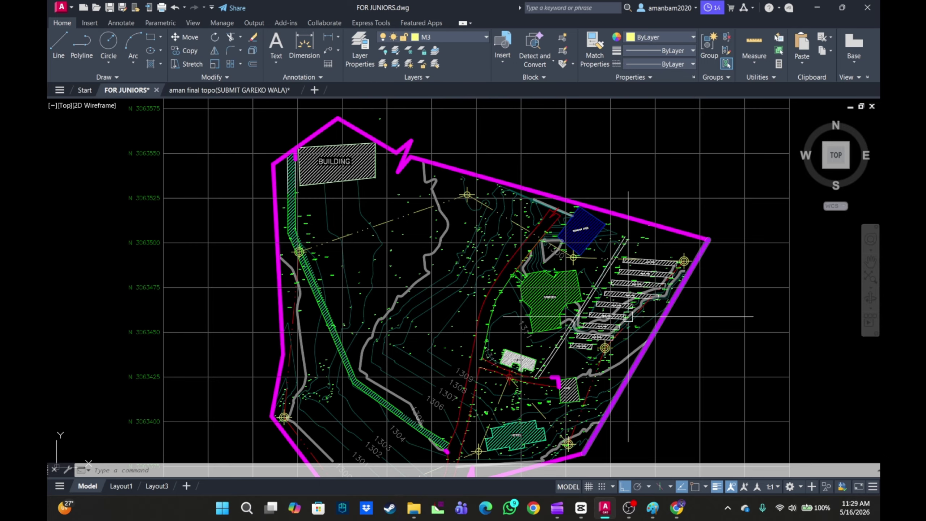
scroll(554, 286, up, 4)
click(554, 286)
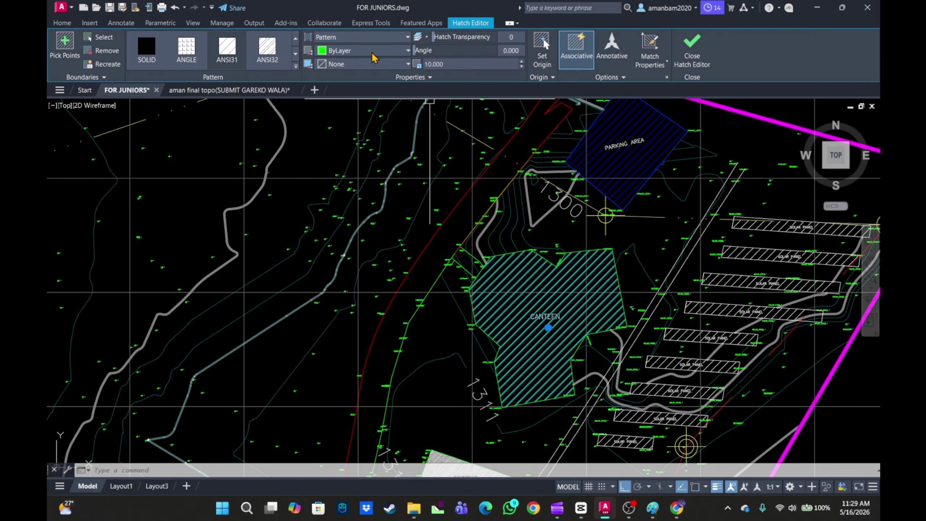
click(408, 51)
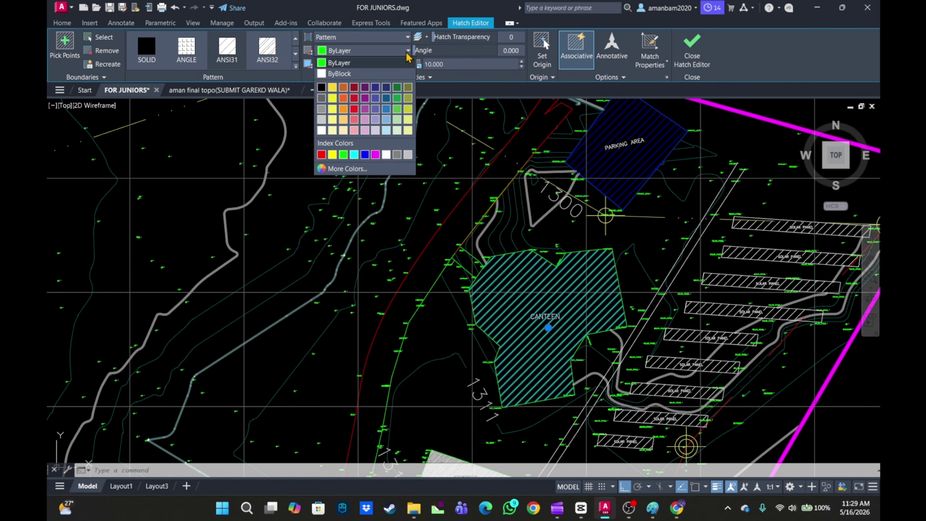
click(407, 54)
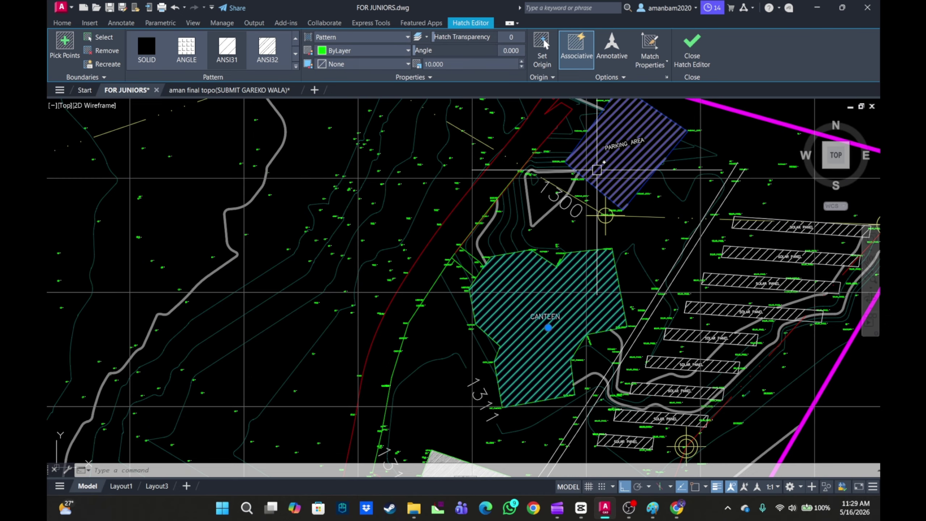
key(ctrl+p)
click(592, 148)
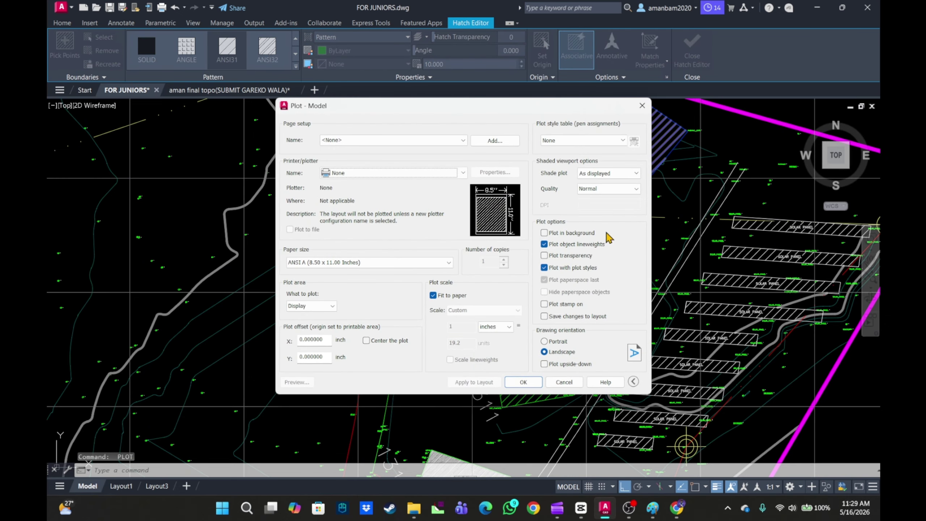
click(642, 106)
Select the canteen outline's eastern edge to check which layer it is on, then clear the selection
scroll(617, 340, up, 5)
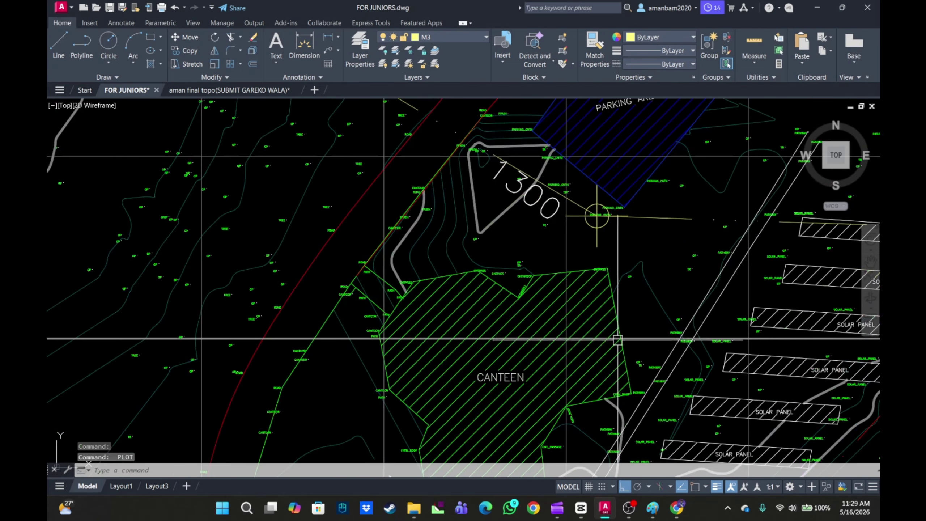
click(617, 340)
key(Escape)
scroll(618, 336, up, 3)
click(620, 333)
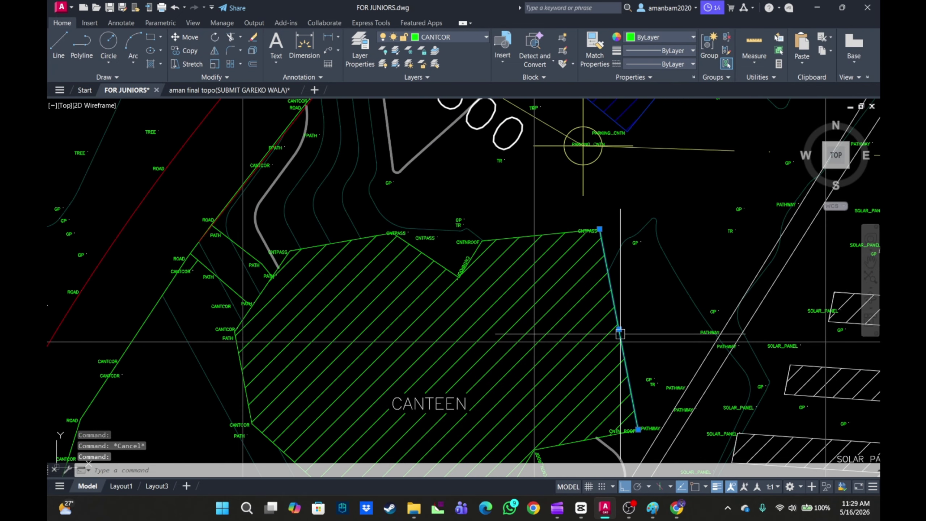
key(Escape)
Select the parking area outline to check its layer and colour, then clear the selection
scroll(526, 189, down, 4)
middle_drag(526, 189, 522, 235)
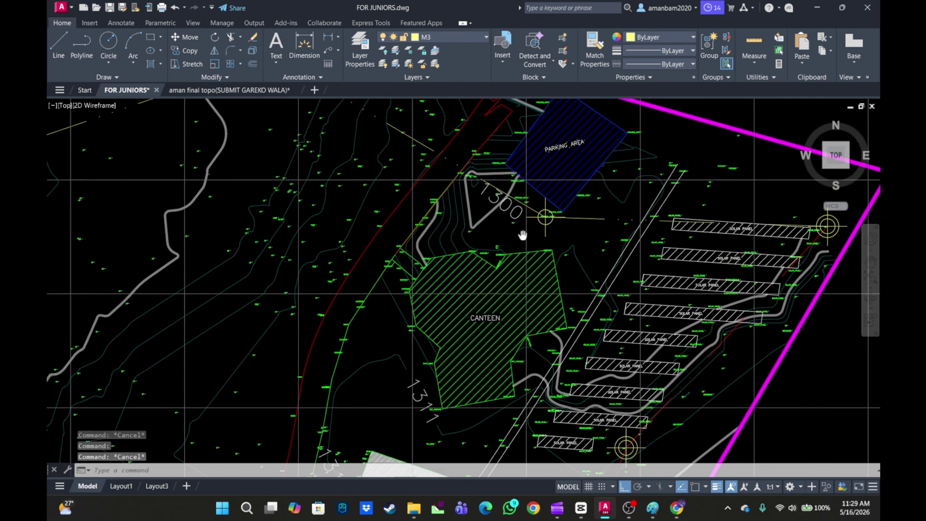
scroll(523, 236, down, 2)
scroll(534, 262, up, 4)
click(572, 254)
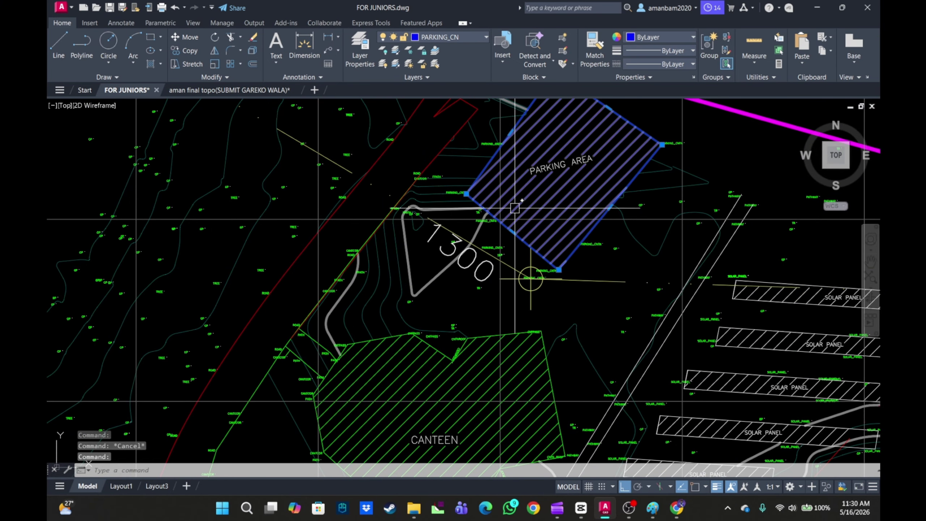
scroll(477, 281, down, 3)
scroll(477, 281, up, 3)
key(Escape)
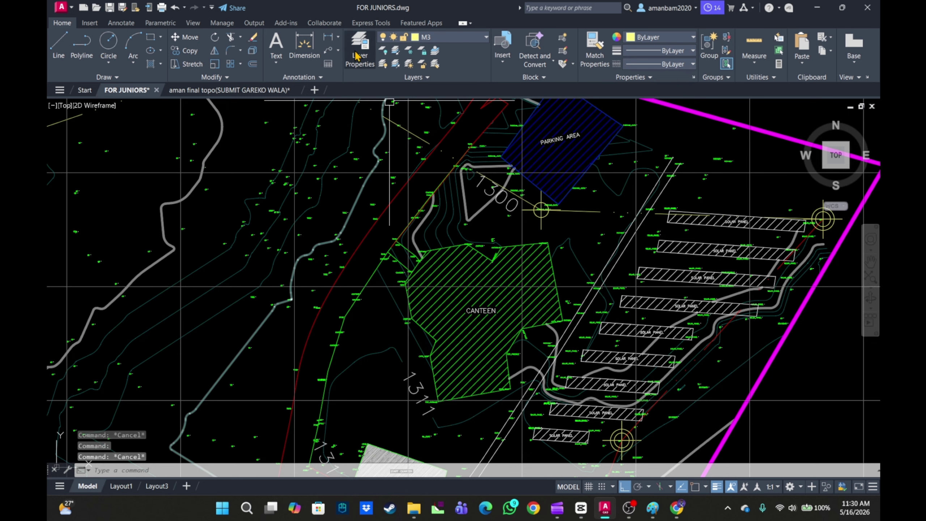
scroll(556, 290, up, 4)
click(557, 288)
key(Escape)
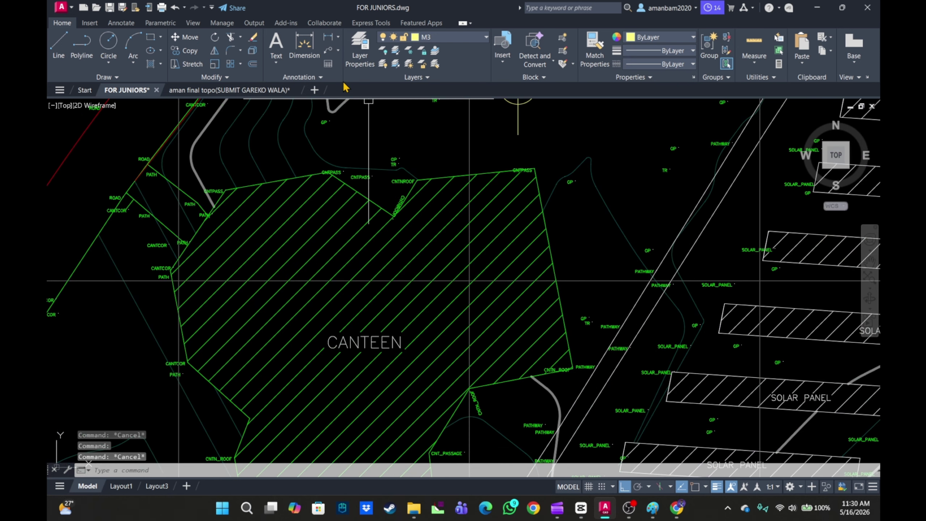
click(359, 49)
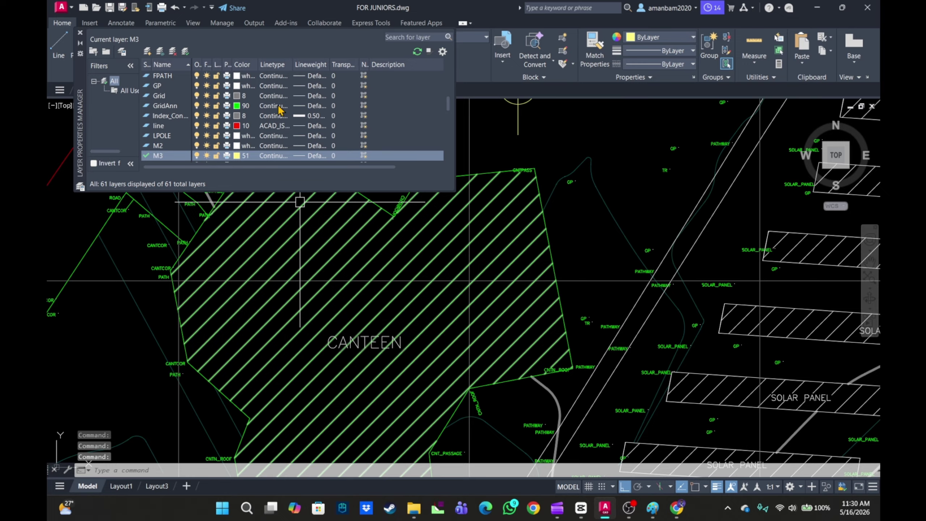
click(80, 32)
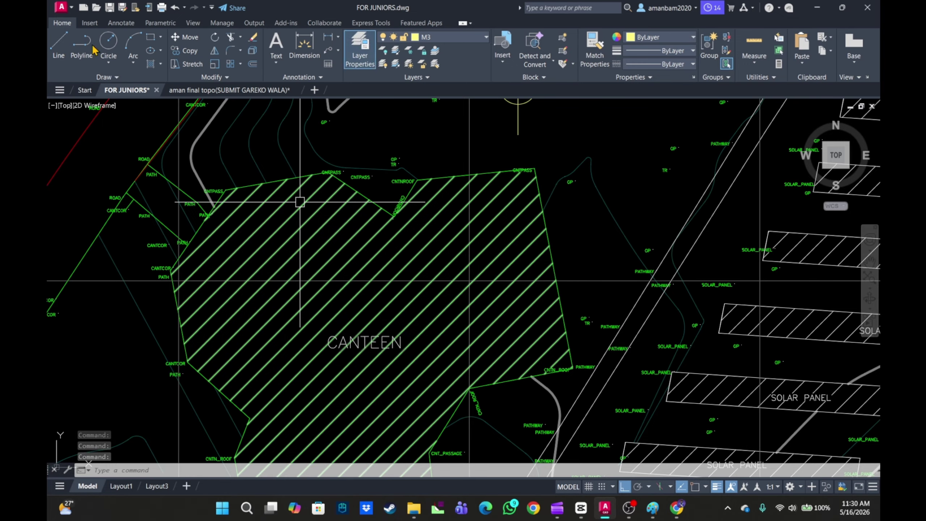
Set the canteen hatch's colour to ByLayer and finish editing the hatch
double_click(347, 310)
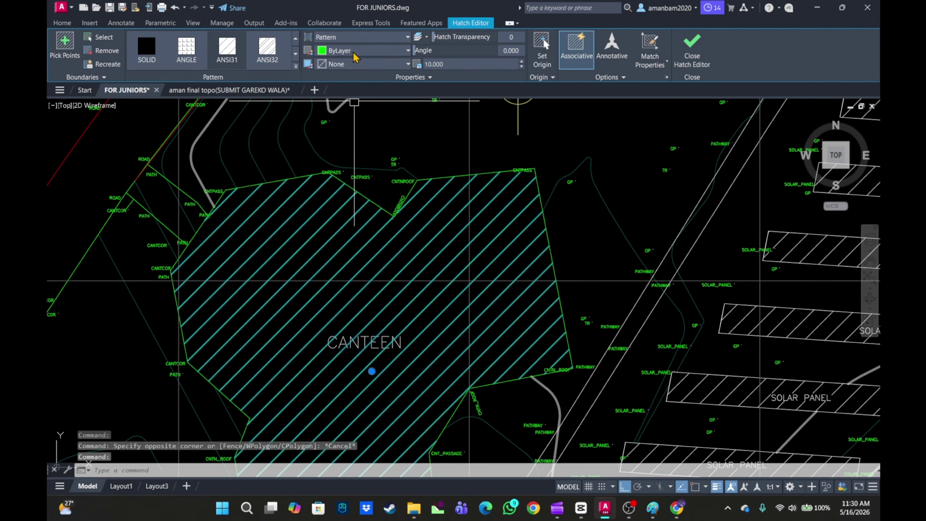
click(355, 53)
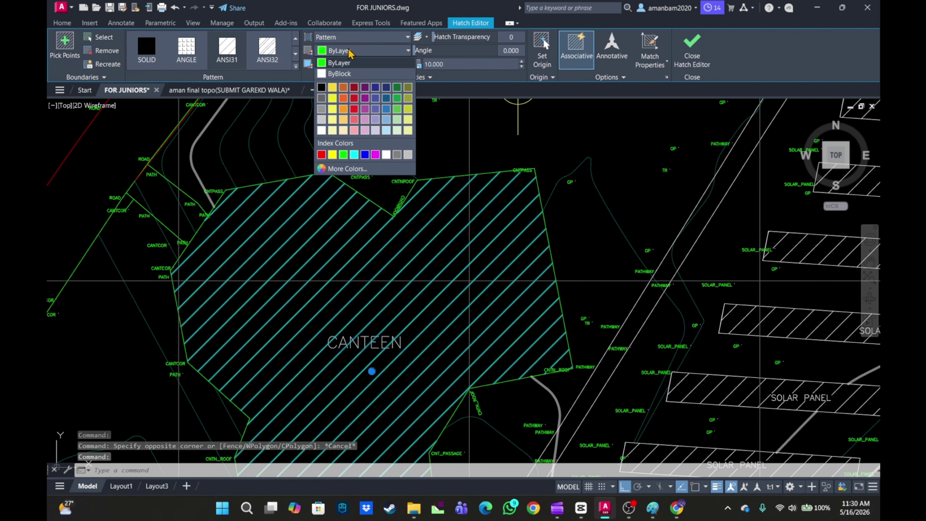
click(359, 65)
scroll(398, 255, down, 2)
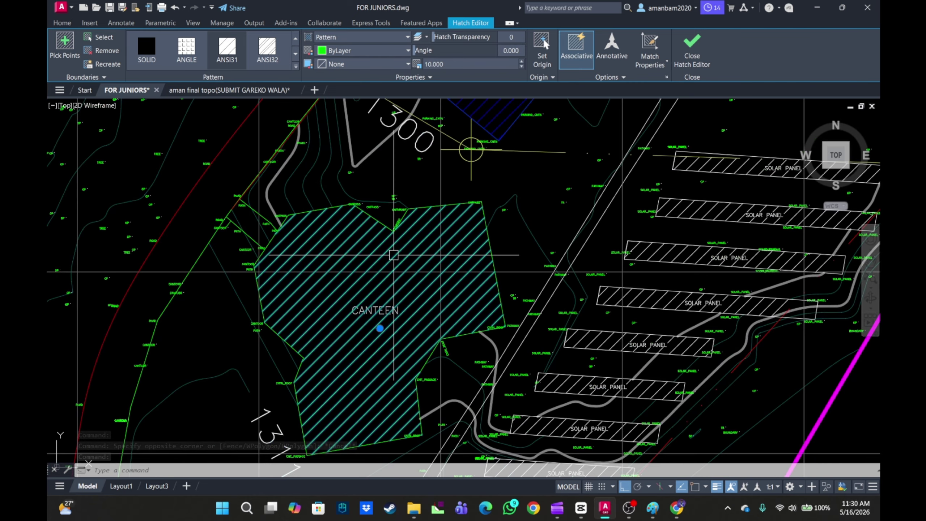
key(Escape)
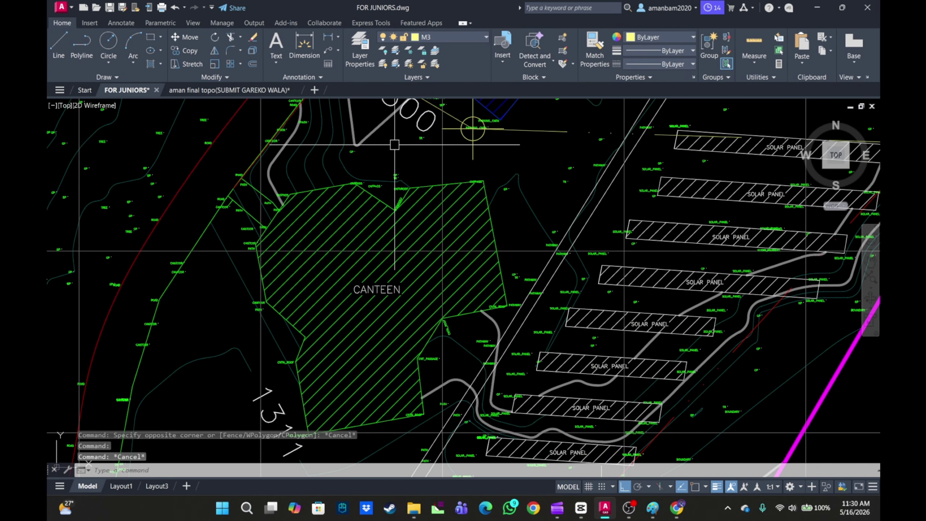
Set the CANTCOR layer's transparency to 50 in the layer properties
text(la)
key(Return)
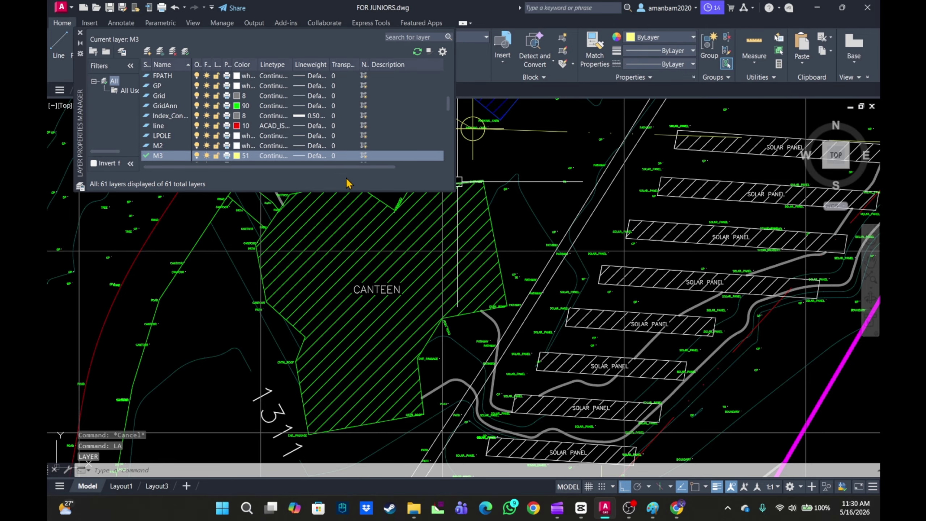
scroll(292, 121, up, 2)
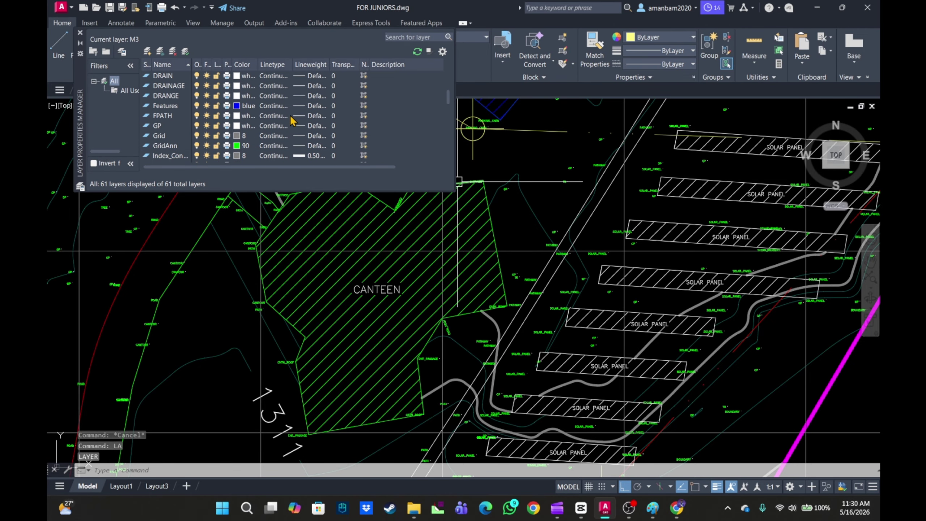
scroll(292, 121, up, 4)
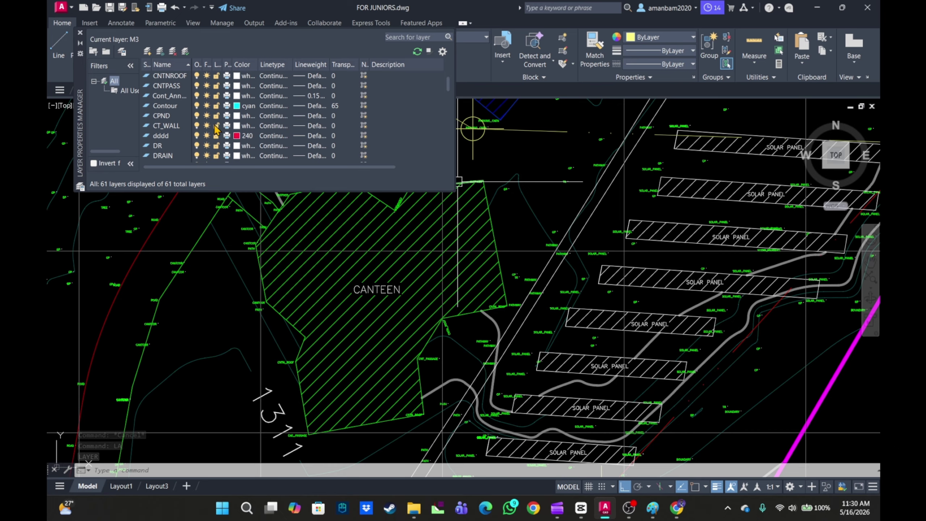
scroll(235, 142, up, 2)
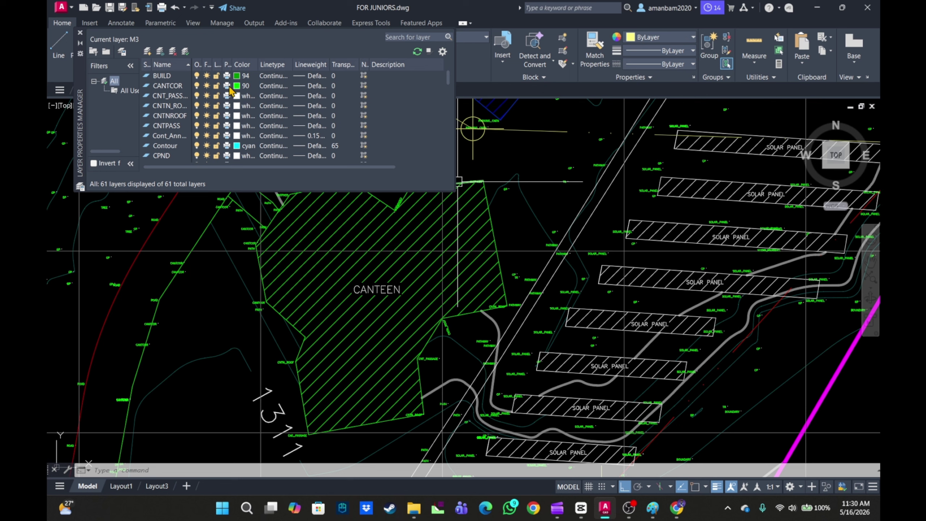
click(339, 86)
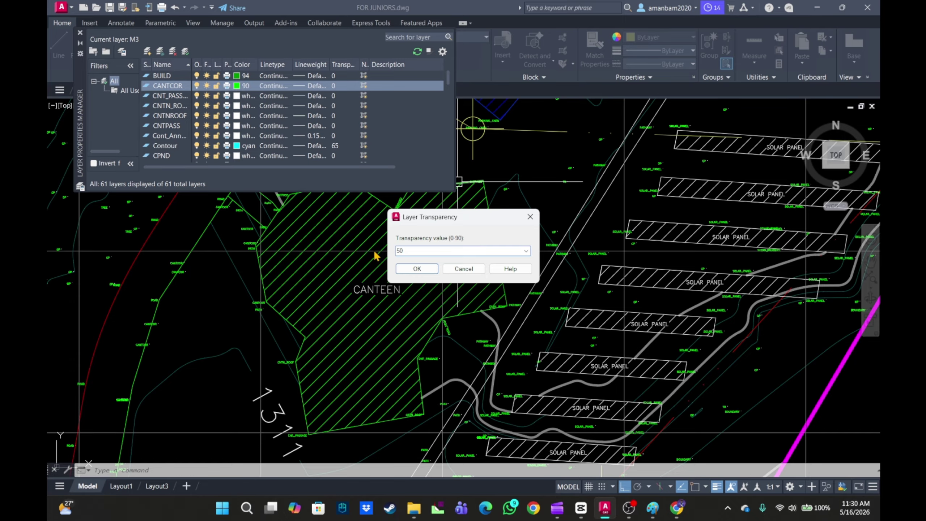
click(416, 269)
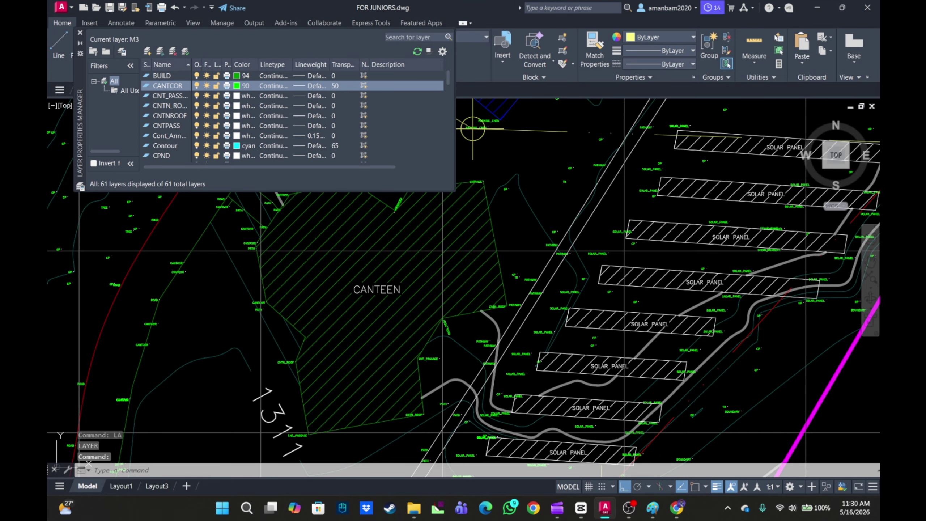
Switch to Layout3 and open the plot preview of the A1 sheet
click(170, 487)
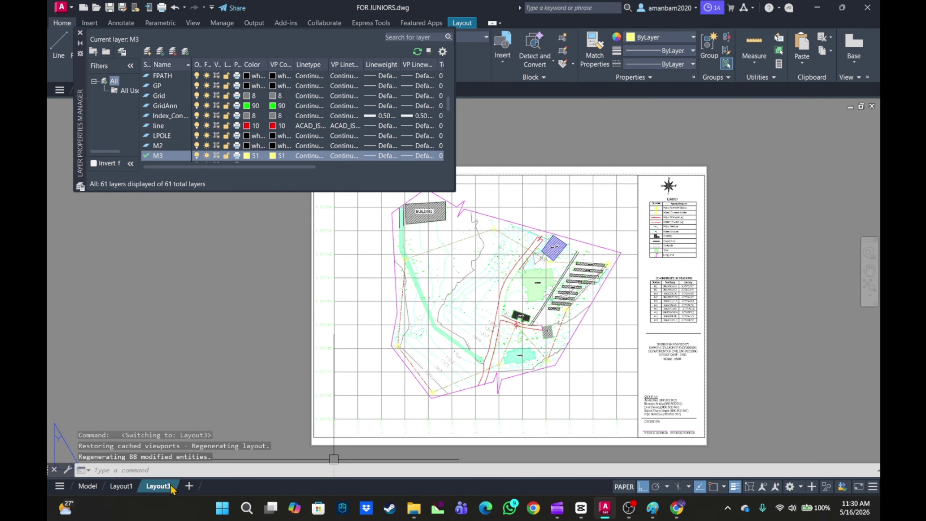
key(ctrl+p)
key(Return)
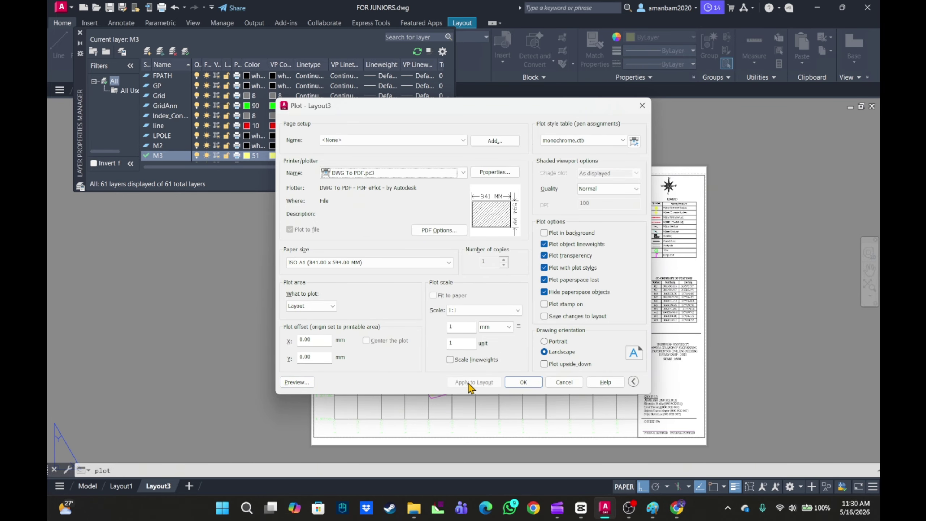
click(308, 383)
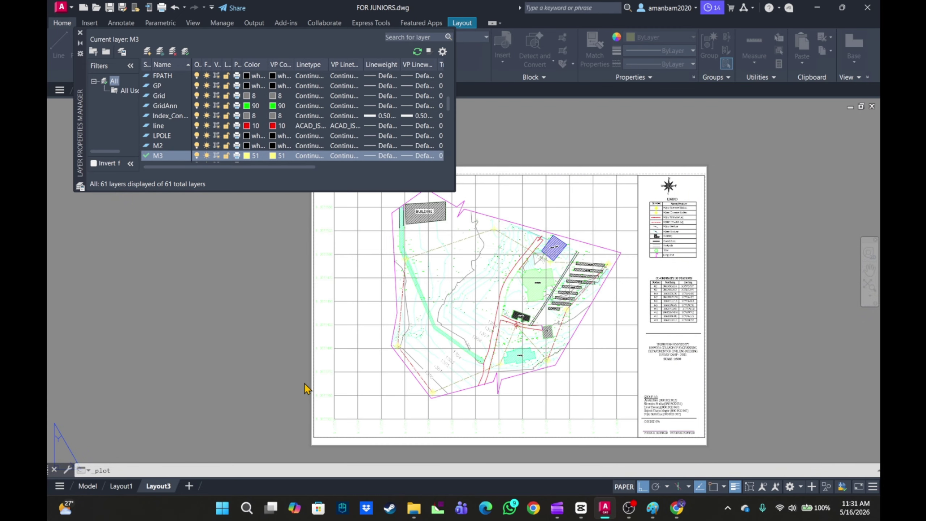
Compare the canteen's faded hatch with the parking area and solar panel hatches in the plot preview, then leave the preview
scroll(502, 234, up, 5)
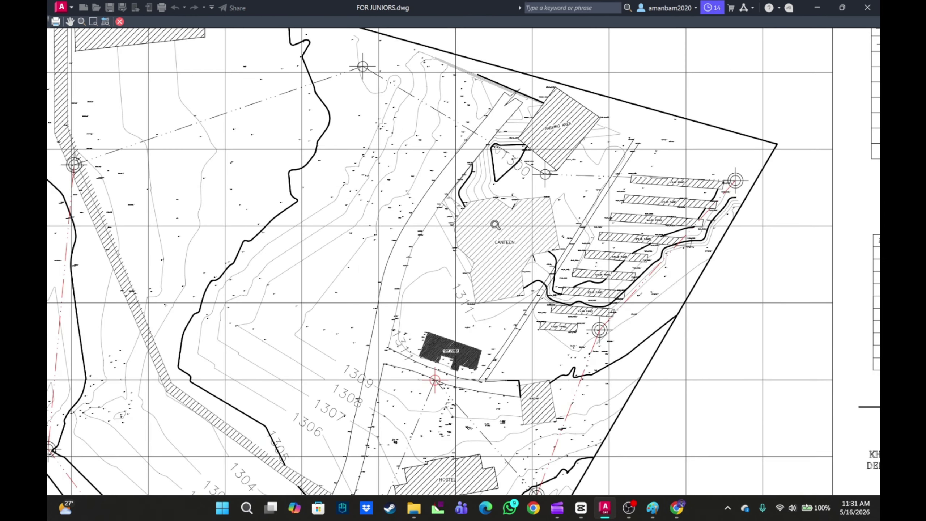
scroll(503, 233, down, 4)
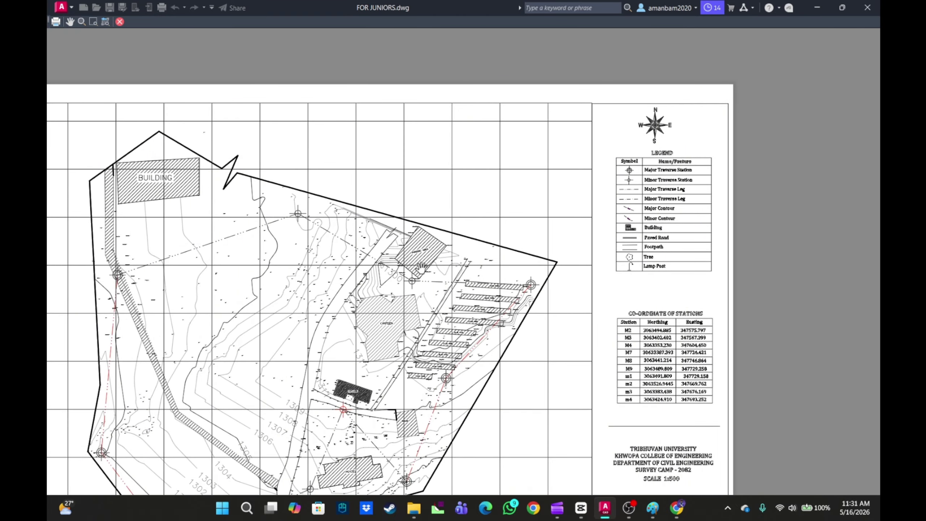
scroll(422, 264, up, 4)
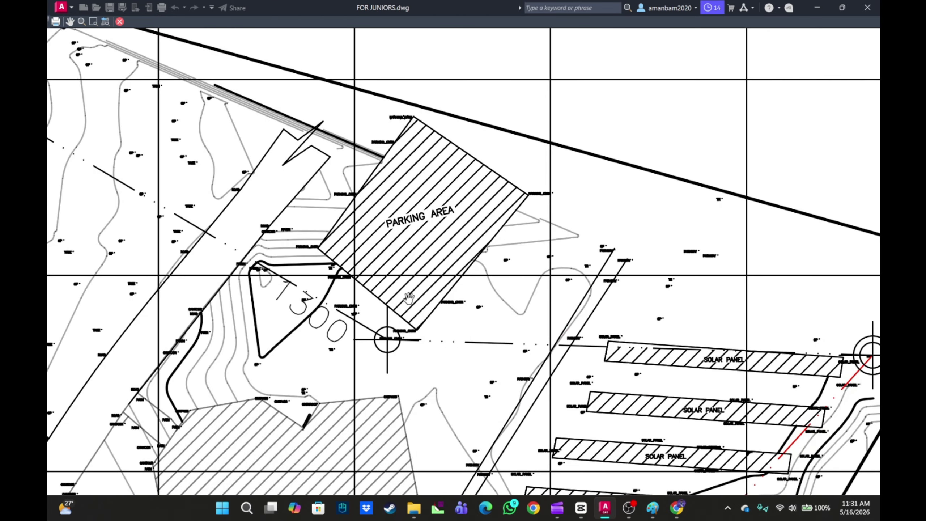
scroll(412, 303, down, 2)
scroll(415, 306, up, 1)
scroll(417, 308, down, 4)
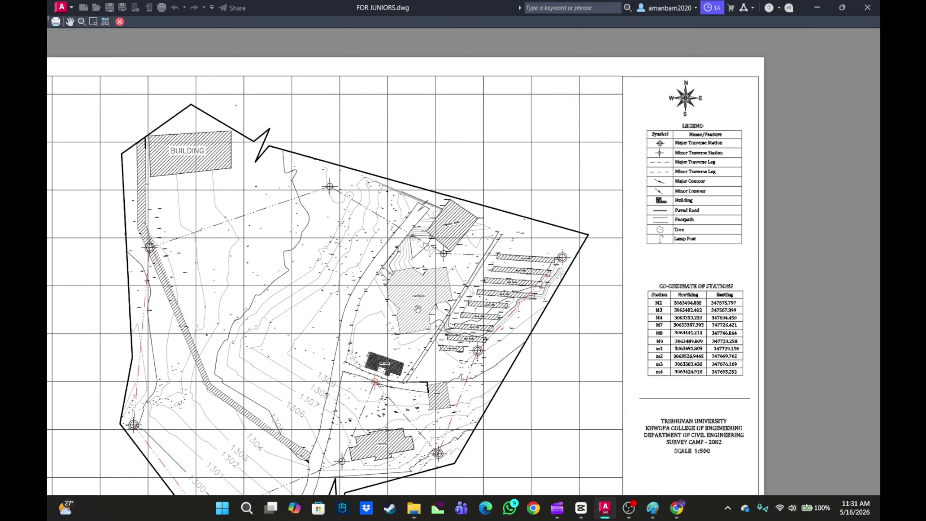
drag(418, 308, 499, 279)
key(Escape)
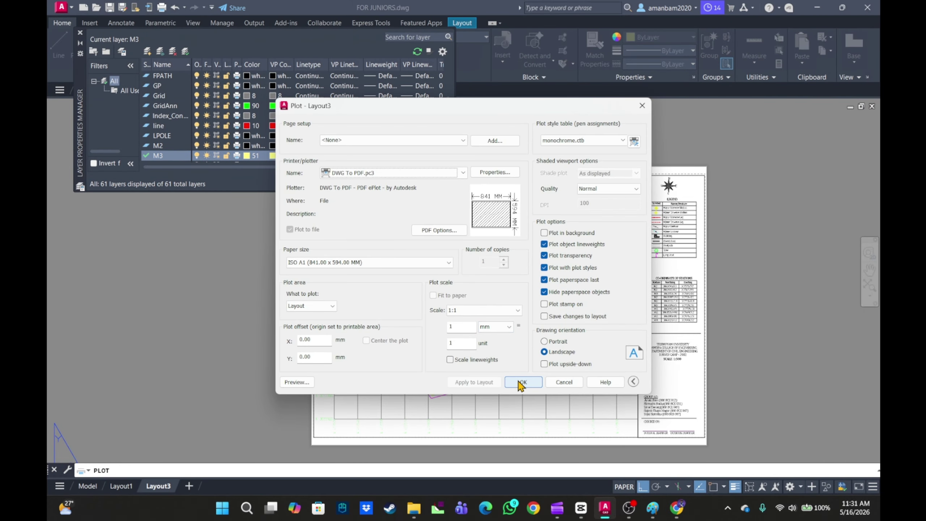
Start plotting Layout3 to PDF, cancel choosing the output file, and reopen the sheet's plot preview
click(522, 382)
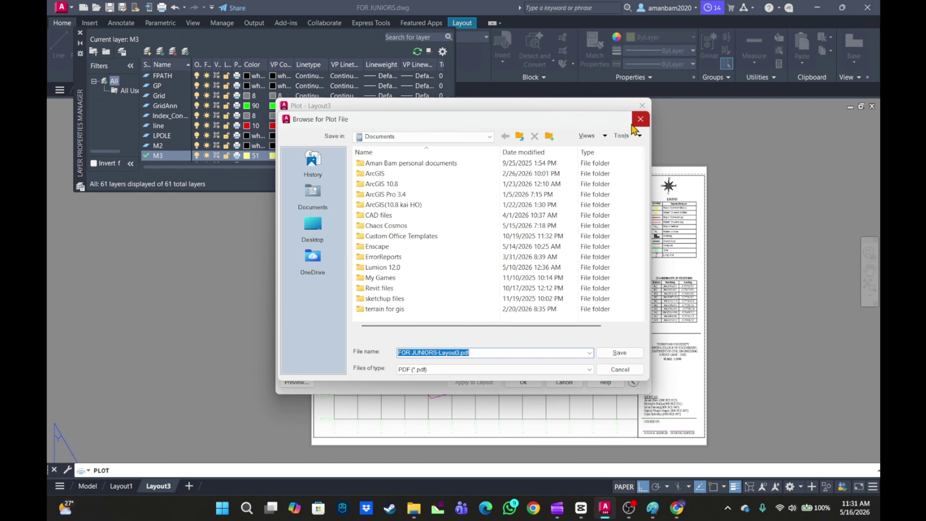
click(640, 119)
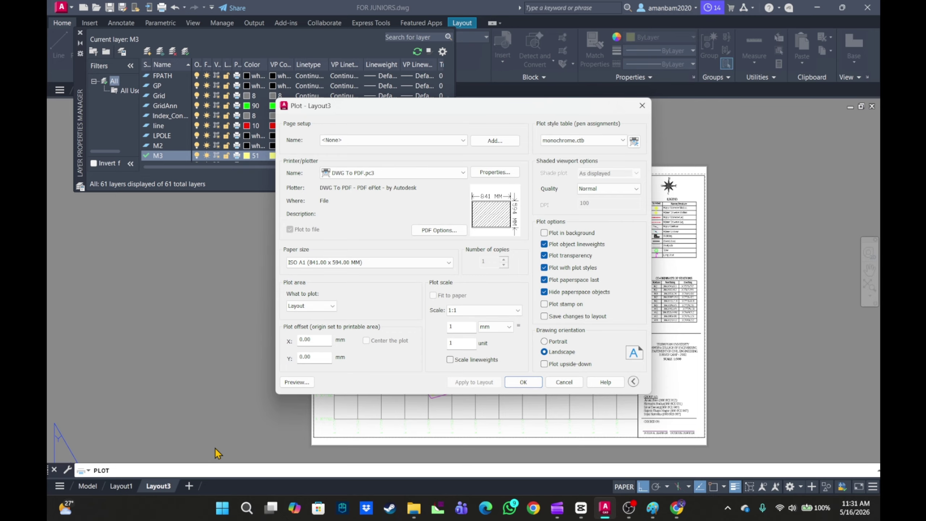
click(303, 382)
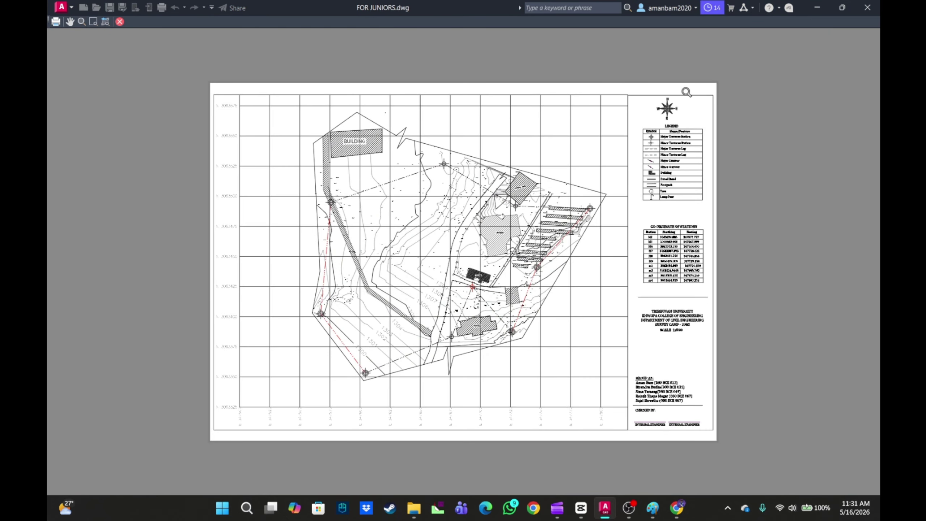
Close the plot preview and the plot settings, and look over the canteen, solar panels and contours on the Layout3 sheet
key(Escape)
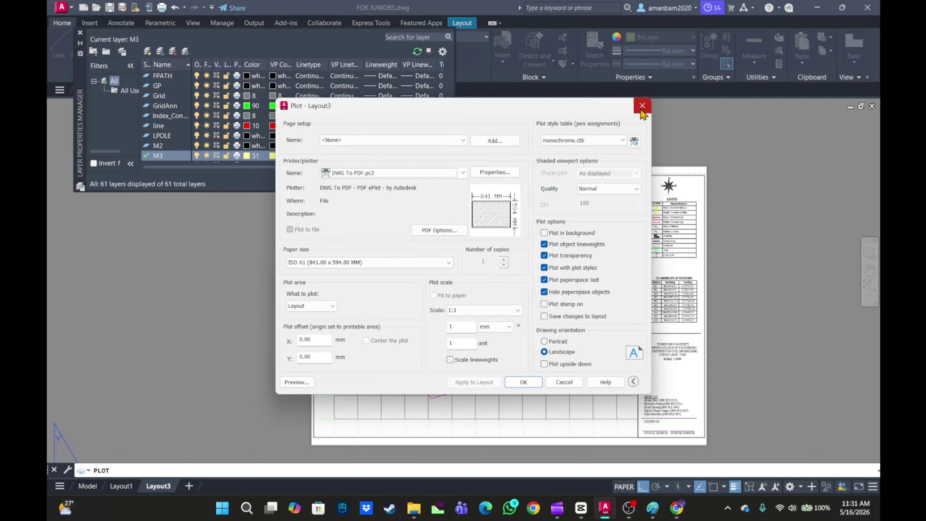
click(642, 105)
scroll(488, 302, down, 3)
scroll(483, 304, up, 3)
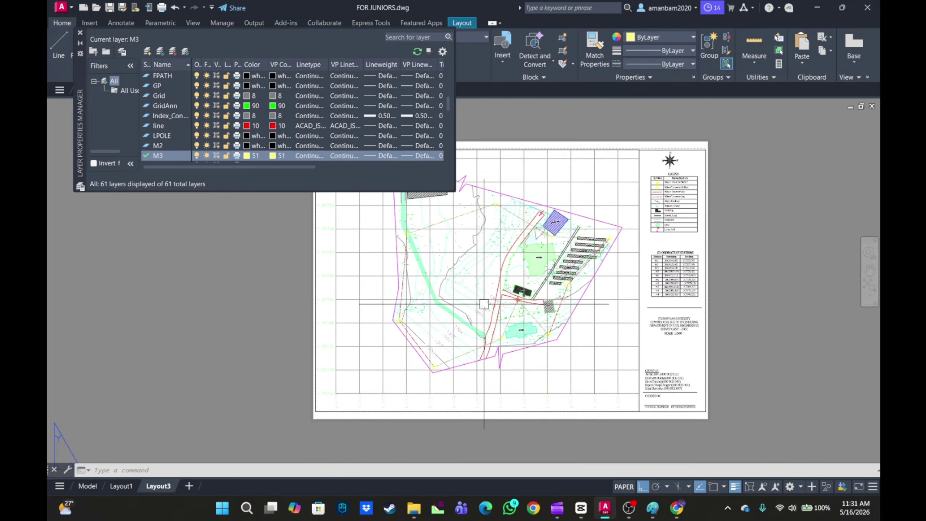
scroll(473, 301, up, 2)
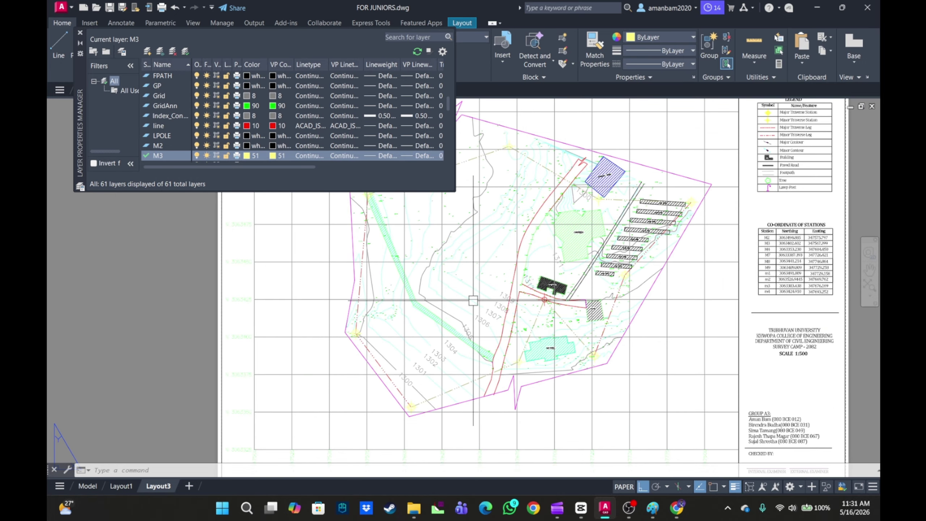
middle_drag(473, 300, 475, 346)
scroll(581, 287, up, 2)
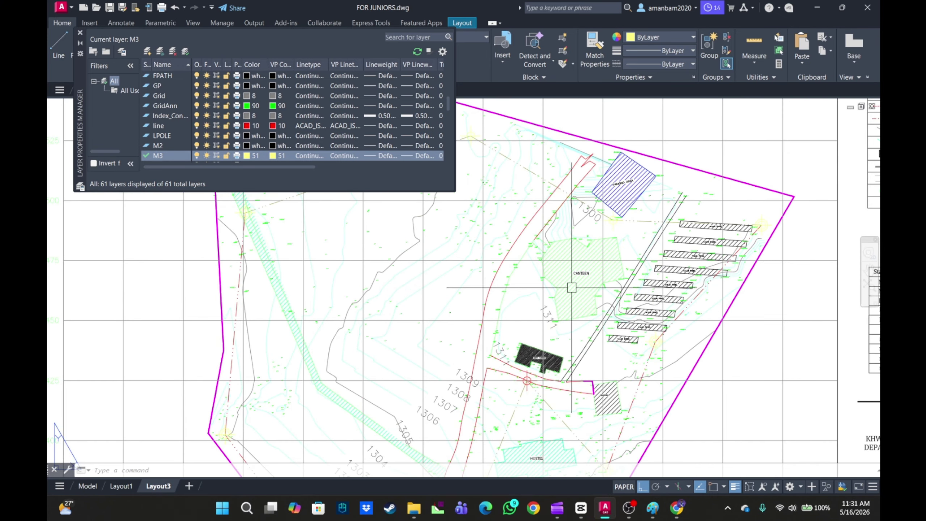
scroll(571, 288, down, 2)
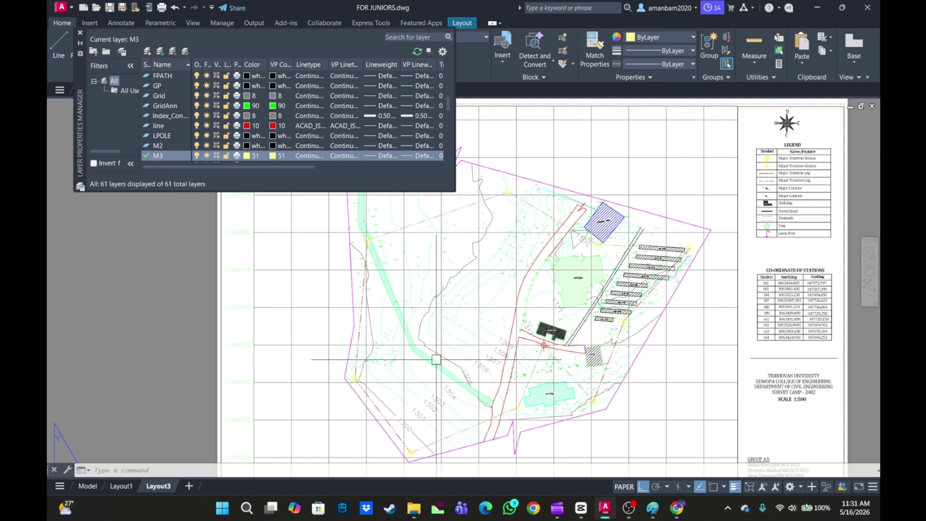
middle_drag(448, 352, 418, 372)
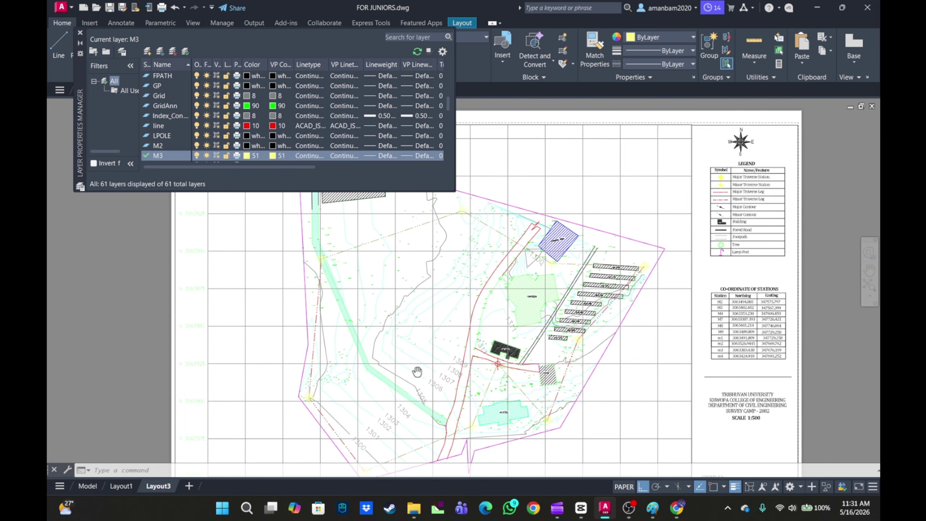
scroll(320, 424, up, 2)
scroll(370, 395, down, 2)
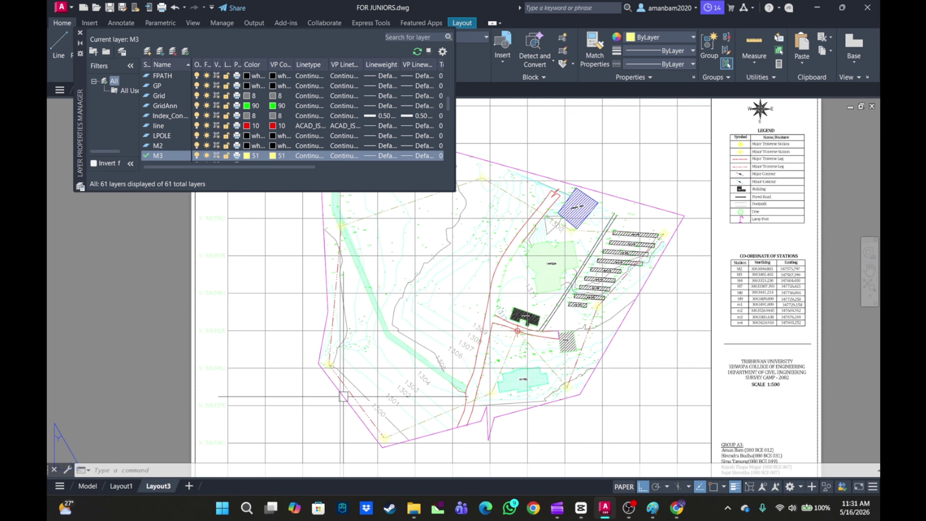
Examine the traverse station symbol and the traverse legs at the southern corner of the survey boundary on Layout3
scroll(370, 394, up, 4)
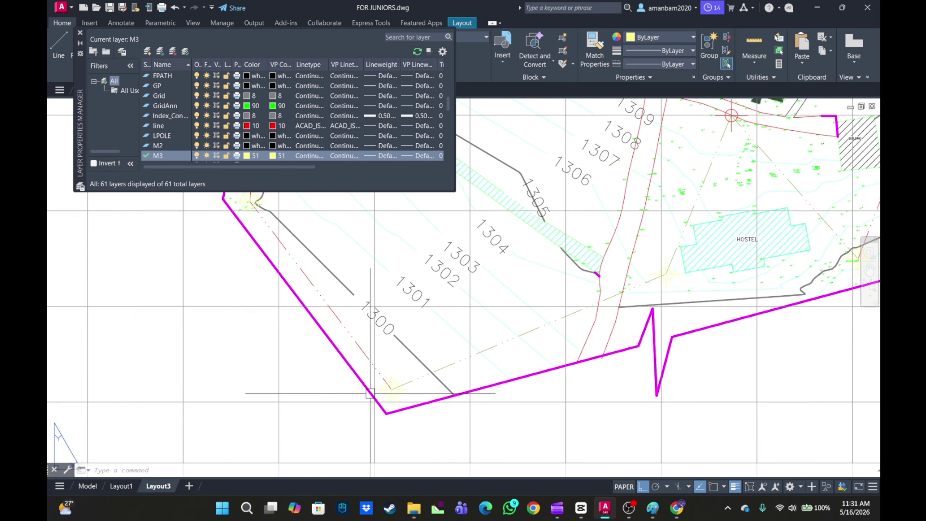
scroll(382, 389, down, 7)
scroll(379, 380, up, 9)
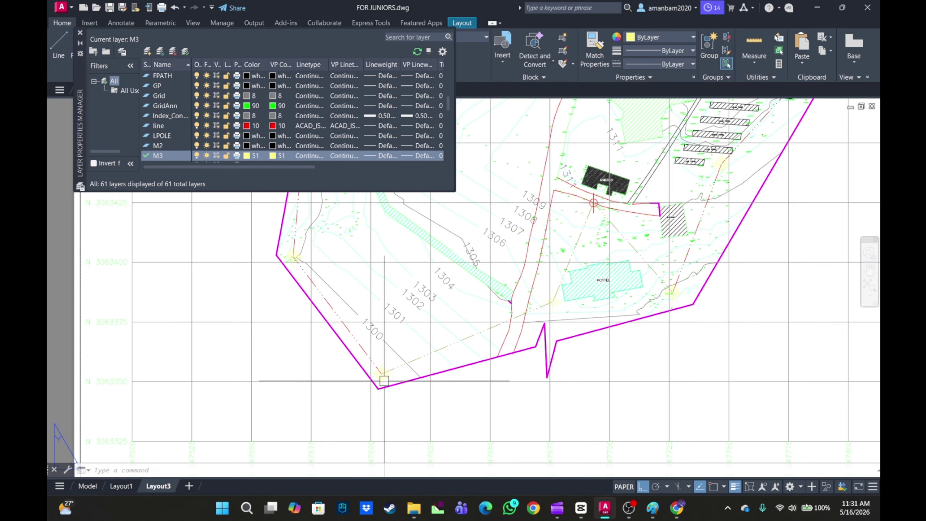
scroll(388, 380, up, 3)
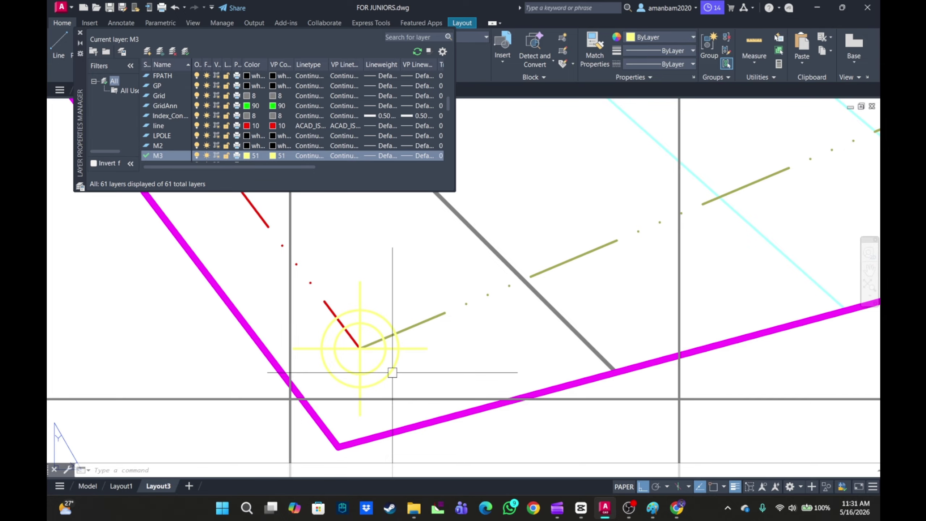
scroll(392, 373, down, 2)
scroll(409, 367, down, 3)
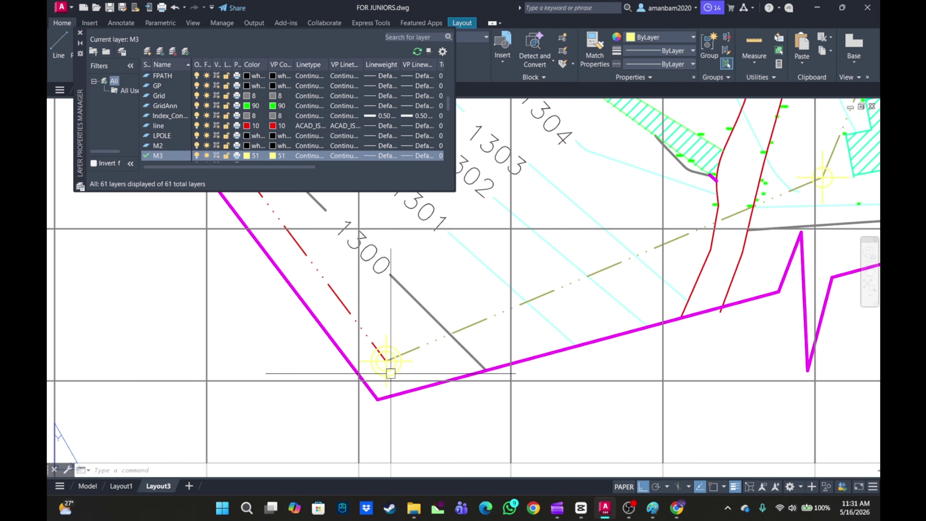
scroll(390, 373, up, 3)
scroll(399, 376, up, 3)
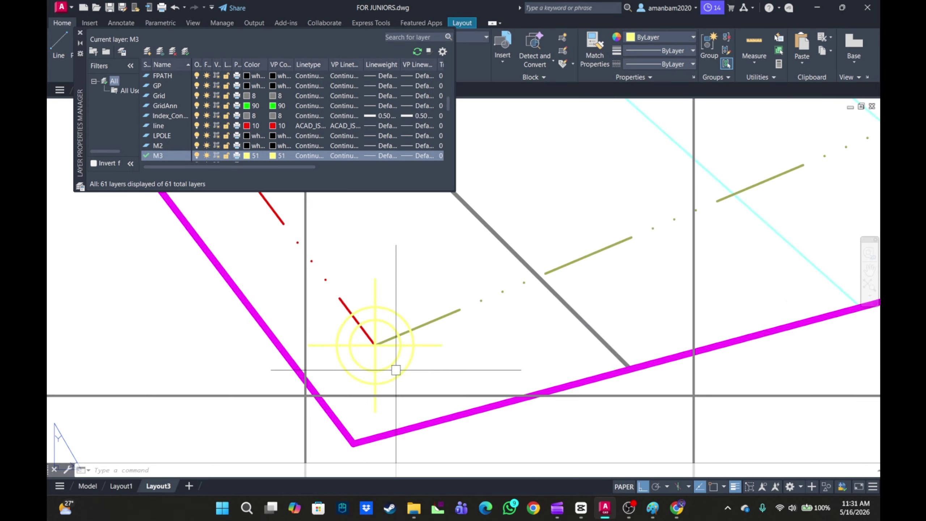
click(413, 389)
key(Escape)
scroll(351, 350, down, 5)
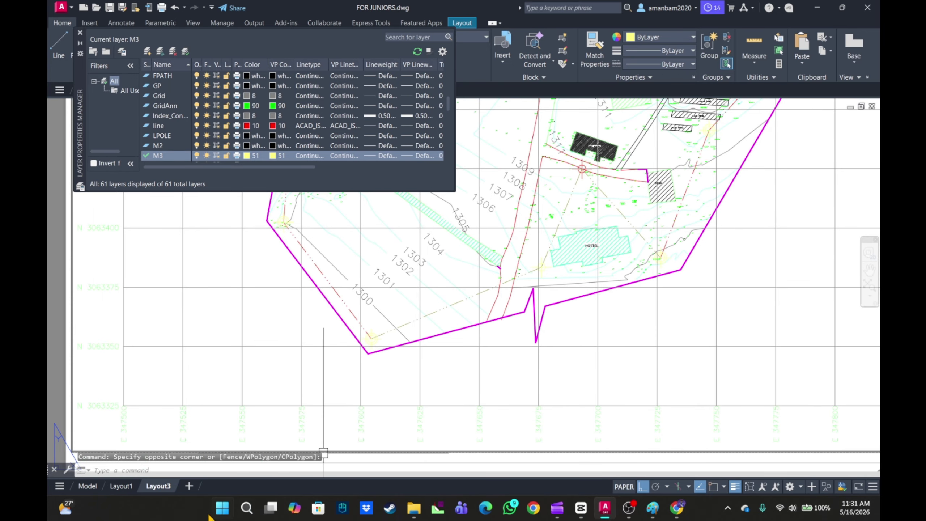
Switch to model space and close the layer properties
click(88, 486)
scroll(443, 252, down, 8)
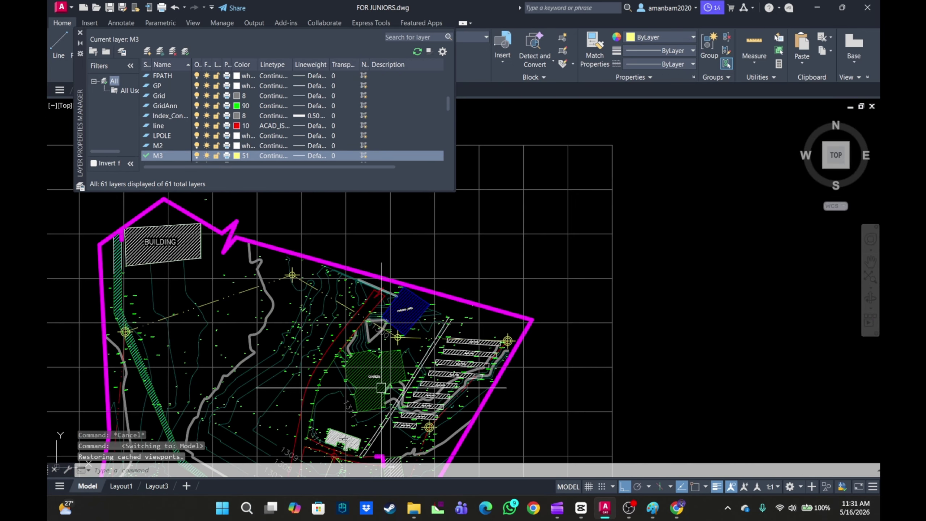
mouse_move(418, 375)
middle_down()
mouse_move(403, 391)
mouse_move(433, 378)
middle_up()
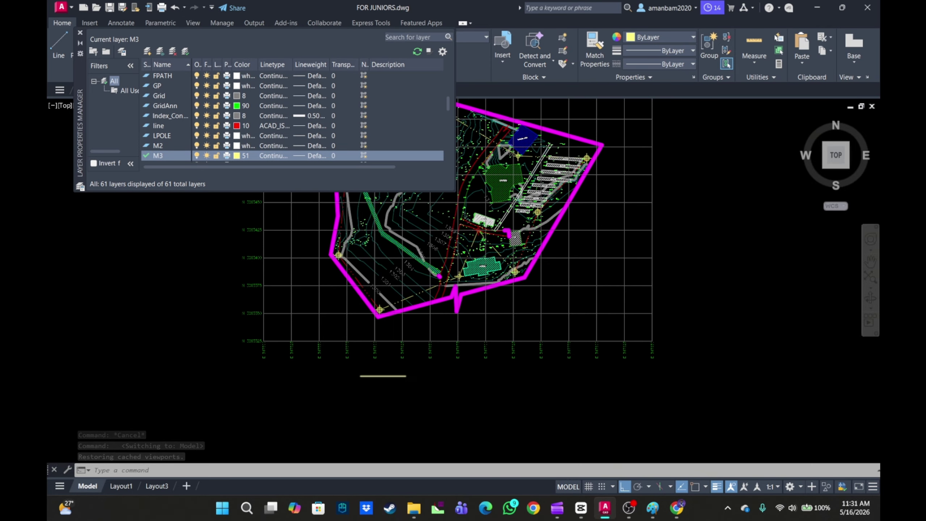
scroll(395, 381, up, 2)
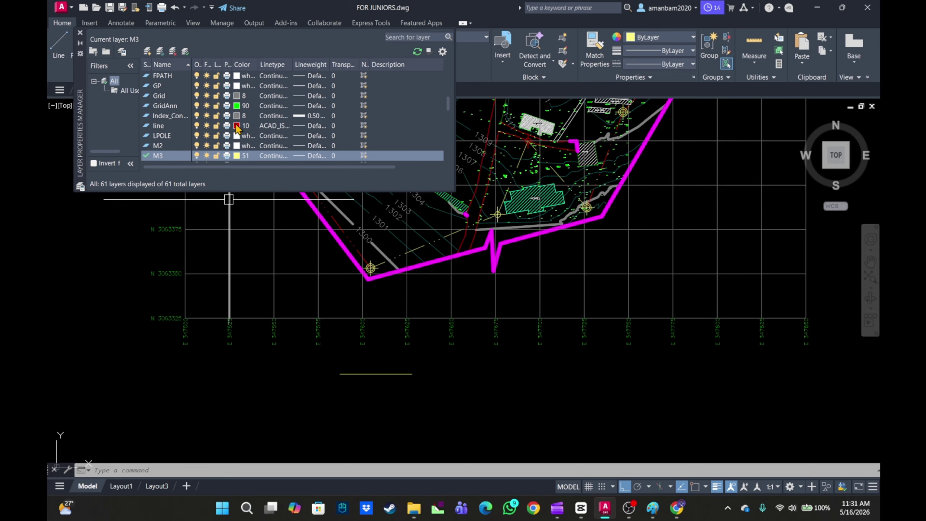
click(81, 33)
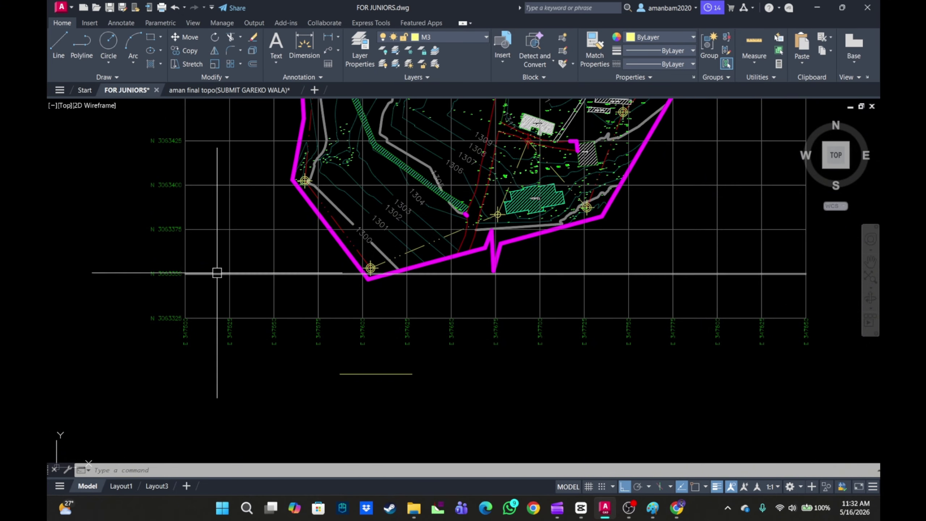
click(443, 38)
click(366, 73)
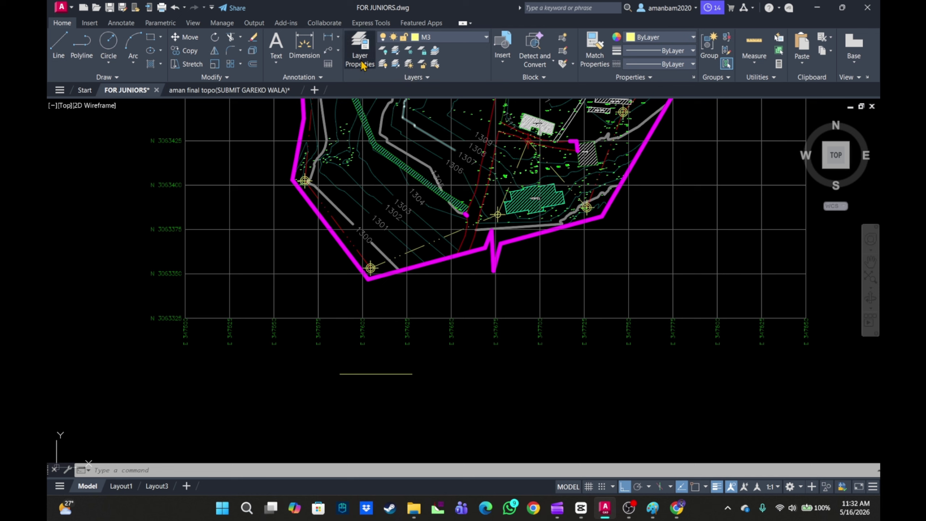
Create a layer named stations with the colour white and make it the current layer
click(361, 63)
right_click(167, 79)
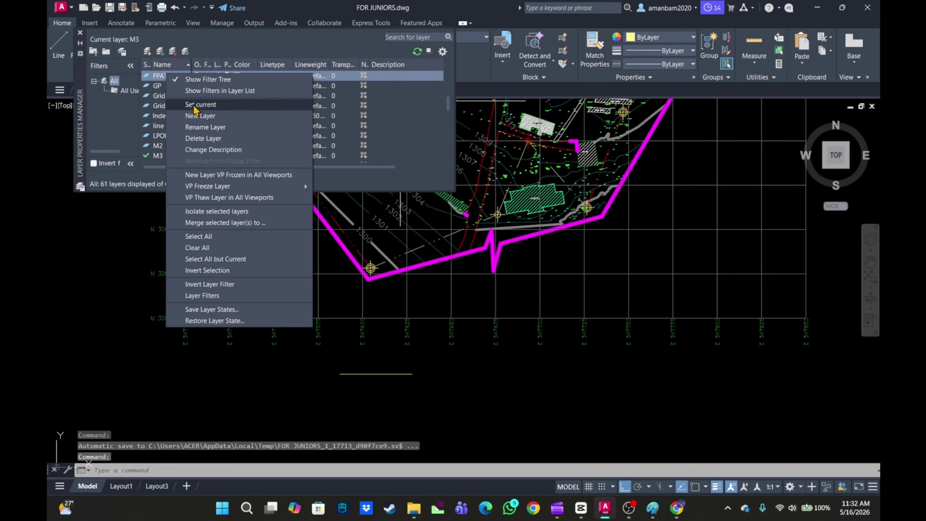
click(217, 121)
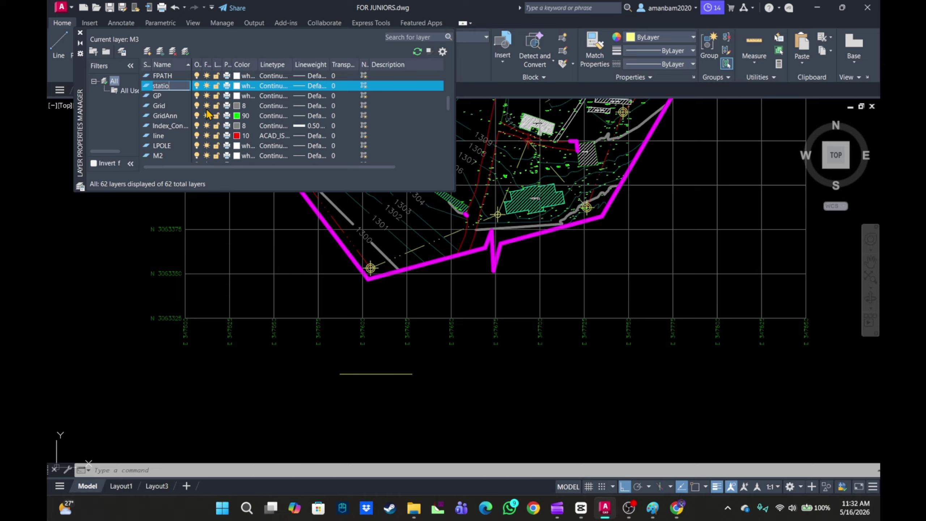
click(238, 87)
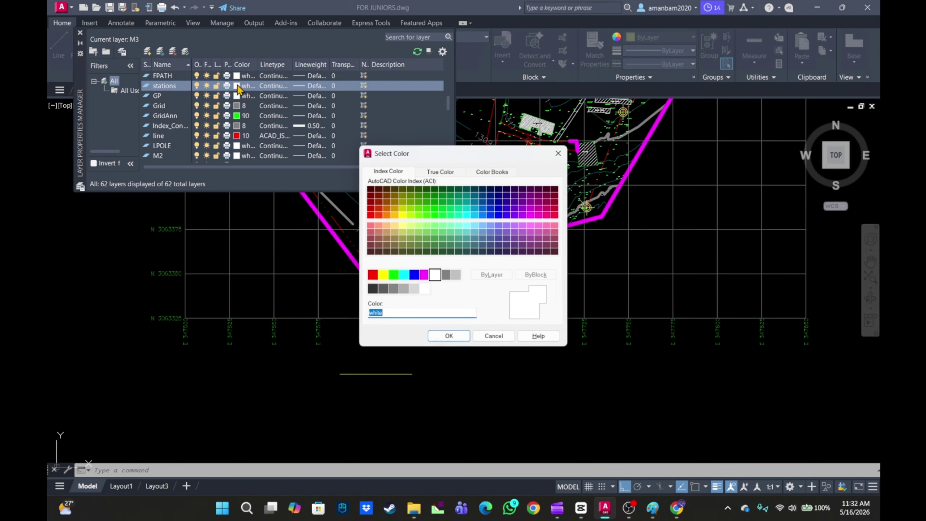
click(462, 341)
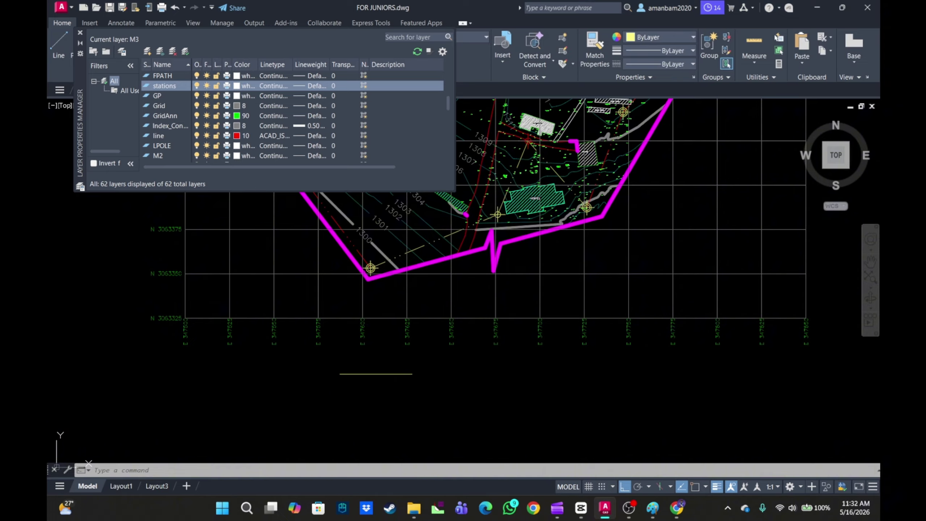
click(146, 87)
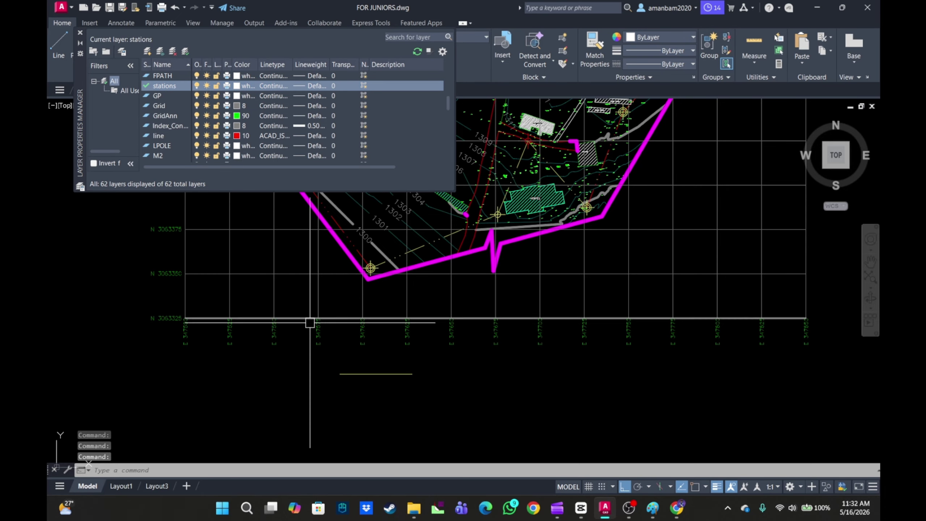
Delete the yellow line below the coordinate grid, draw a new horizontal line there on the stations layer, and close the layer properties
click(397, 374)
click(396, 382)
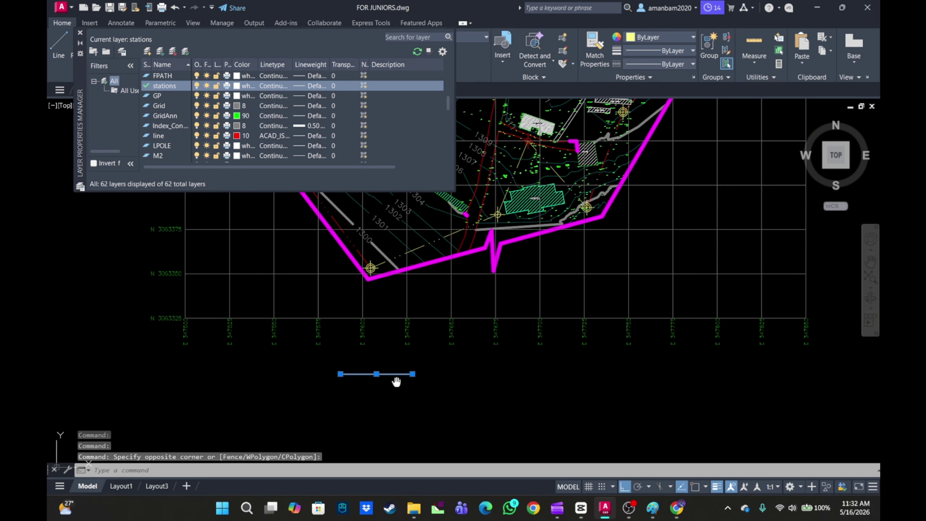
key(Delete)
scroll(383, 379, down, 3)
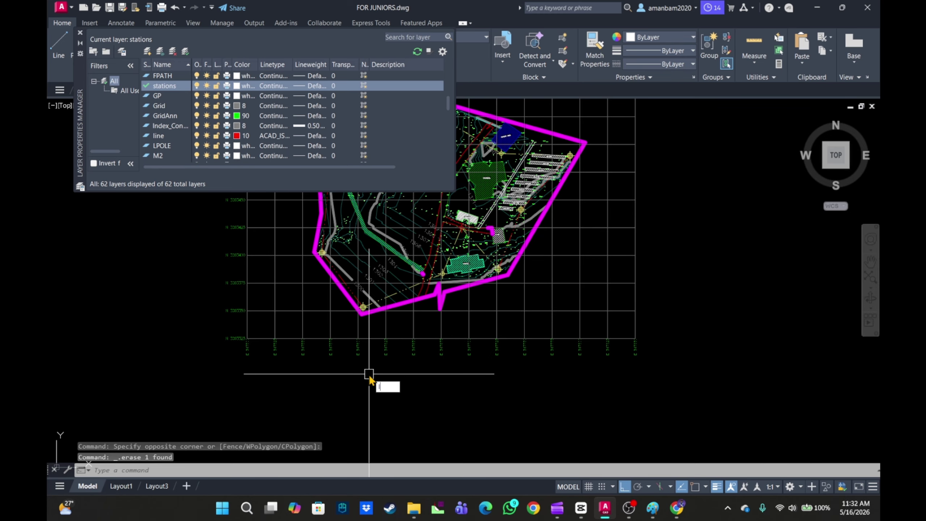
key(Return)
click(369, 376)
click(448, 376)
key(Escape)
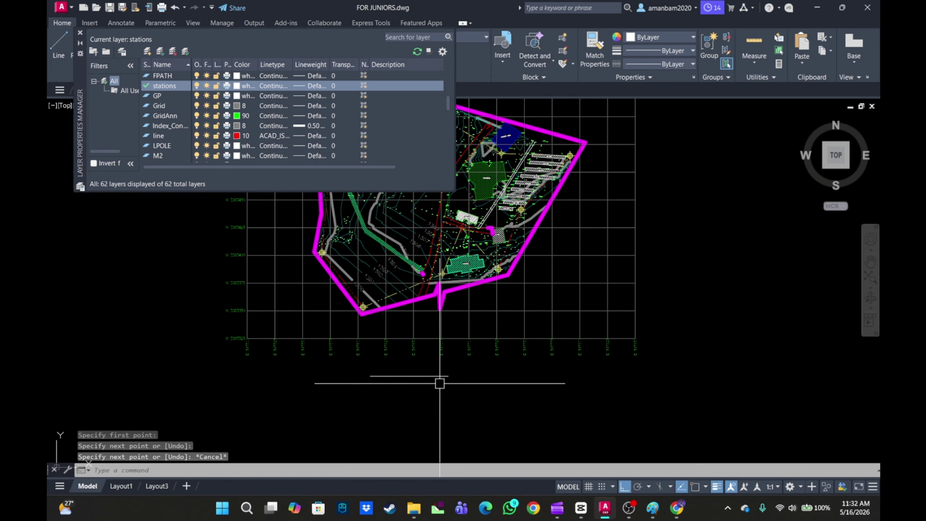
click(81, 33)
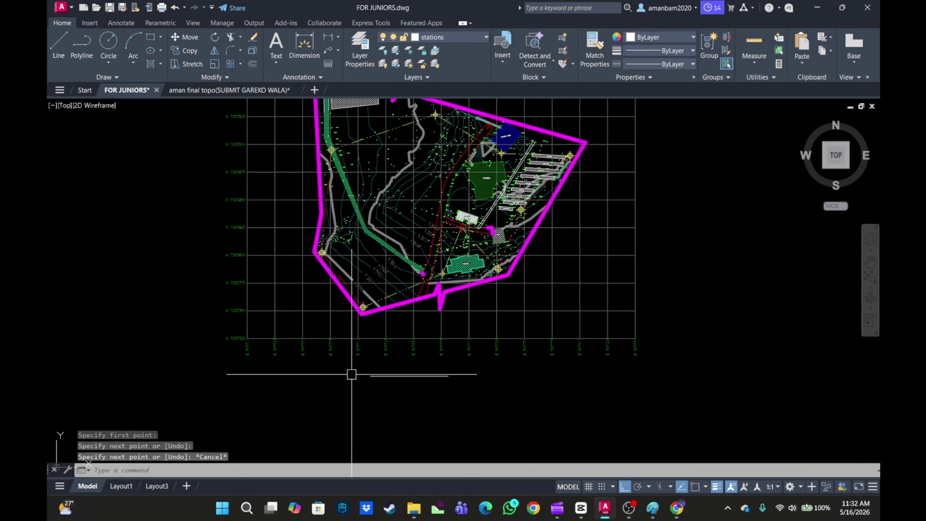
click(393, 376)
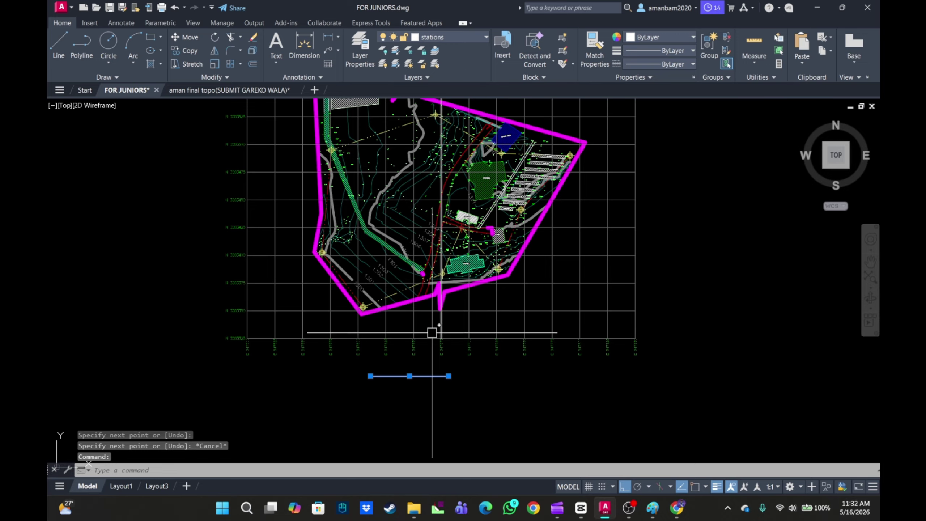
key(Escape)
click(452, 425)
key(Escape)
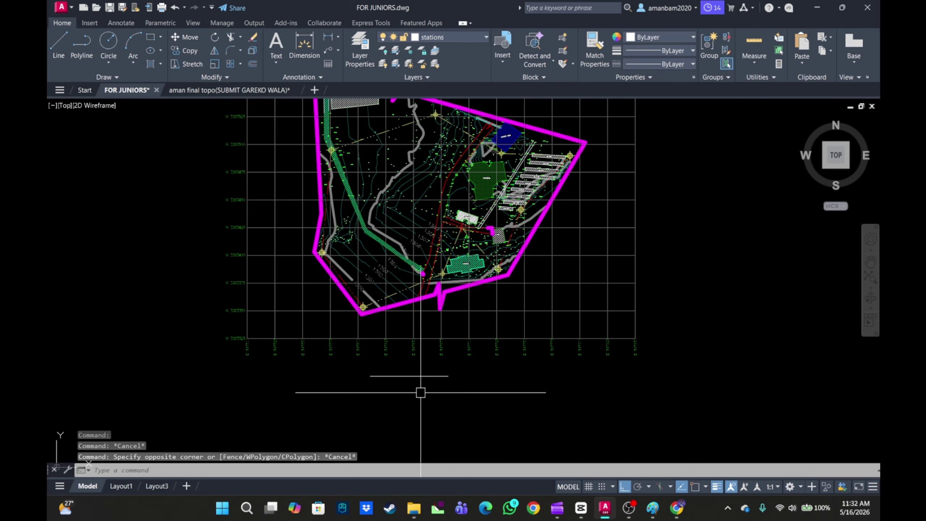
scroll(360, 299, up, 6)
middle_drag(391, 353, 390, 293)
scroll(419, 338, down, 5)
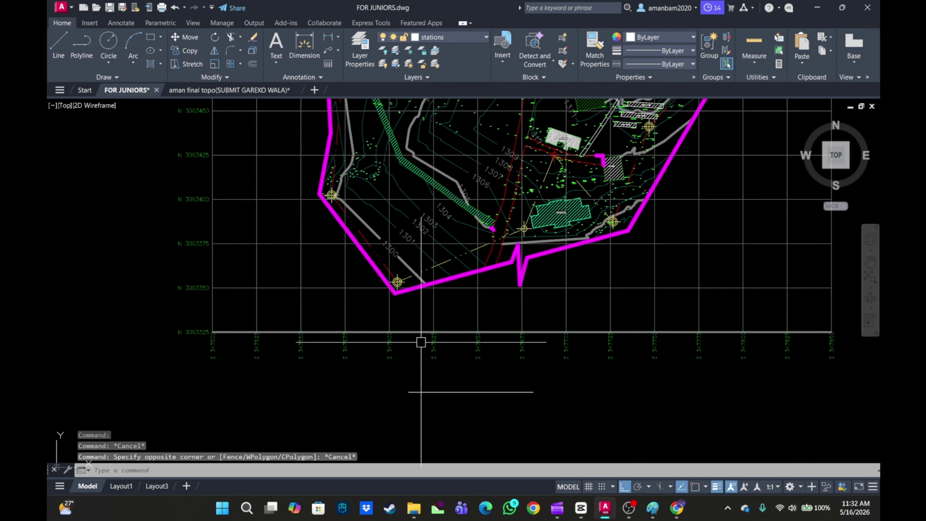
scroll(392, 259, up, 3)
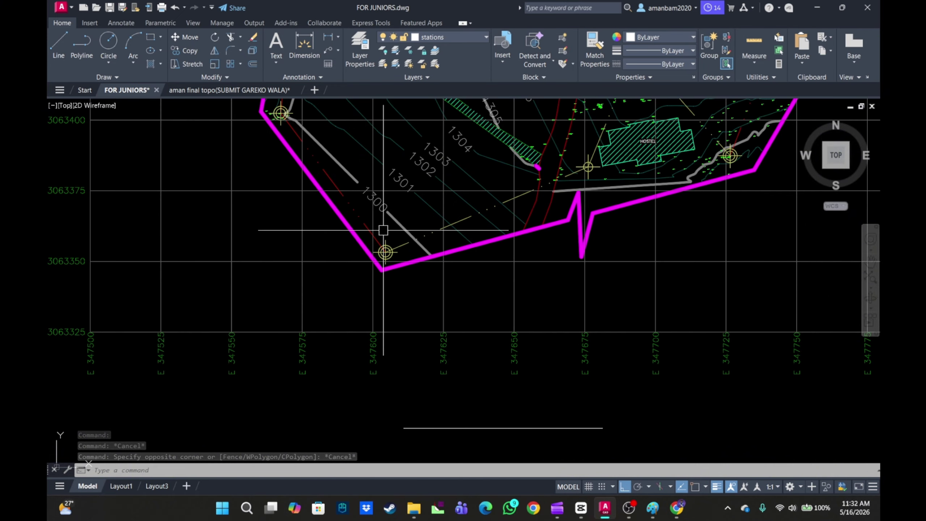
scroll(382, 233, up, 6)
scroll(411, 257, down, 4)
scroll(421, 298, down, 6)
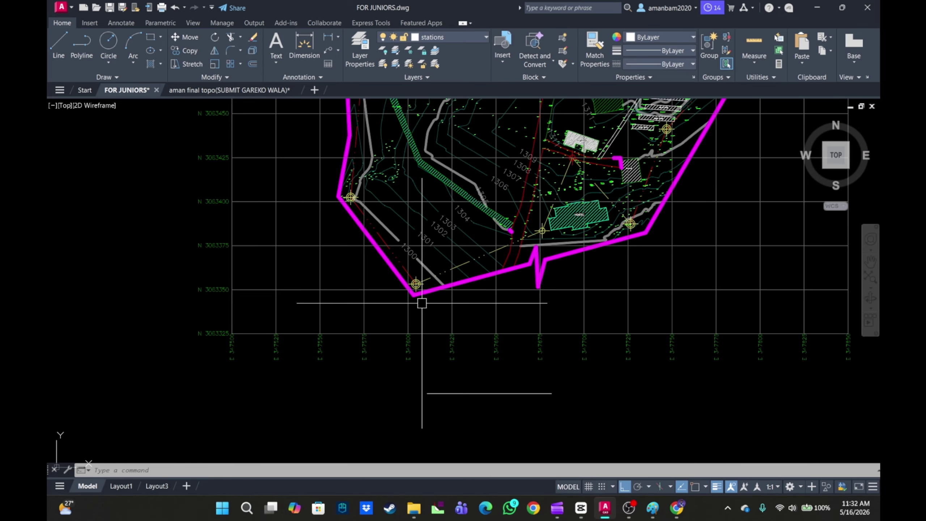
Match the traverse station symbol at the southern boundary corner to the properties of the line below the coordinate grid
middle_drag(422, 304, 403, 285)
click(458, 396)
click(438, 367)
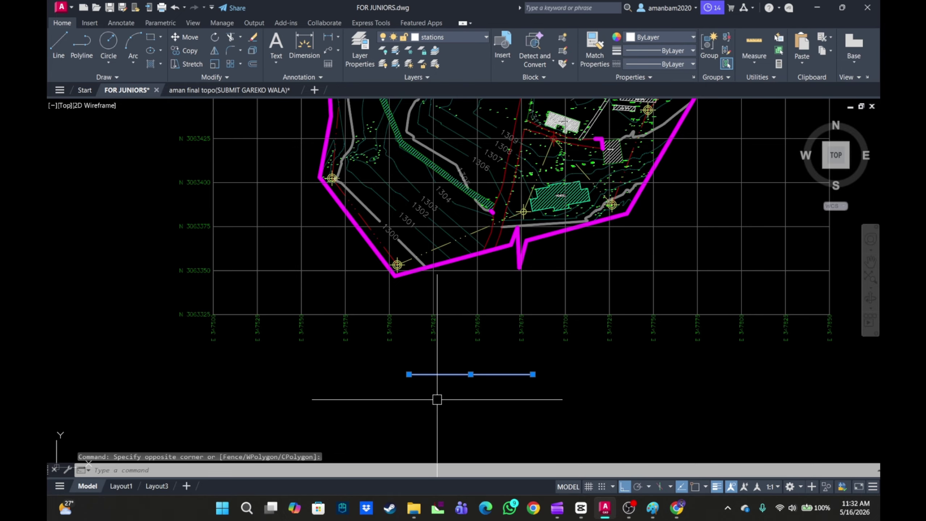
key(Return)
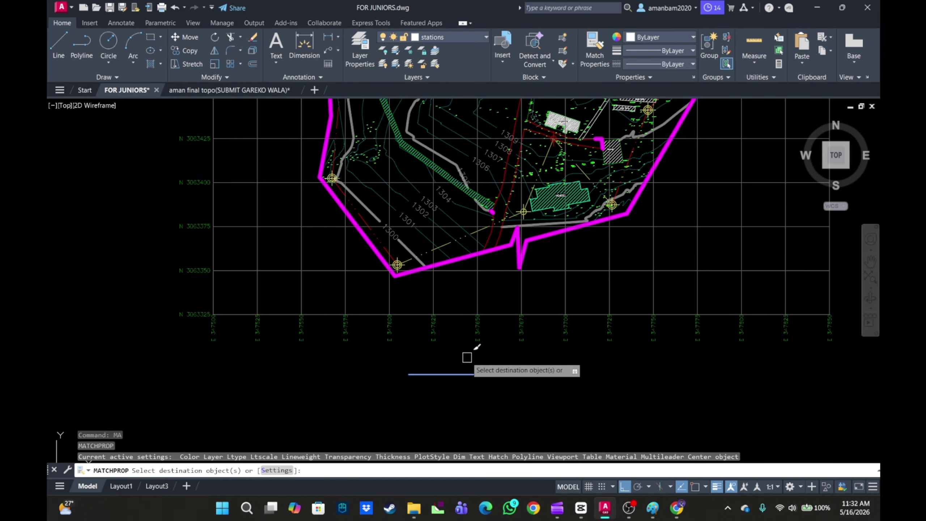
middle_drag(430, 267, 484, 340)
scroll(484, 341, up, 5)
click(467, 359)
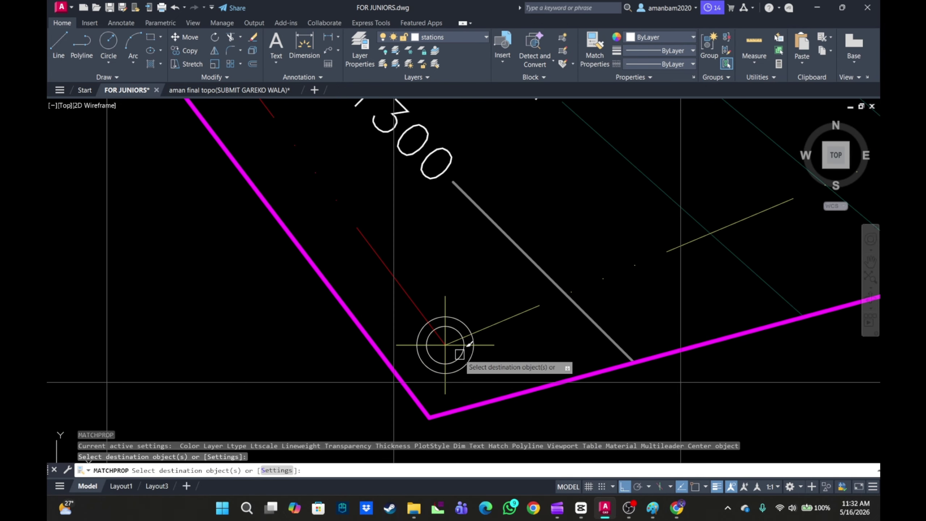
click(459, 354)
scroll(460, 352, up, 2)
click(423, 351)
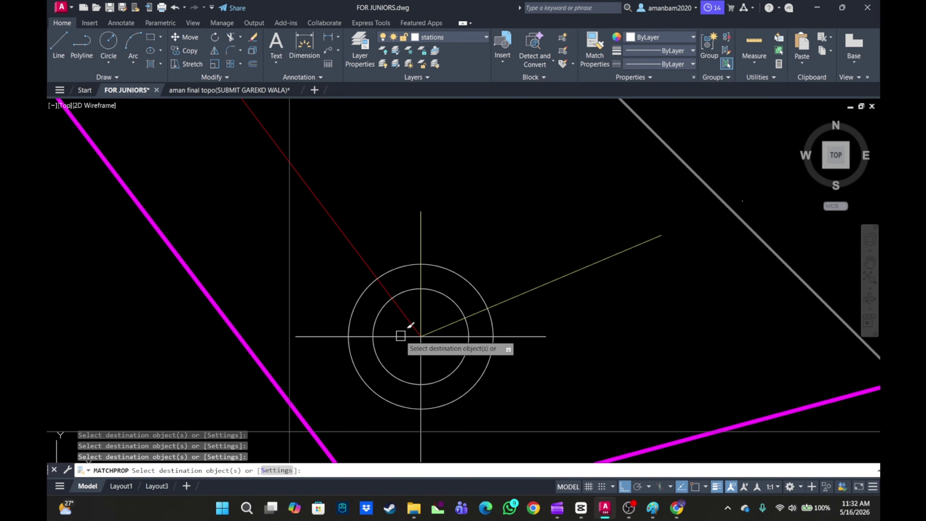
scroll(445, 377, down, 4)
middle_drag(445, 376, 415, 251)
scroll(449, 362, down, 4)
key(Escape)
Check the layers of the station circle and the two traverse legs meeting at the southern boundary corner
middle_drag(430, 352, 447, 419)
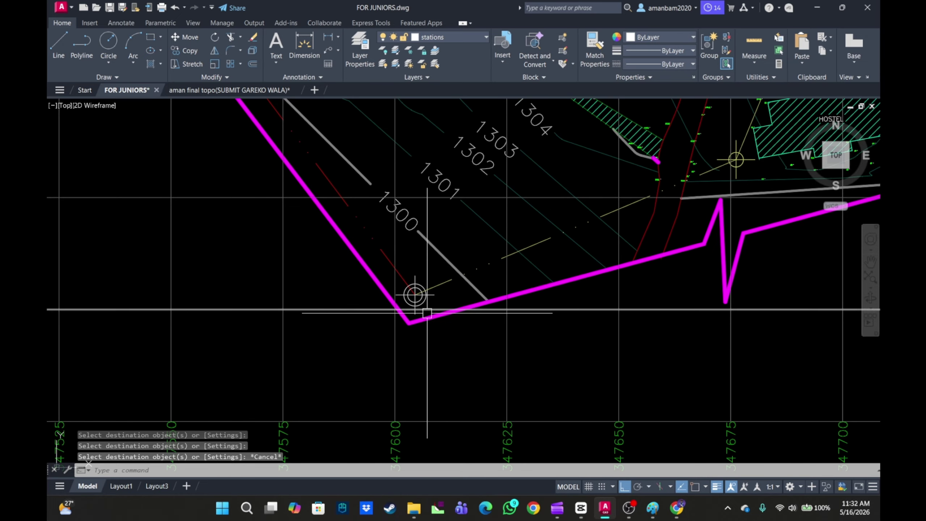
scroll(428, 310, up, 6)
click(411, 282)
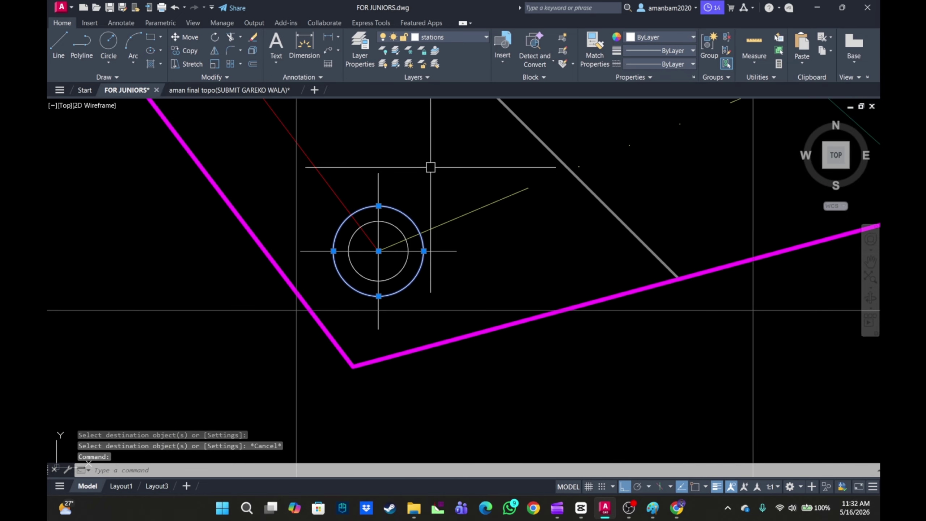
key(Escape)
click(452, 216)
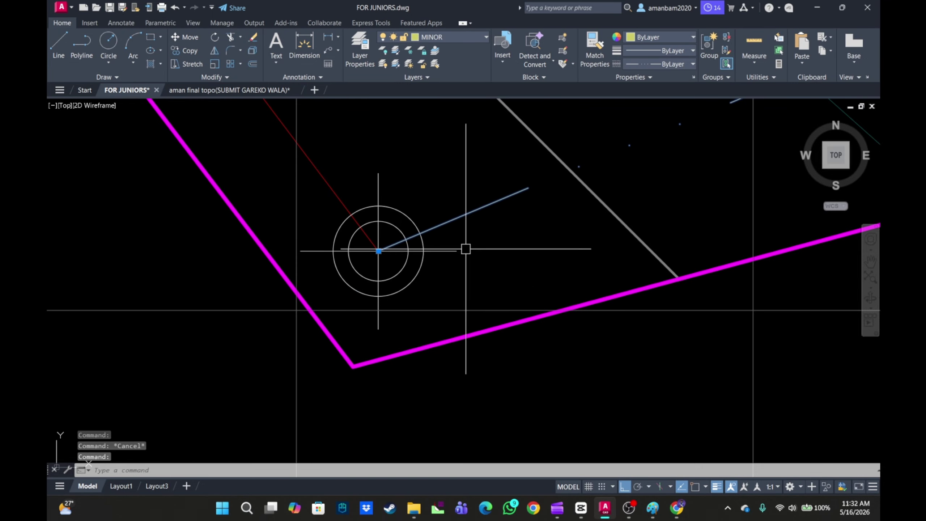
scroll(482, 265, down, 4)
key(Escape)
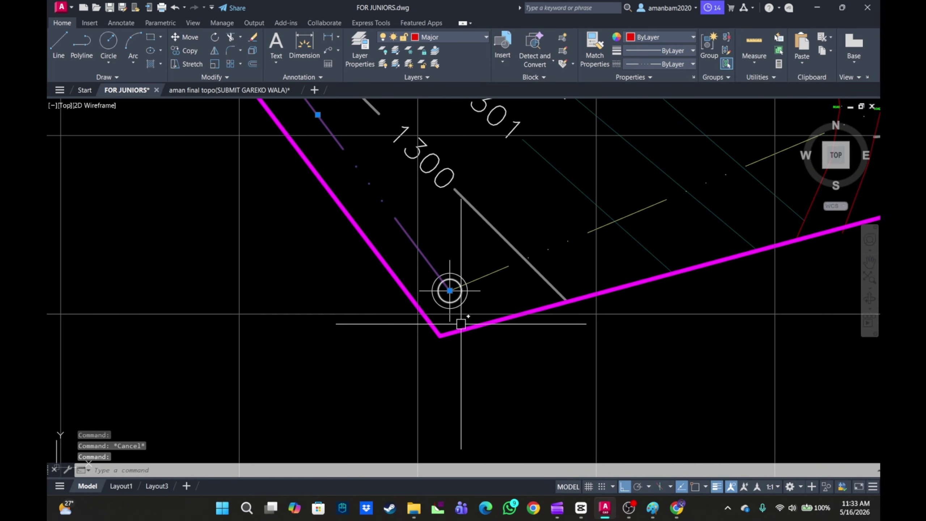
scroll(461, 324, down, 3)
middle_drag(460, 292, 448, 314)
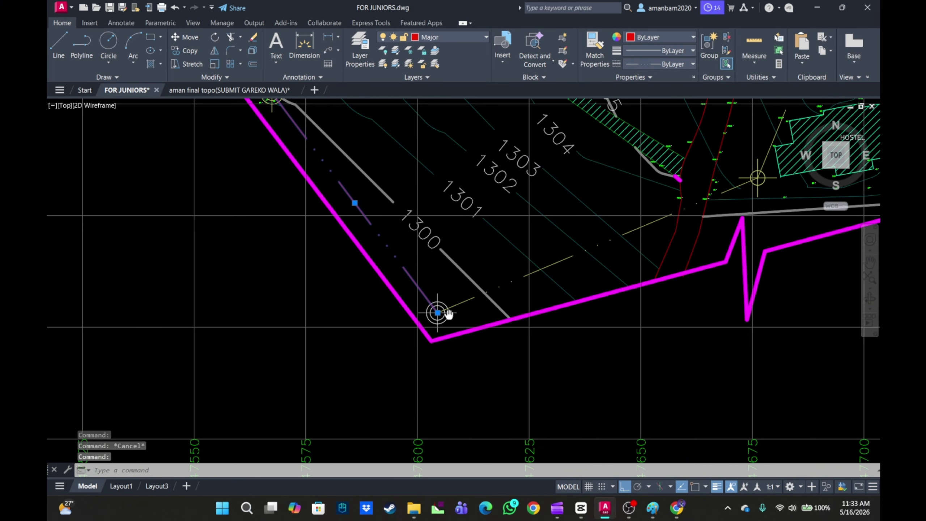
scroll(468, 308, up, 2)
click(465, 301)
key(Escape)
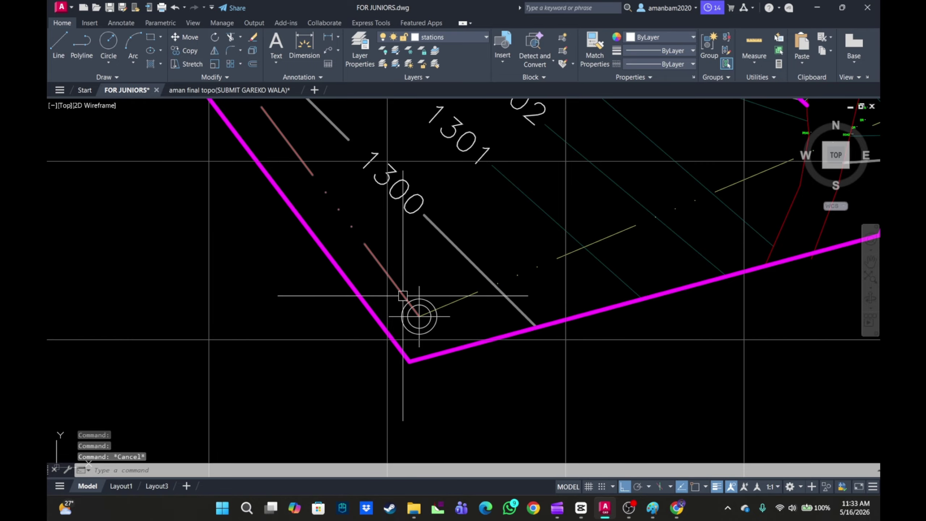
key(Escape)
scroll(447, 301, down, 5)
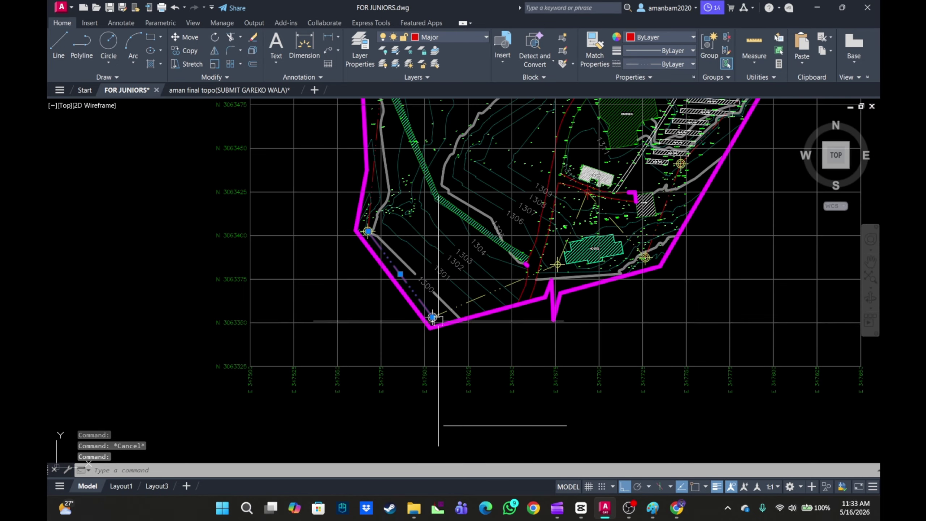
scroll(419, 327, up, 2)
scroll(422, 335, down, 2)
middle_drag(417, 340, 365, 383)
scroll(348, 382, up, 2)
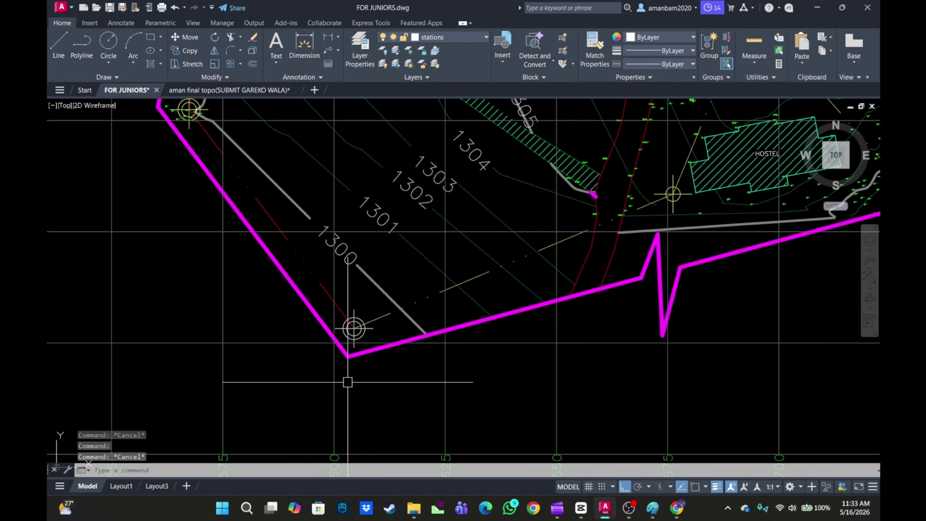
Switch to Layout3 and delete the title column's contents: north arrow, legend, station coordinates table, institution text, group list and examiner lines
scroll(349, 380, down, 2)
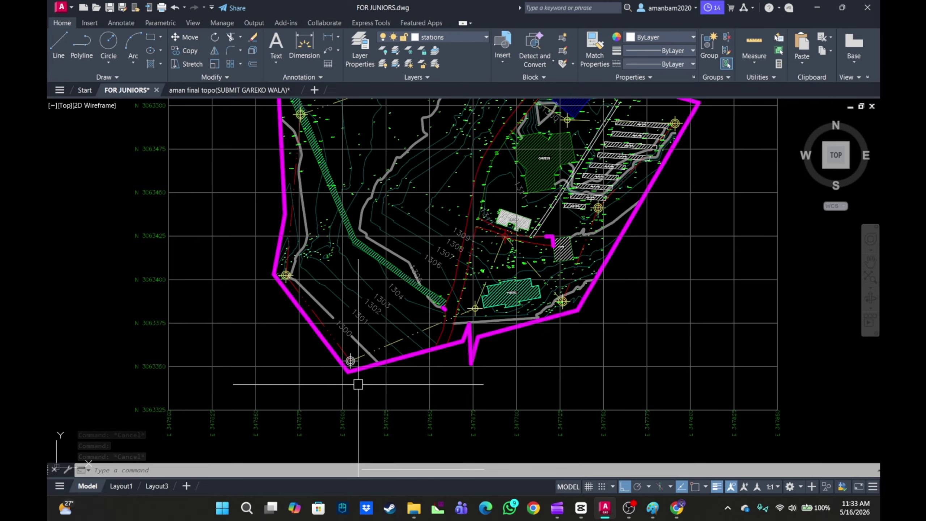
middle_drag(355, 385, 338, 401)
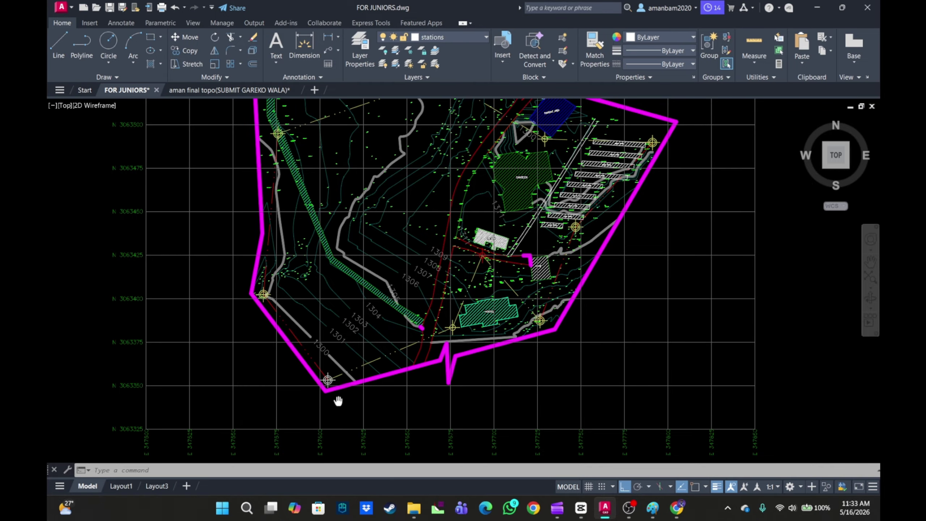
scroll(335, 387, up, 2)
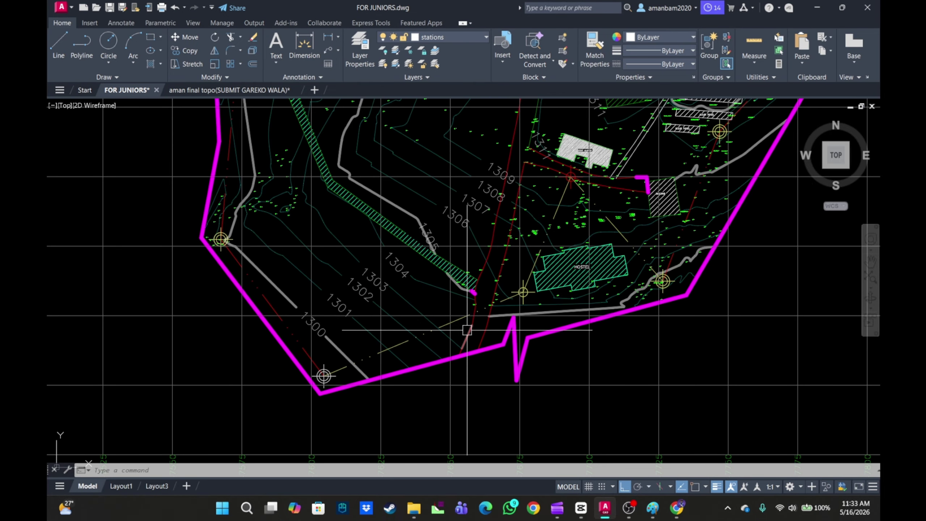
middle_drag(474, 328, 430, 424)
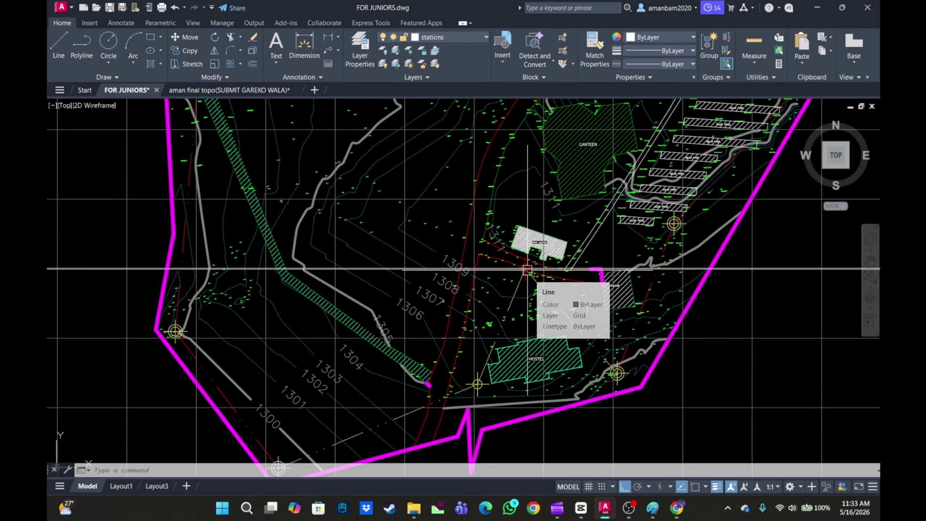
scroll(527, 270, down, 10)
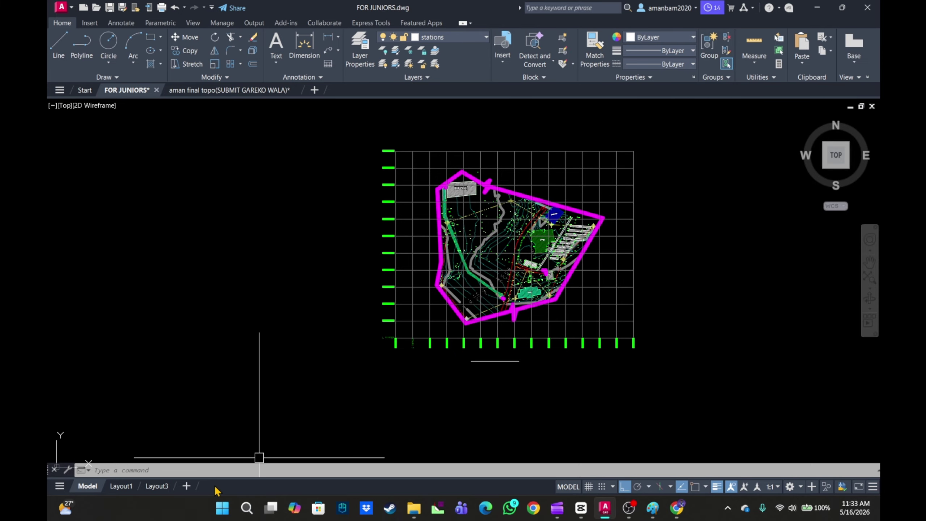
click(153, 486)
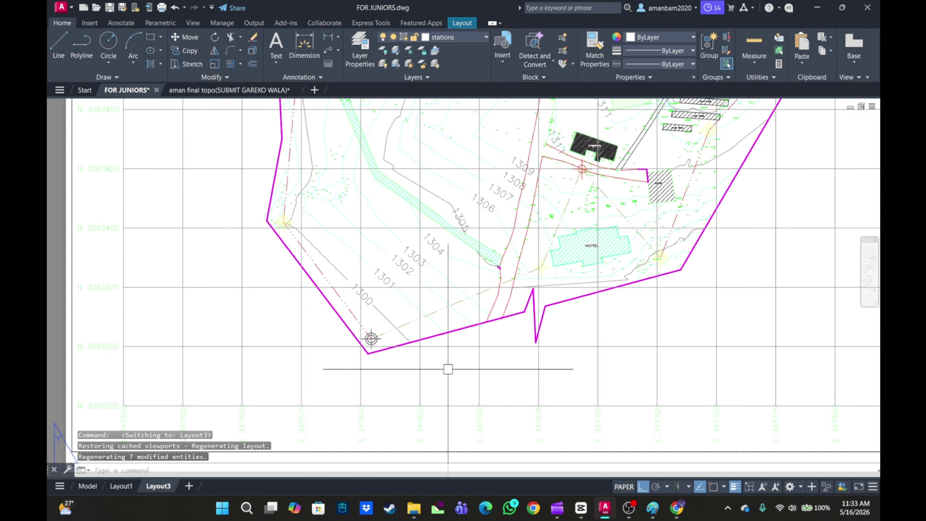
scroll(450, 367, up, 6)
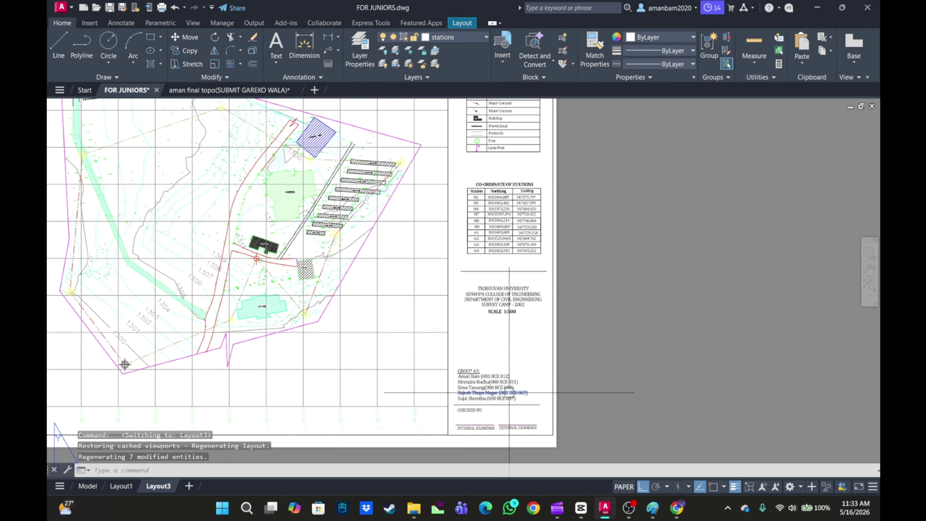
scroll(534, 420, up, 4)
click(569, 414)
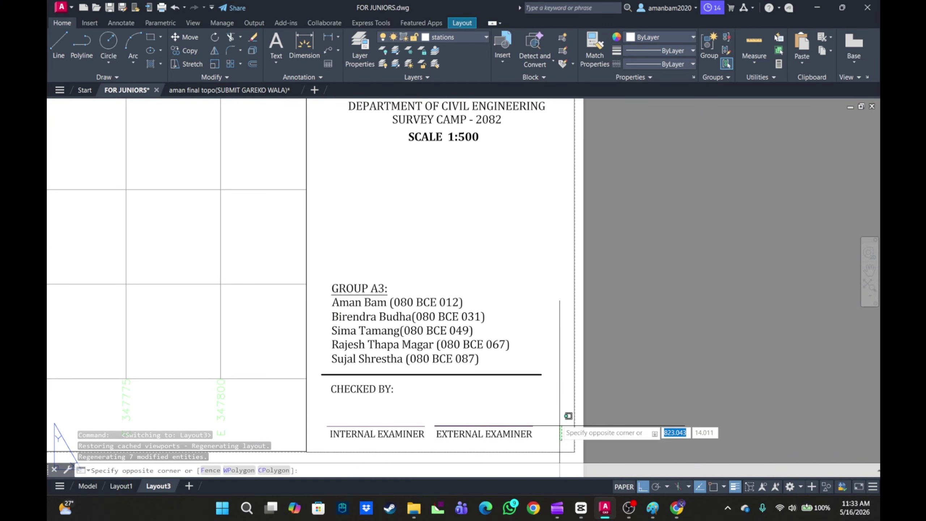
scroll(540, 441, down, 7)
scroll(494, 182, up, 2)
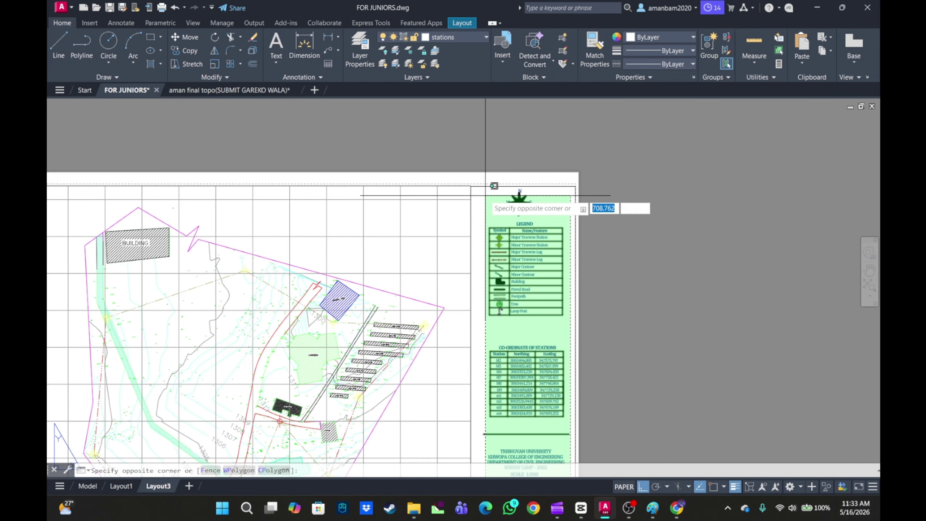
click(491, 223)
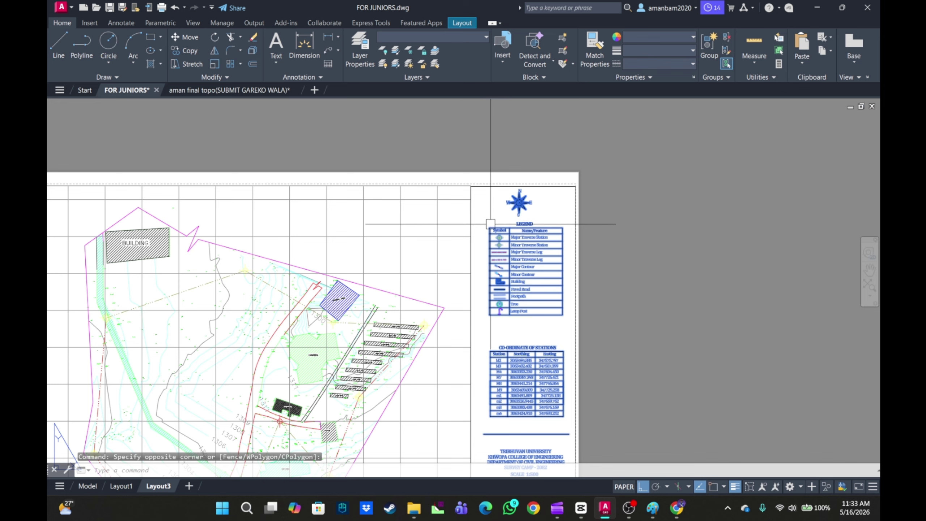
key(Delete)
Switch to the finished final topo drawing, look over the title column on its A1-Template layout, and dismiss the drawing scales dialog
scroll(495, 229, down, 3)
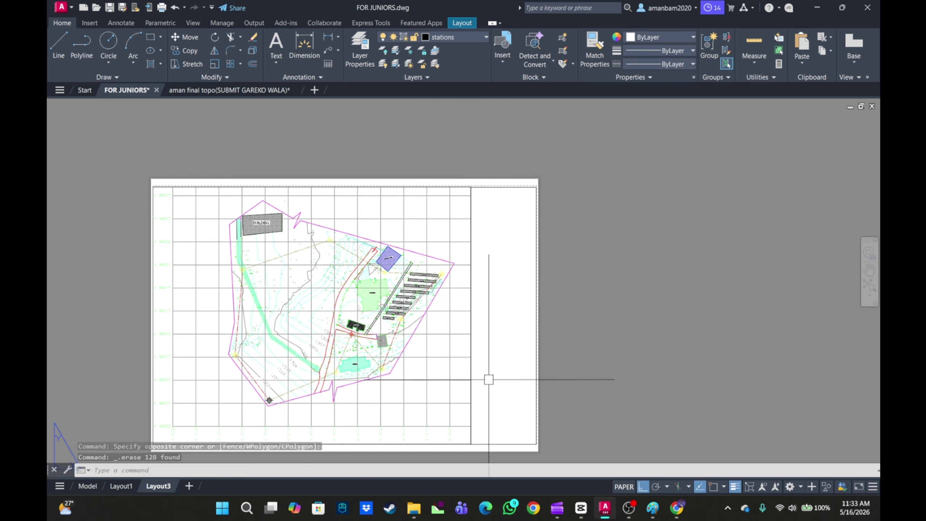
middle_drag(489, 380, 489, 373)
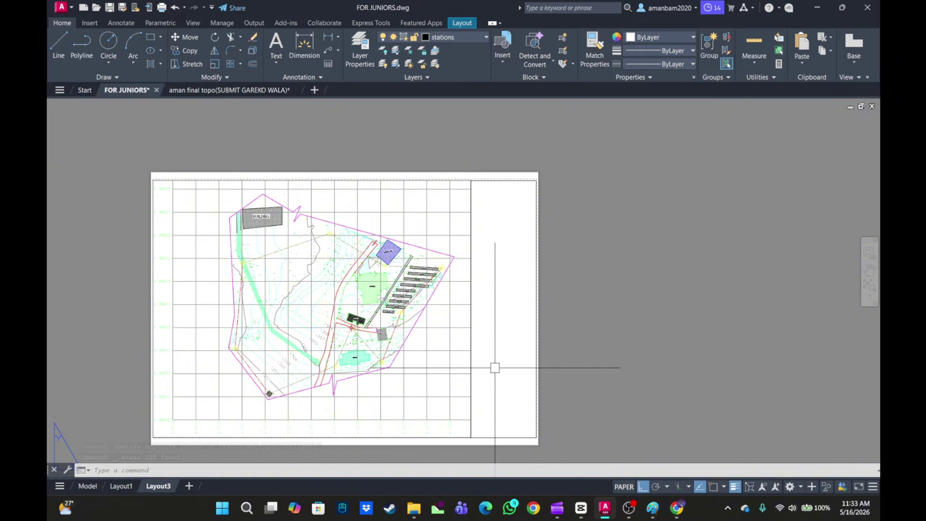
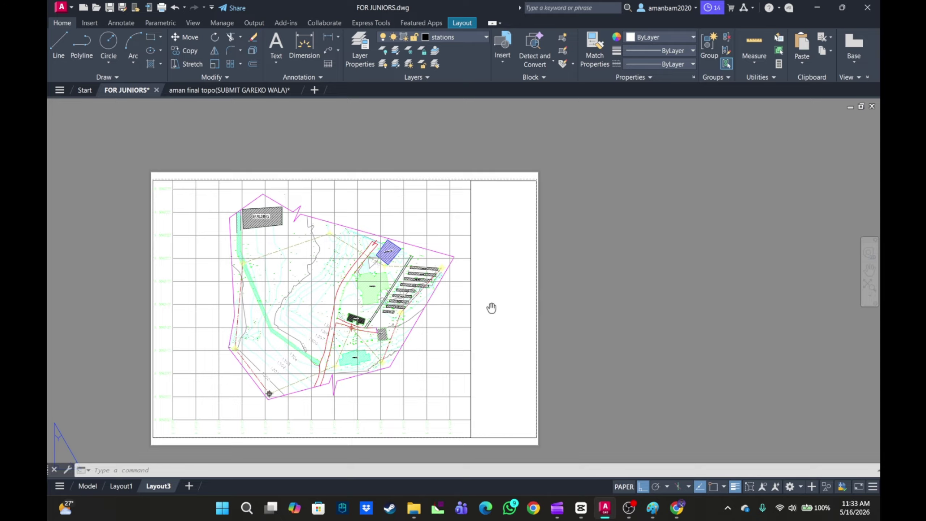
mouse_move(491, 308)
middle_down()
mouse_move(532, 286)
mouse_move(544, 299)
middle_up()
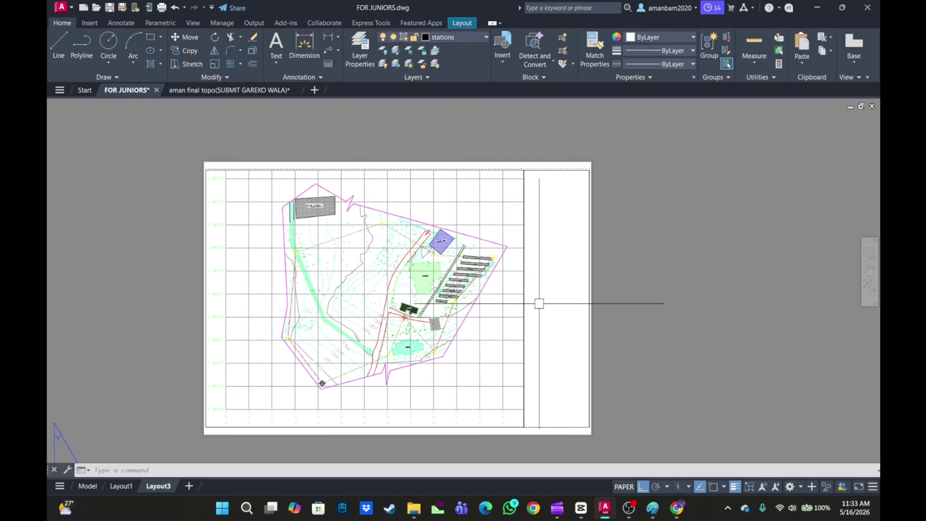
middle_drag(548, 338, 555, 341)
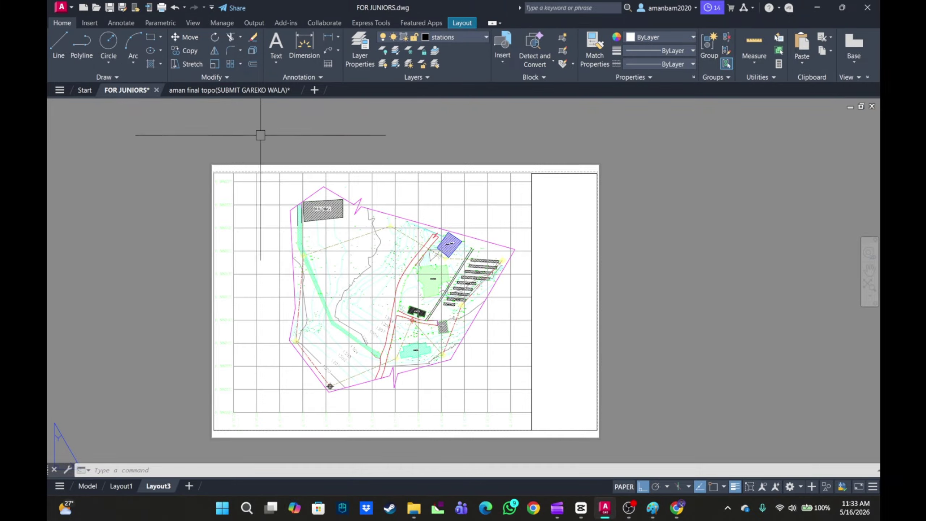
click(254, 92)
scroll(245, 110, up, 2)
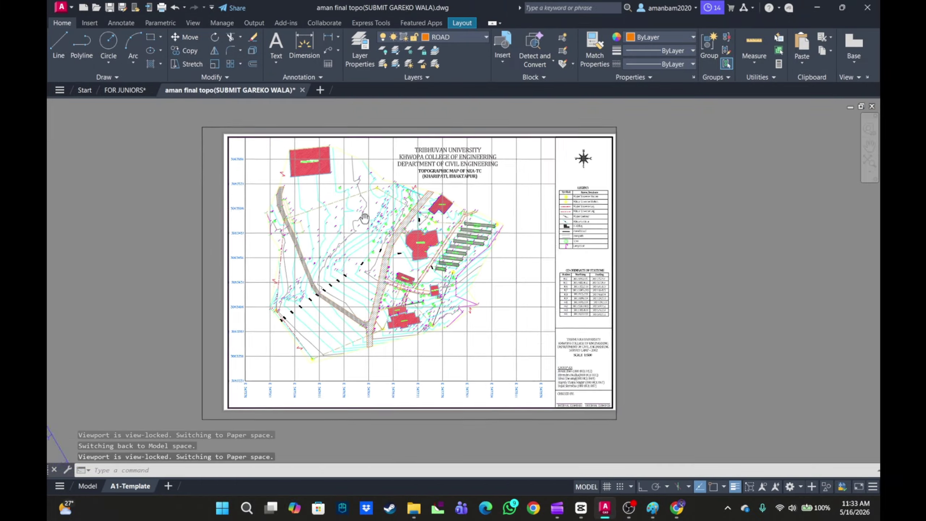
scroll(571, 287, up, 4)
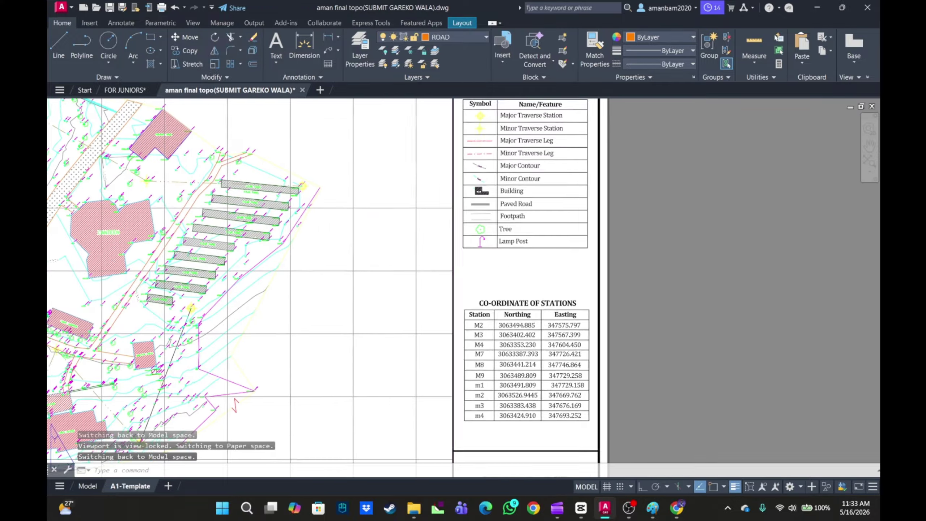
scroll(485, 305, down, 4)
scroll(478, 331, up, 2)
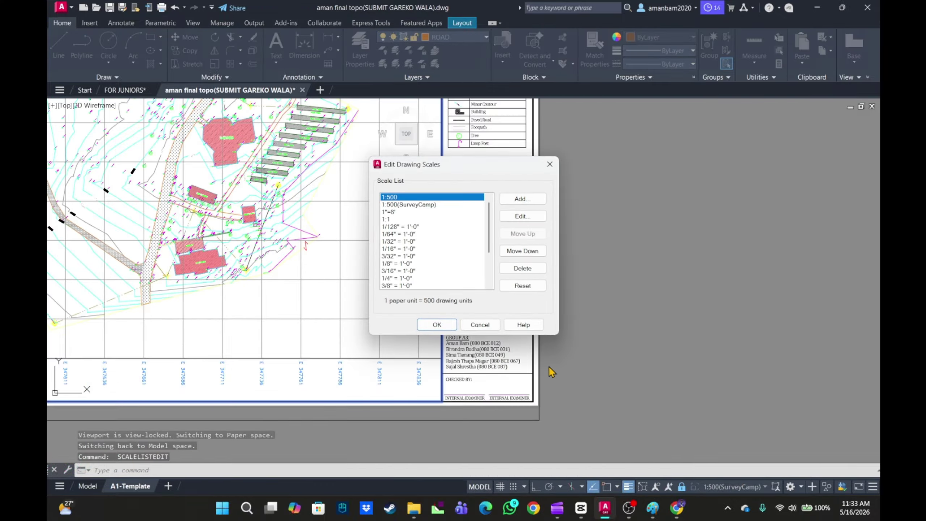
click(550, 165)
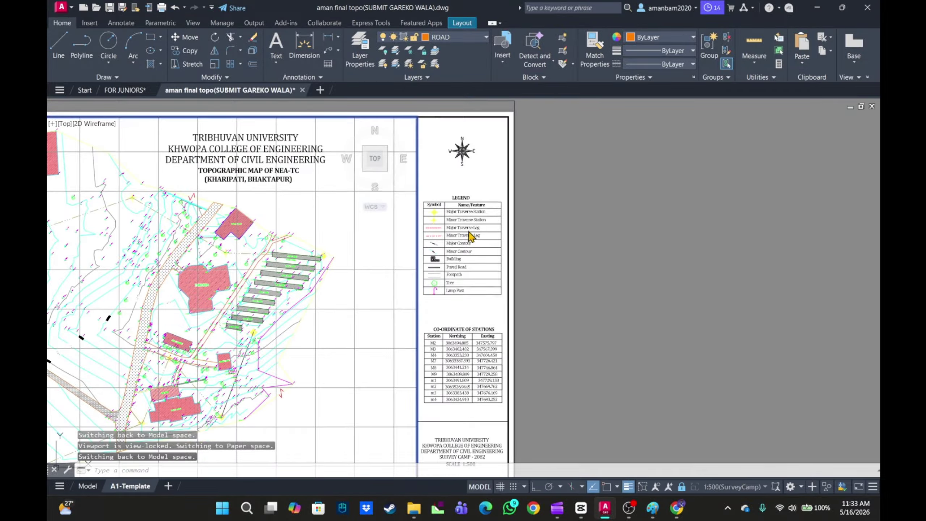
Examine the traverse station and leg symbols in the legend, then switch the final topo drawing to model space
scroll(468, 204, up, 3)
scroll(419, 204, up, 5)
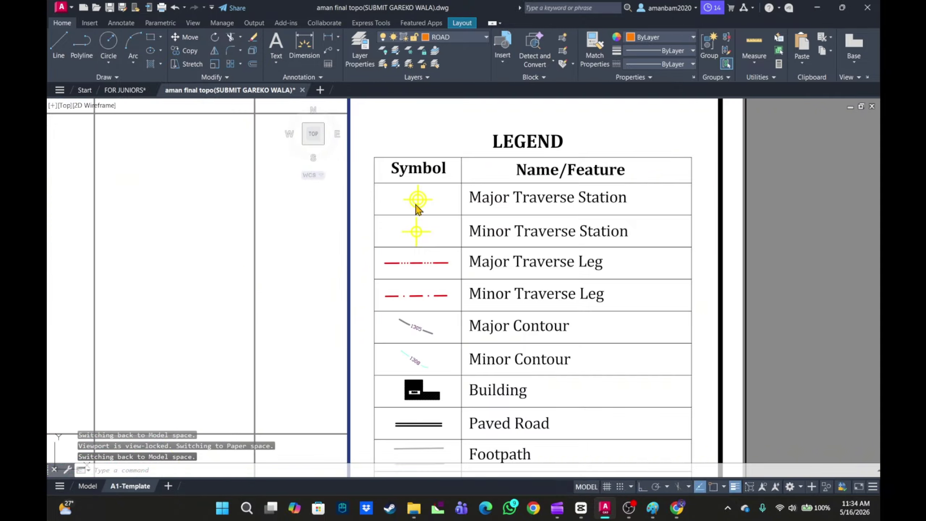
scroll(424, 207, down, 3)
scroll(444, 203, down, 4)
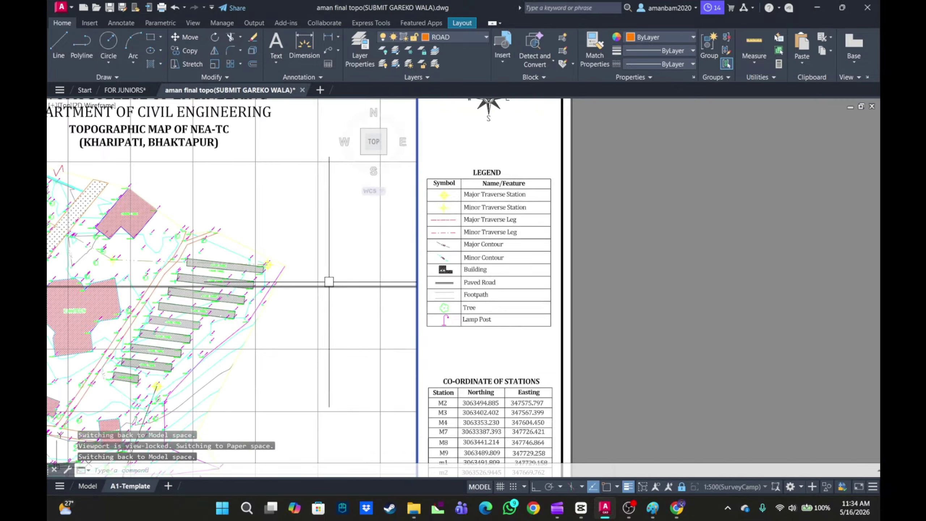
scroll(507, 190, up, 1)
scroll(511, 186, up, 1)
key(Escape)
scroll(509, 186, down, 6)
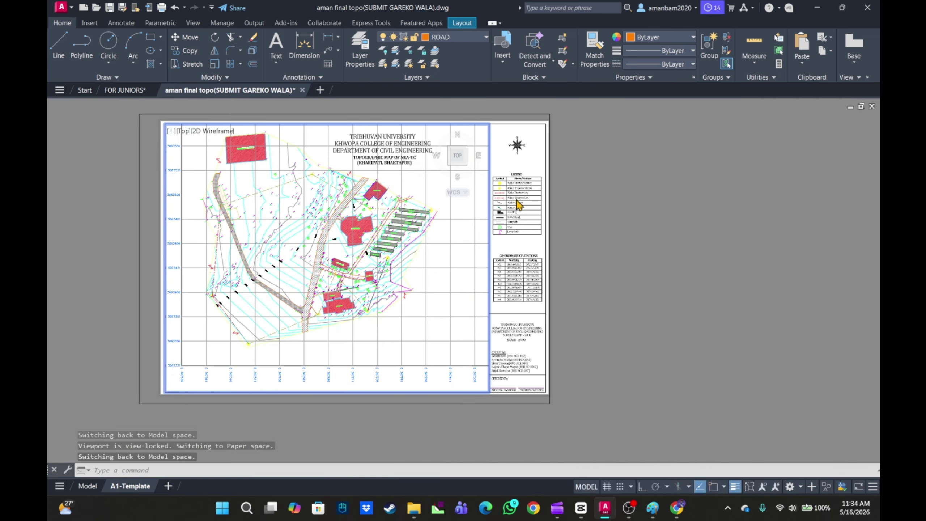
click(96, 486)
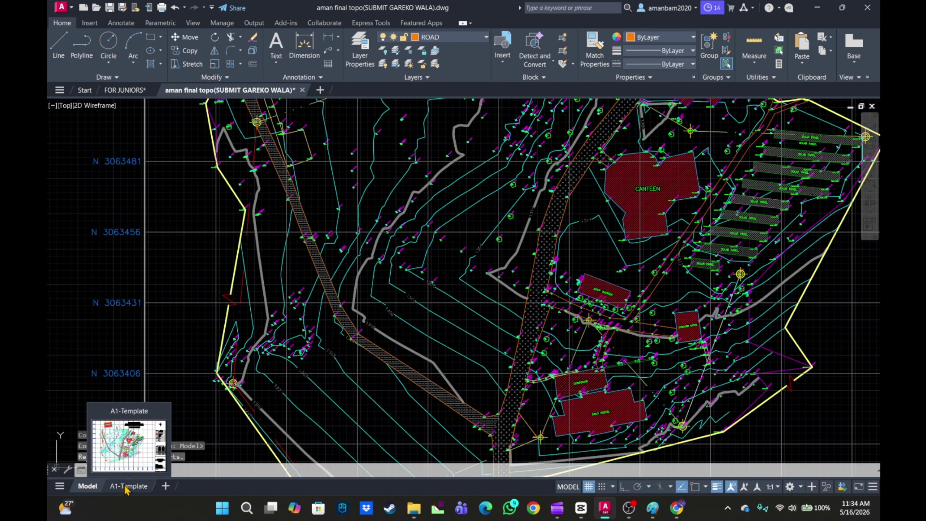
Return to the FOR JUNIORS drawing, check the emptied title column on Layout3, and switch to model space at the southern boundary corner
click(125, 90)
scroll(369, 250, down, 2)
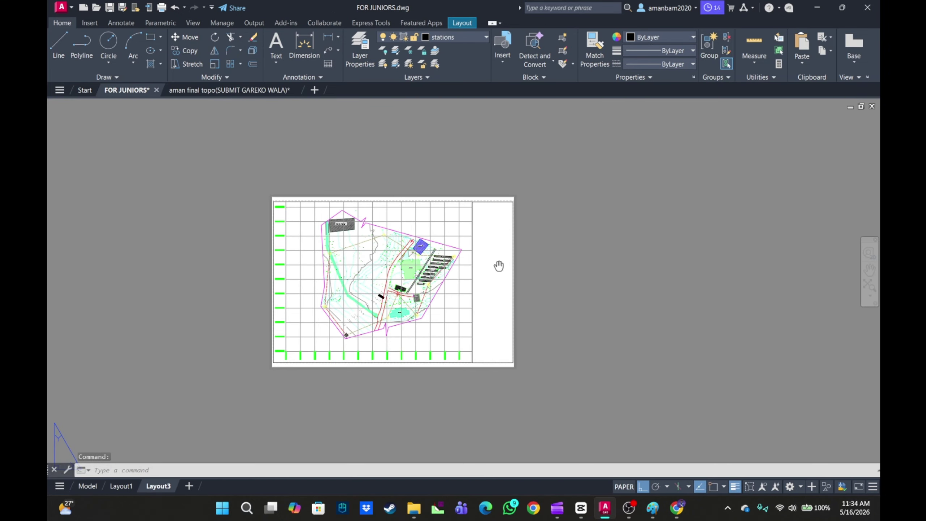
scroll(461, 263, up, 6)
scroll(544, 240, down, 6)
key(Escape)
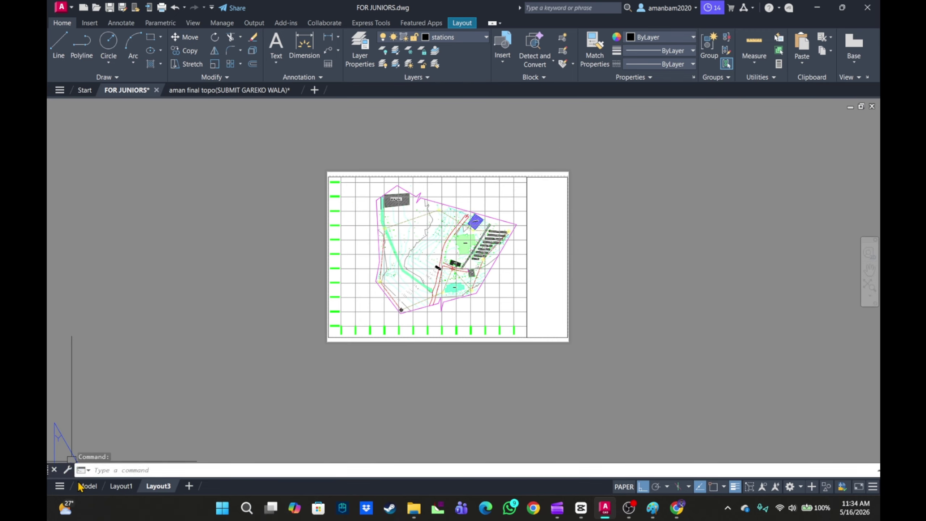
click(87, 486)
scroll(313, 335, up, 10)
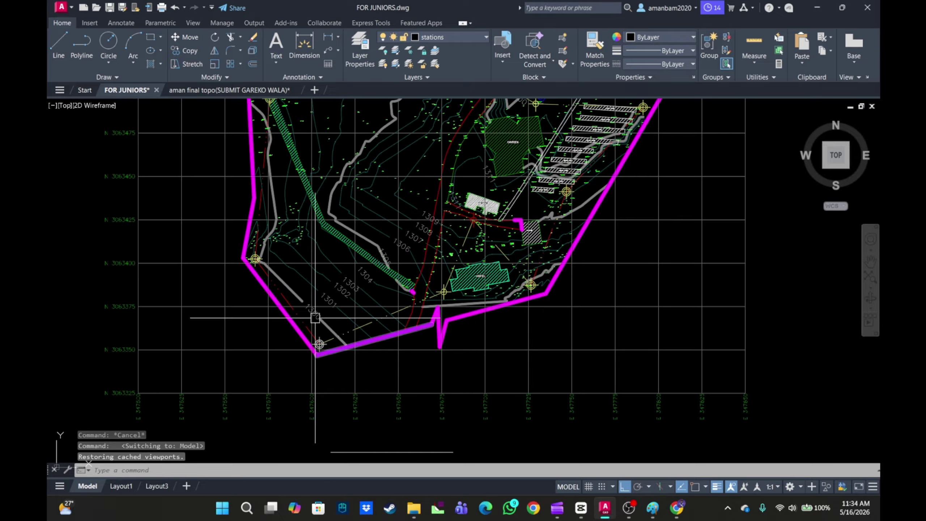
Select both circles and all cross lines of the station symbol at the southern boundary corner and copy them to the clipboard
click(396, 300)
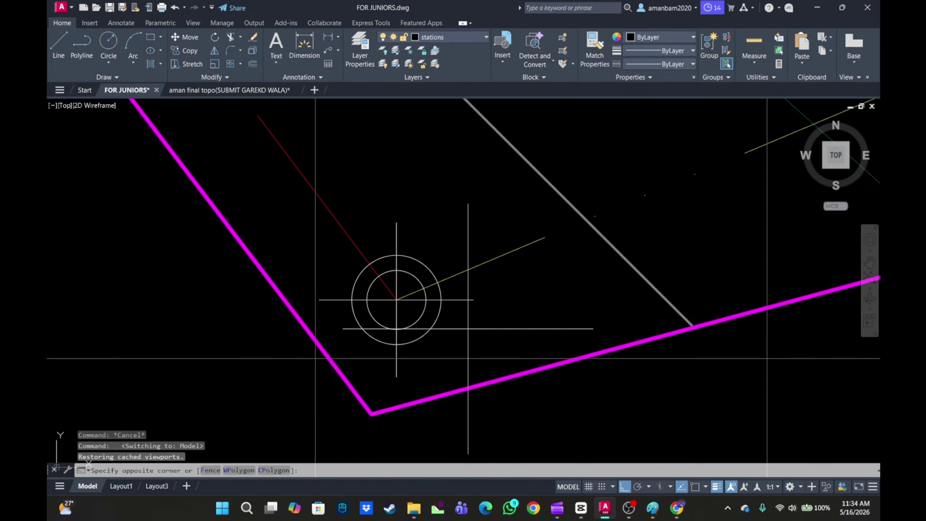
click(383, 314)
click(464, 303)
click(409, 241)
click(410, 242)
click(392, 228)
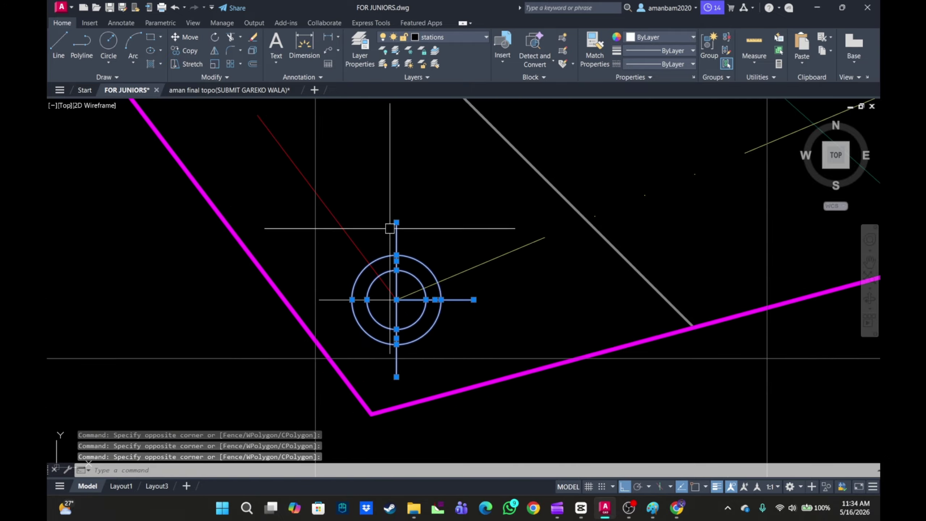
click(343, 314)
click(388, 300)
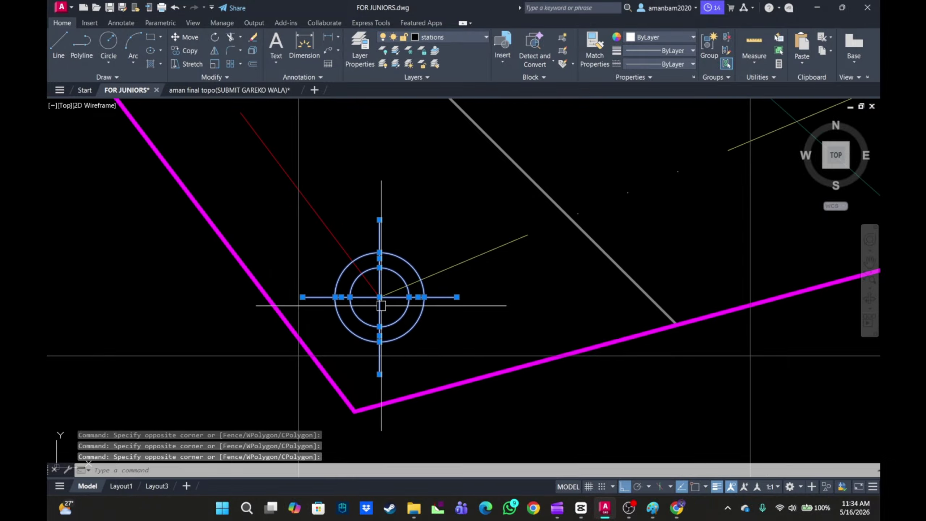
key(ctrl+c)
scroll(398, 307, down, 3)
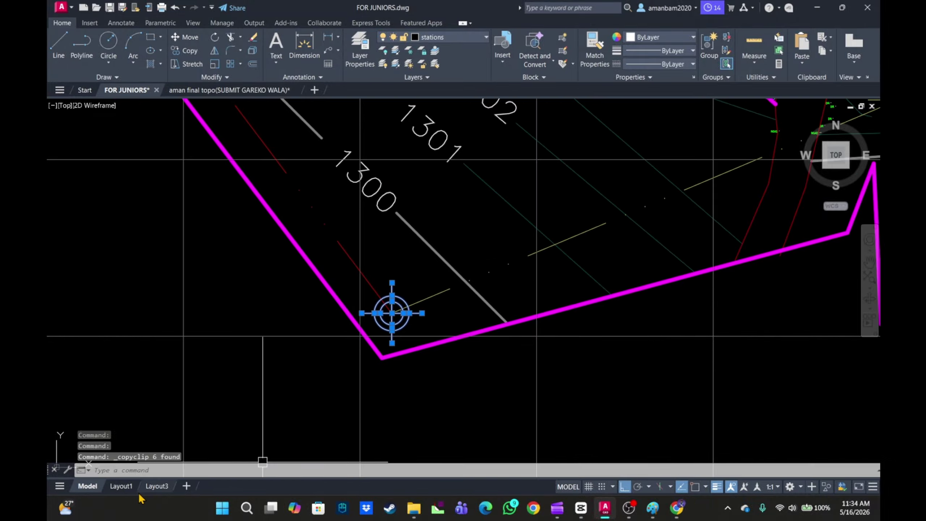
Switch to Layout3 and add the multiline text heading LEGENDS near the upper end of the empty title column
click(157, 486)
scroll(513, 272, down, 2)
scroll(522, 226, up, 4)
scroll(486, 252, up, 2)
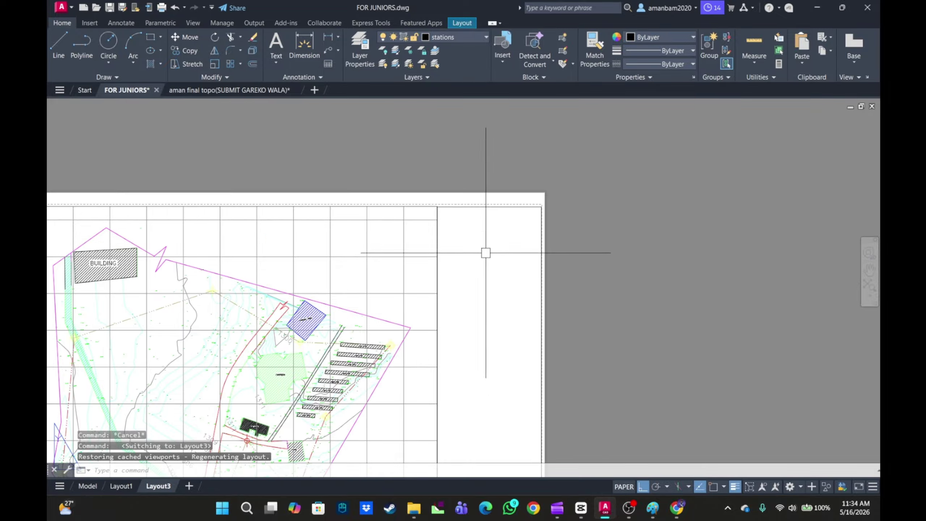
key(Return)
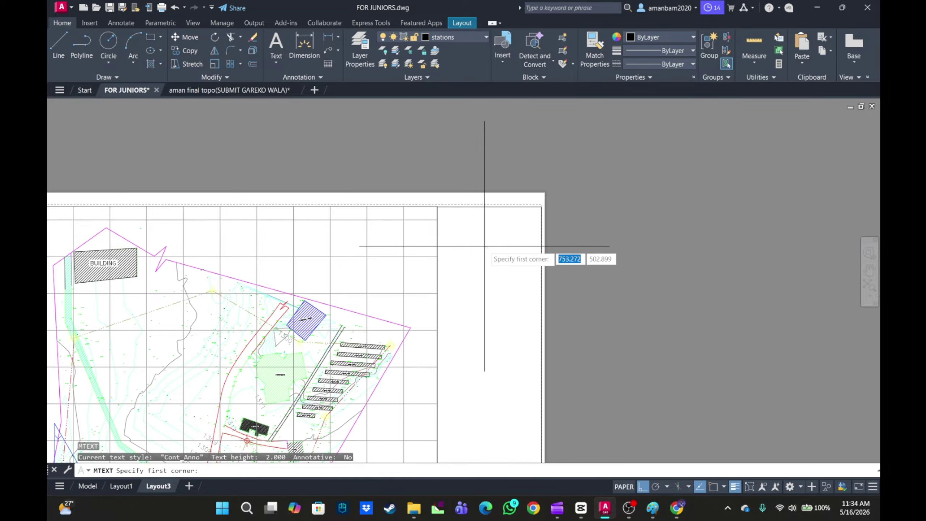
scroll(472, 248, up, 2)
click(462, 246)
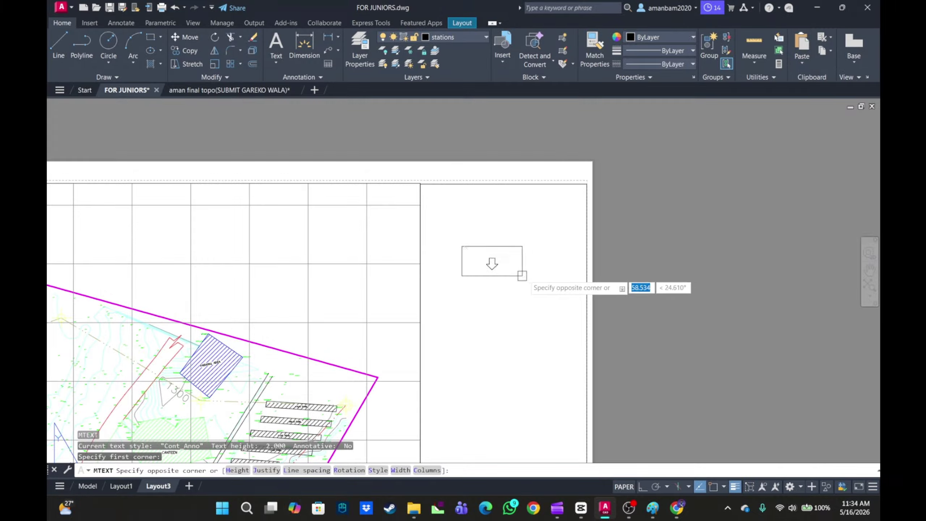
click(550, 275)
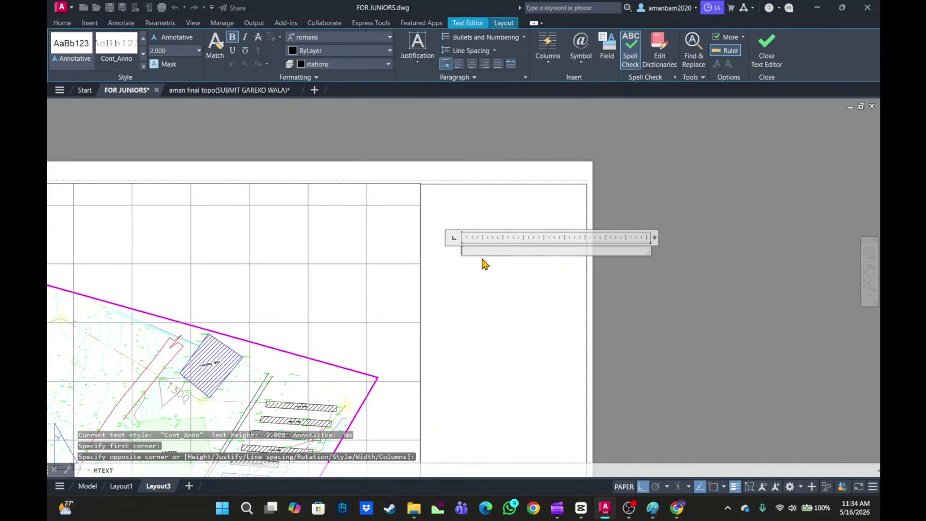
text(LEGENDS)
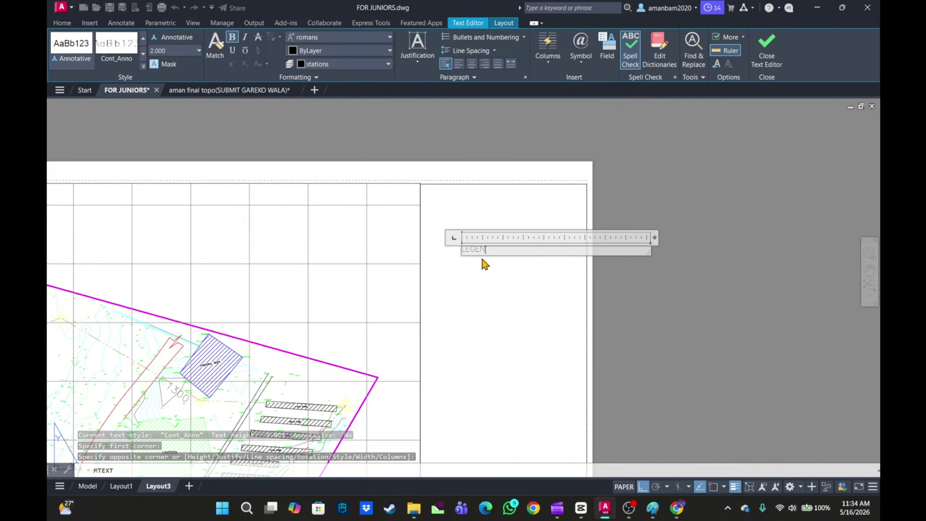
click(494, 260)
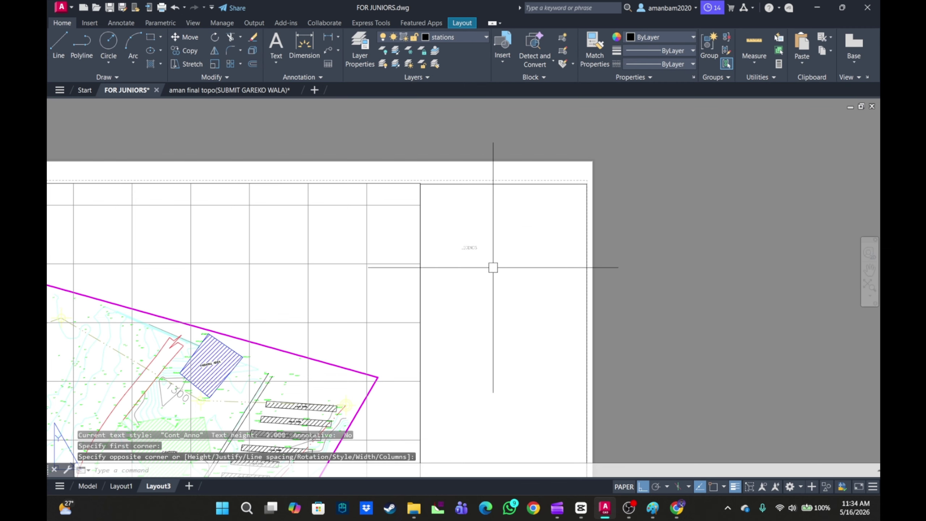
Change the LEGENDS heading's font to Sans Serif Collection and its text height to 6
scroll(492, 264, up, 3)
click(469, 237)
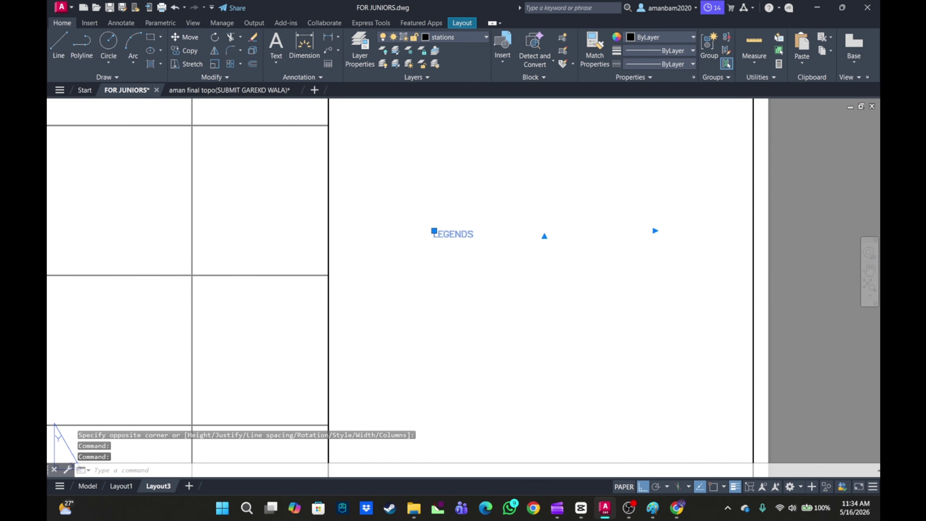
double_click(470, 236)
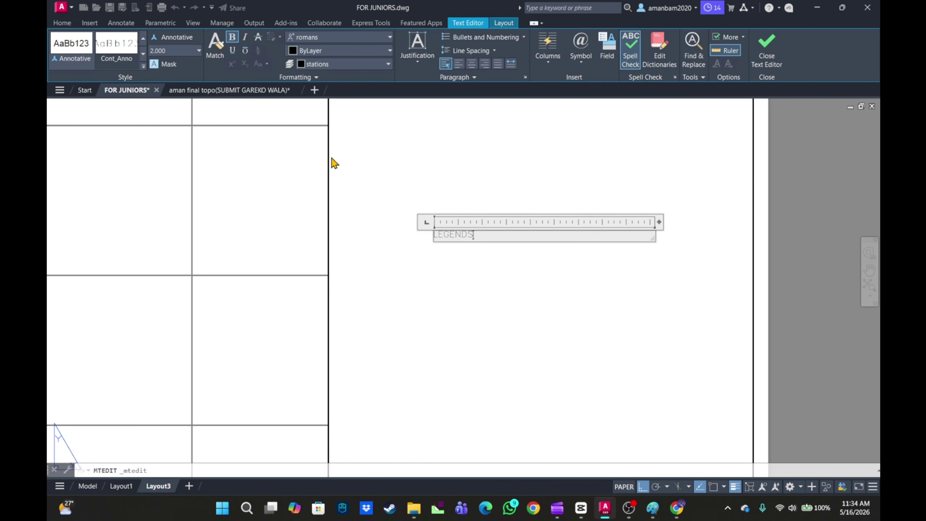
click(388, 38)
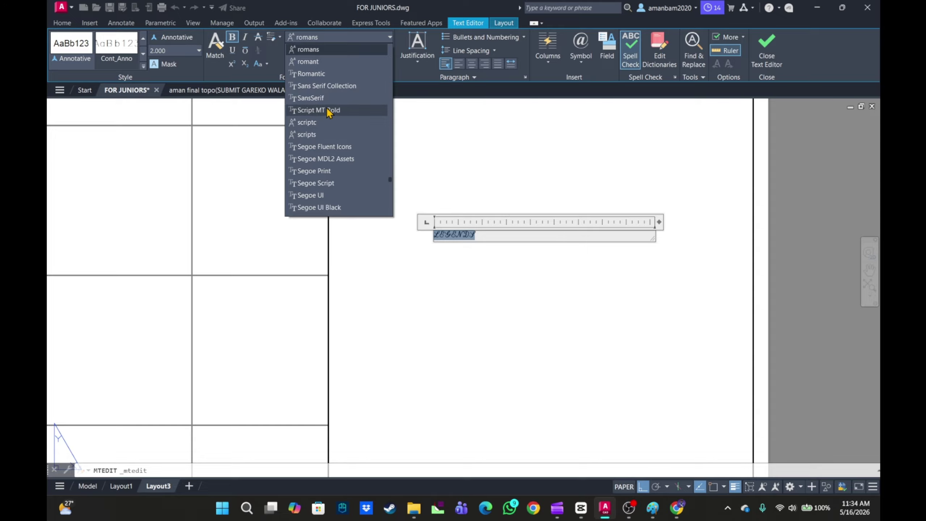
click(327, 90)
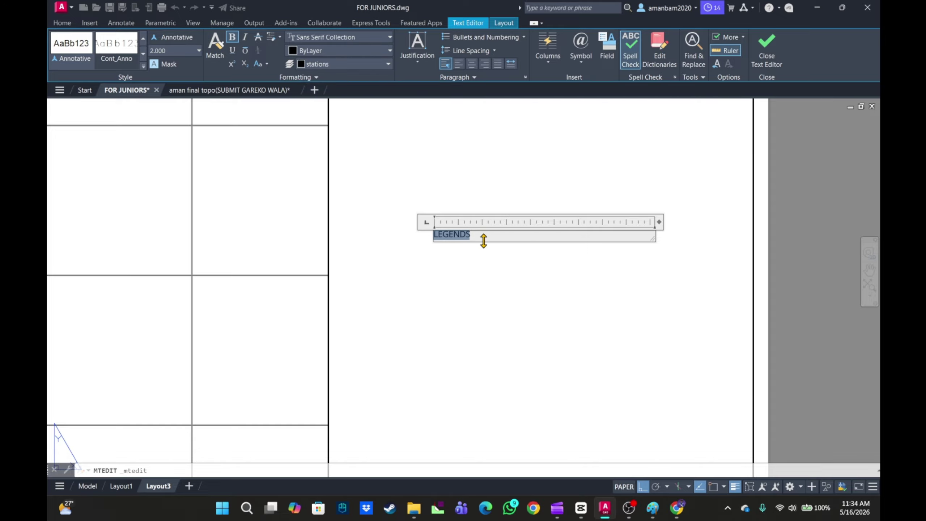
click(199, 51)
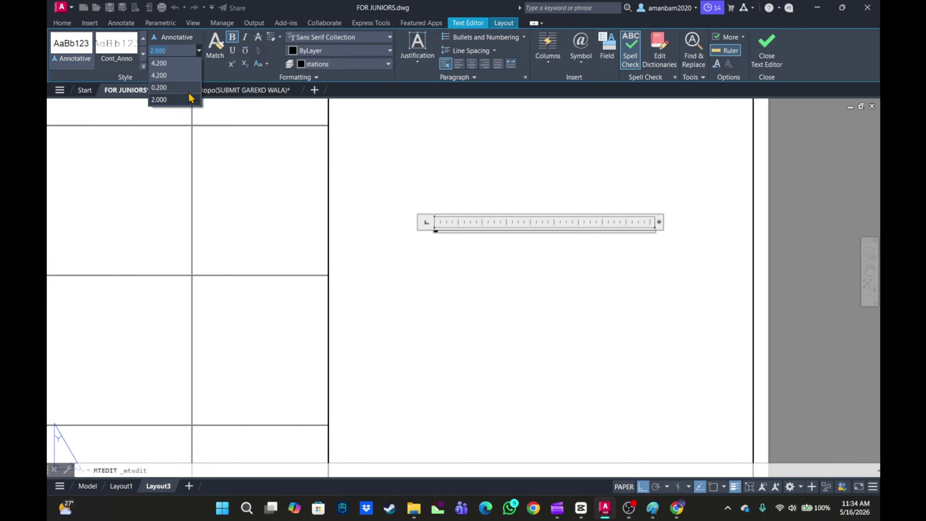
click(179, 63)
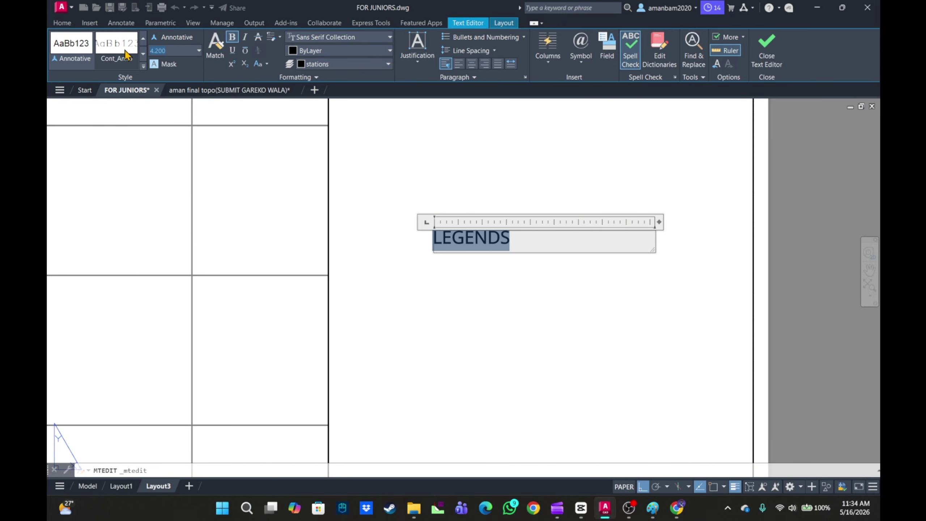
key(Return)
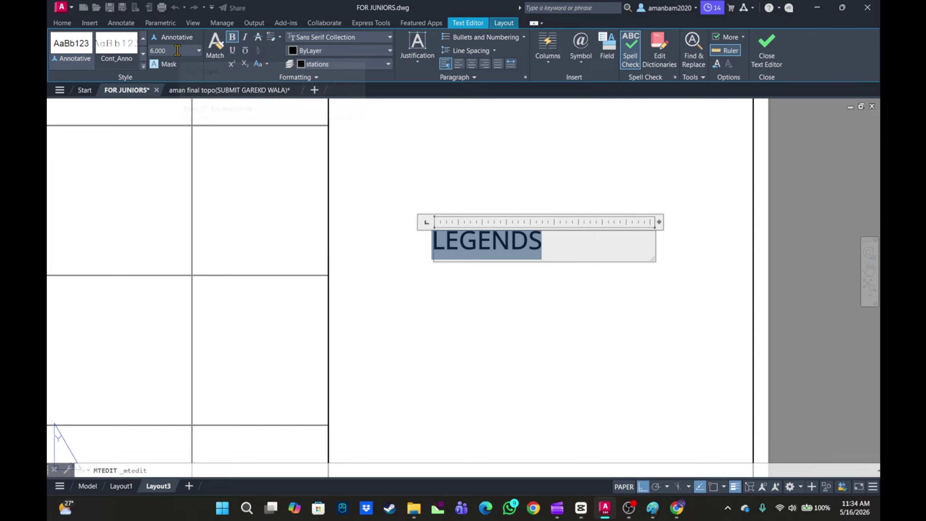
click(466, 316)
scroll(478, 297, down, 4)
middle_drag(478, 294, 485, 265)
scroll(488, 264, up, 2)
scroll(491, 269, down, 2)
scroll(483, 265, up, 2)
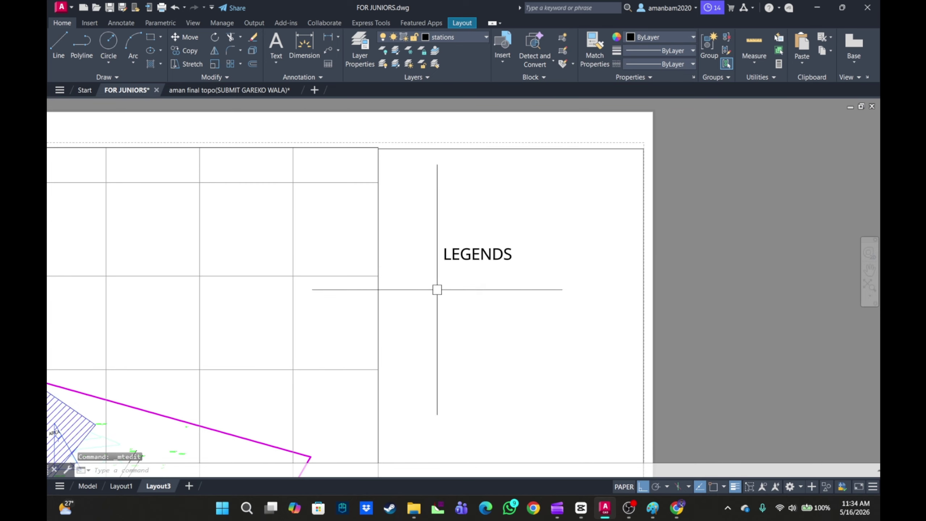
scroll(458, 251, down, 2)
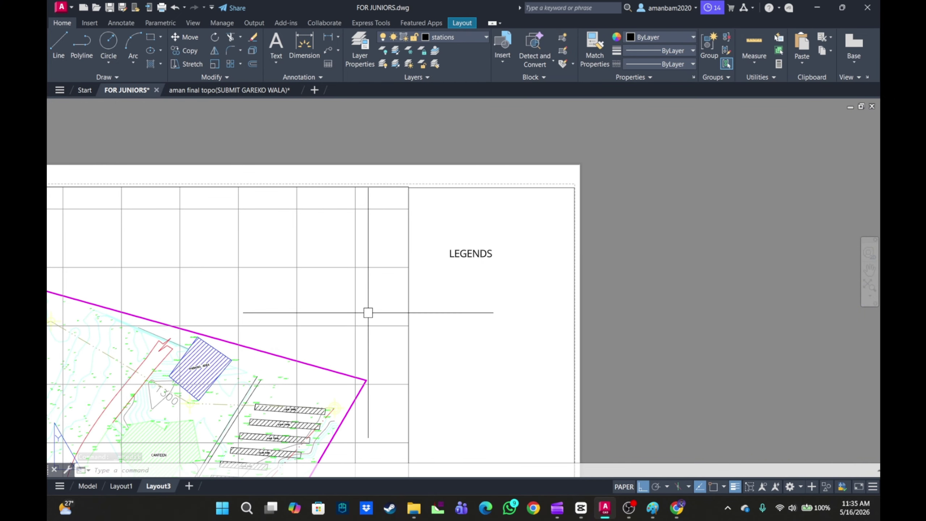
Draw a rectangle about 138 by 146 units in the title column, just below the LEGENDS heading
text(C)
key(Return)
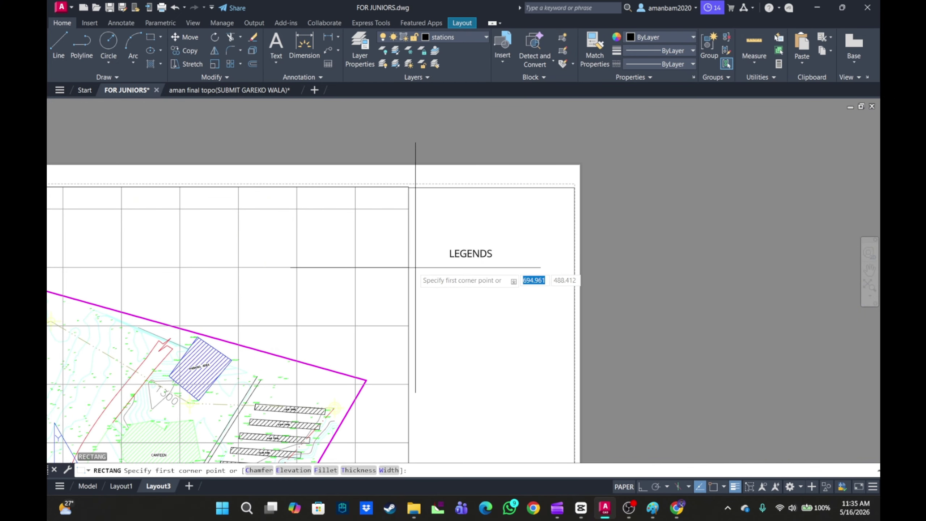
click(413, 267)
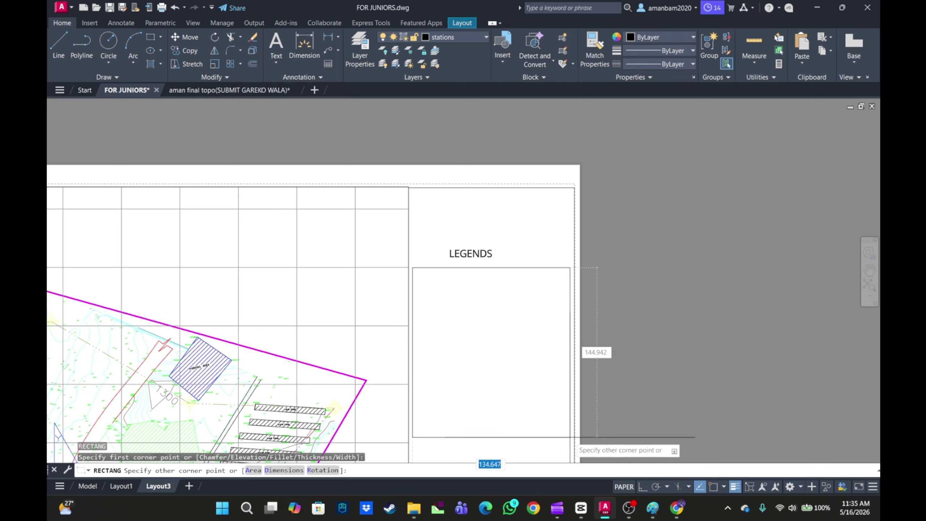
scroll(597, 437, up, 2)
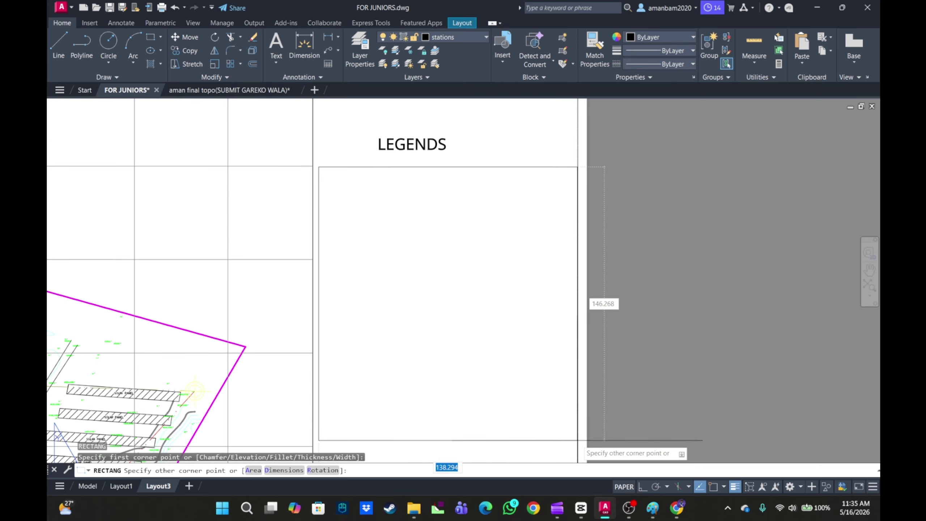
click(578, 440)
scroll(559, 407, down, 3)
scroll(482, 379, up, 3)
scroll(426, 355, down, 5)
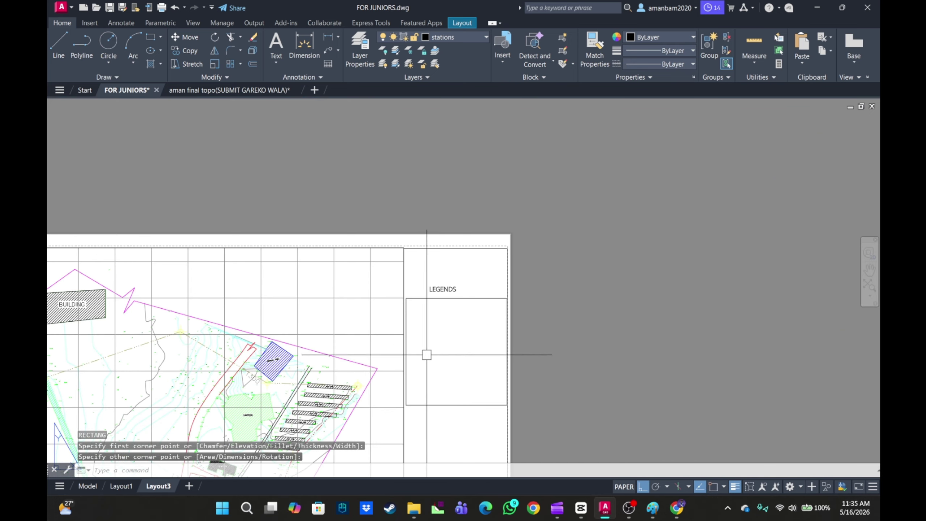
Stretch the legend rectangle's left edge outward to meet the left border of the title column
scroll(401, 336, up, 2)
click(393, 351)
scroll(397, 349, up, 2)
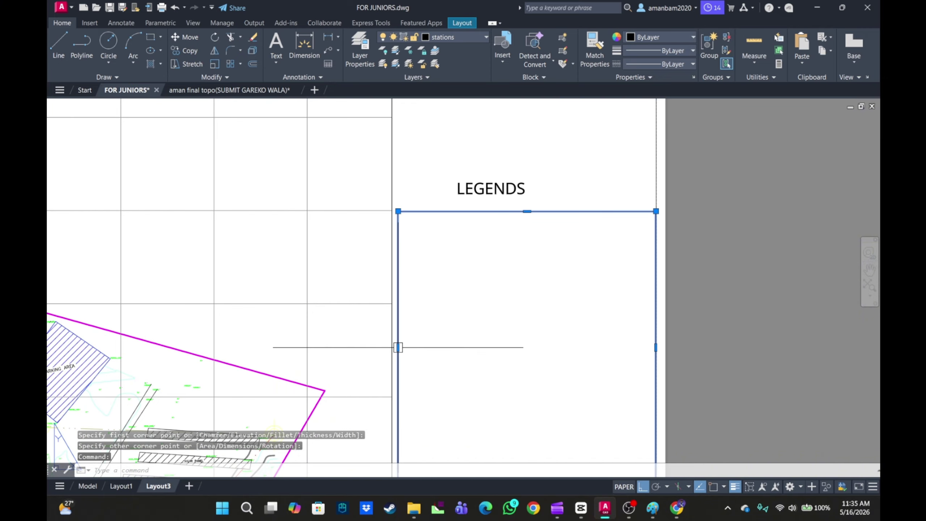
click(398, 348)
key(Escape)
scroll(427, 325, down, 3)
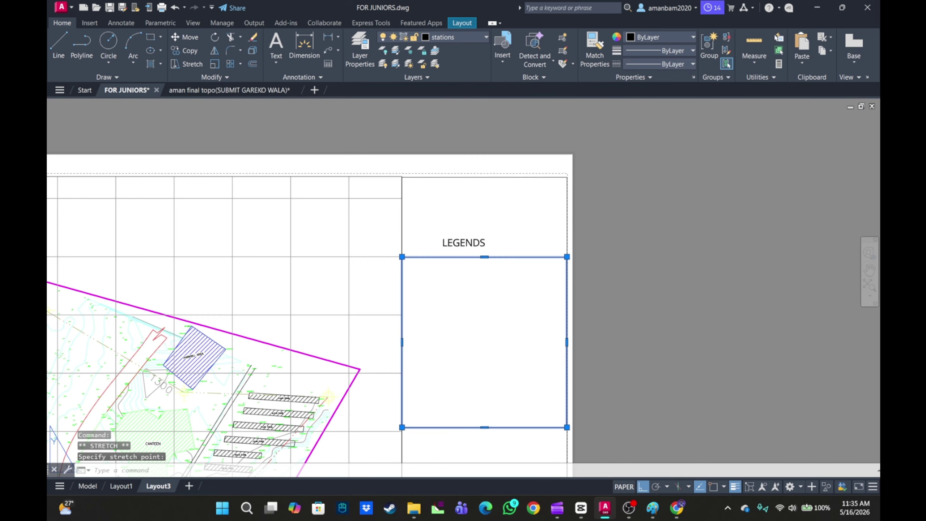
key(Escape)
Draw a horizontal line about 141 units long across the legend rectangle, just below its upper edge, to form a header row
scroll(446, 291, up, 2)
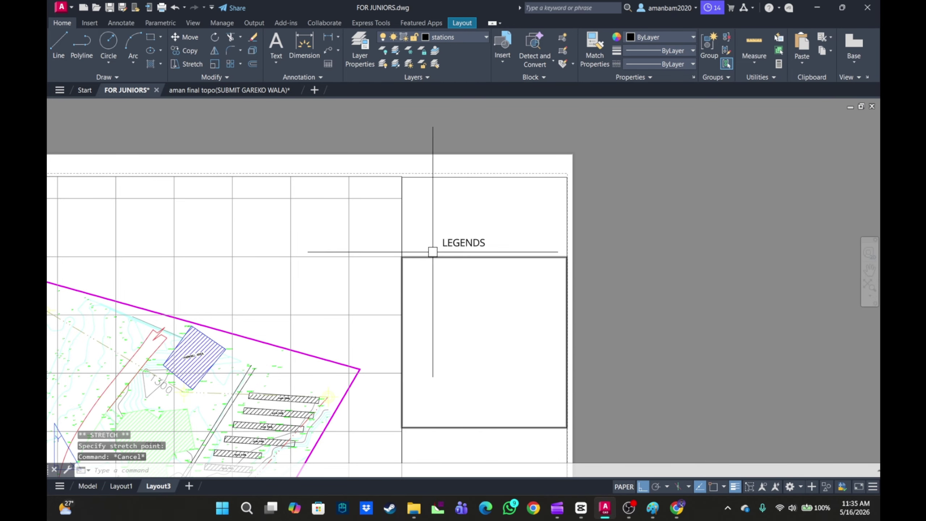
key(Return)
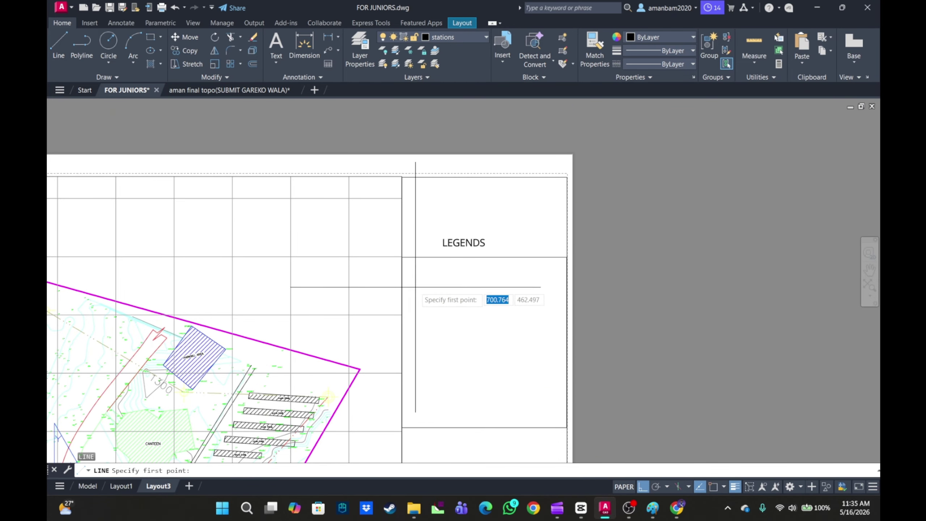
click(404, 271)
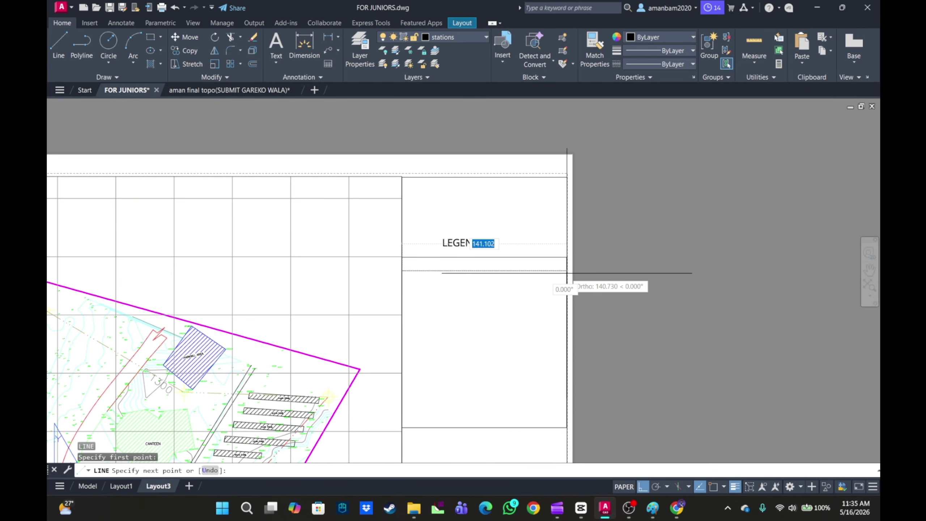
click(567, 271)
key(Escape)
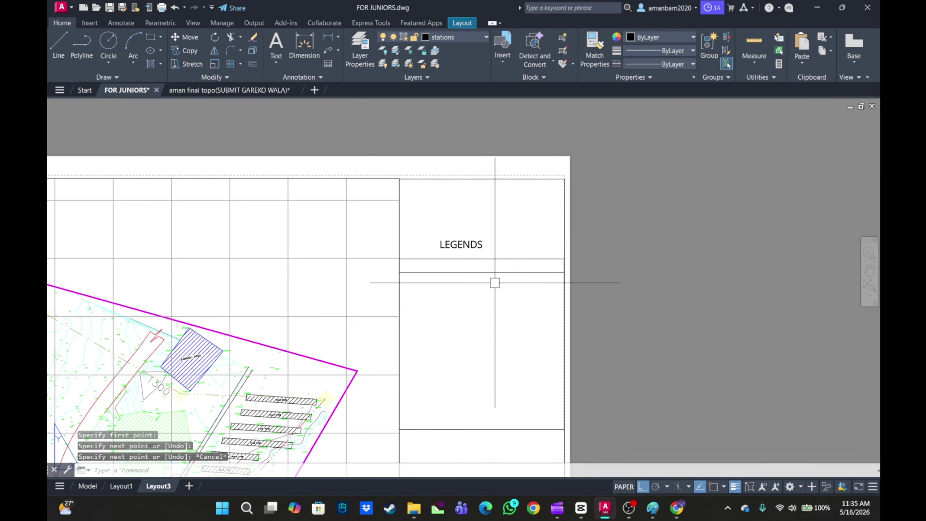
Draw a vertical line from the midpoint of the legend rectangle's upper edge to its lower edge, splitting it into two columns
key(Return)
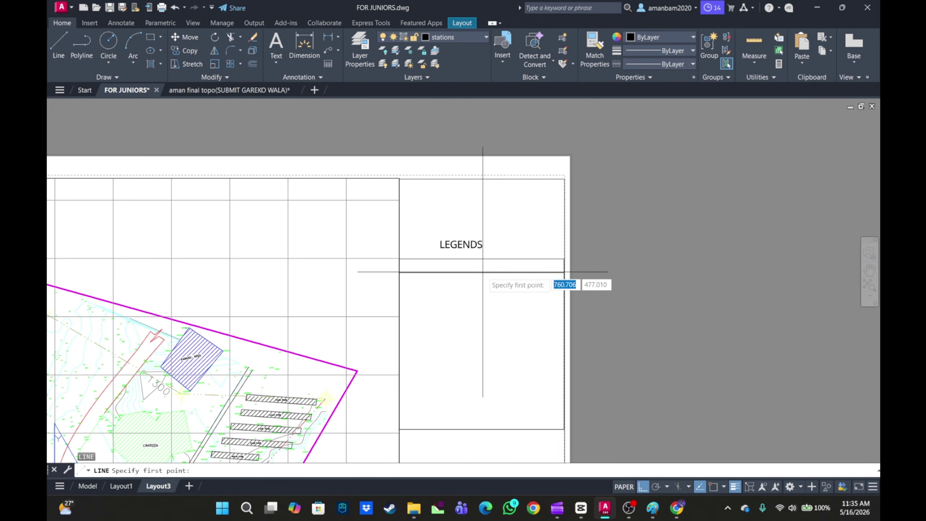
click(455, 259)
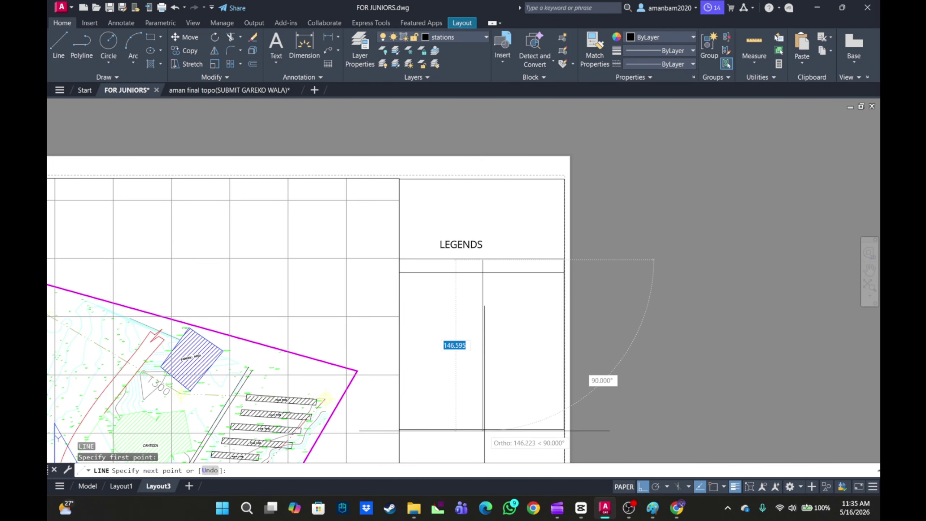
key(Escape)
scroll(498, 378, down, 2)
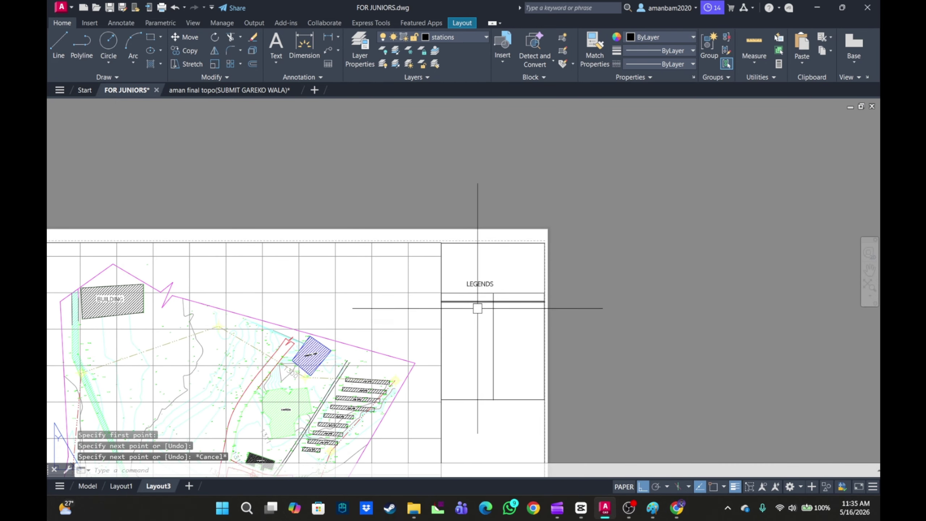
Paste the copied survey station symbol into the first column of the legend table, just below the header row
scroll(475, 292, up, 4)
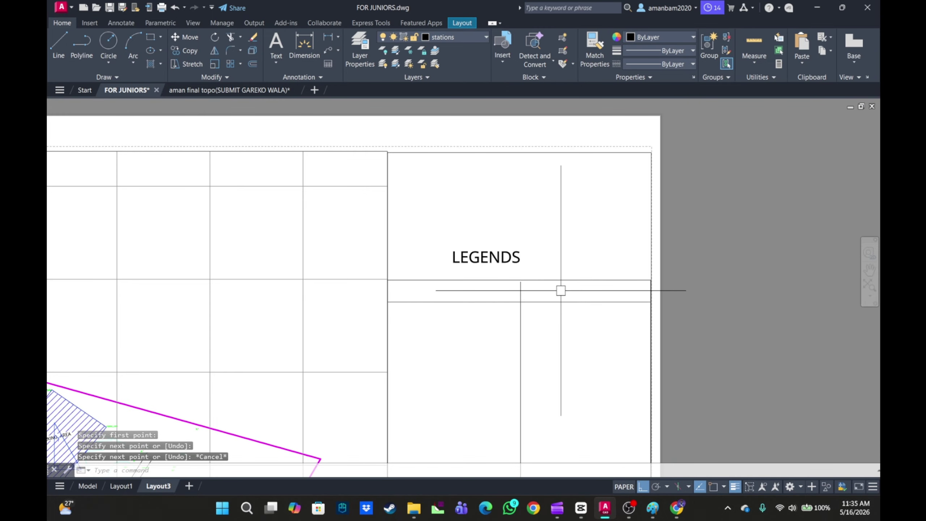
scroll(561, 291, down, 2)
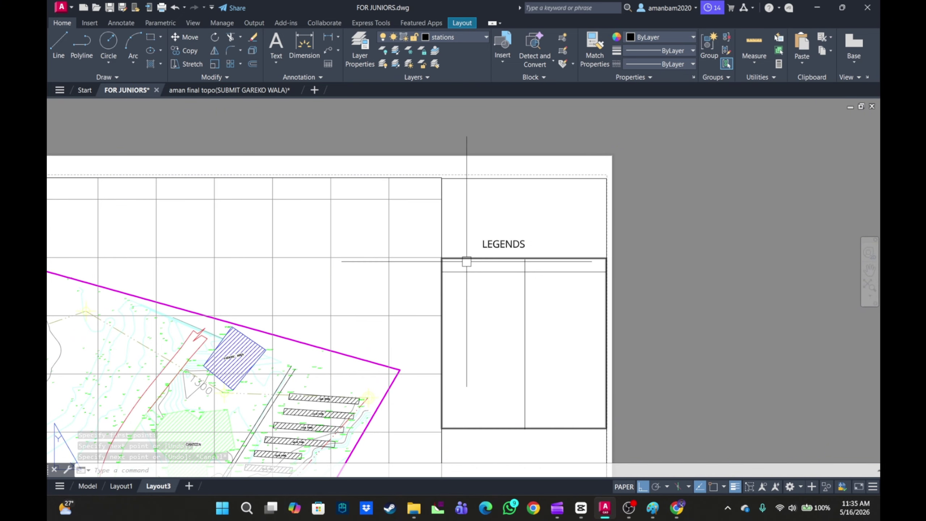
scroll(476, 268, up, 2)
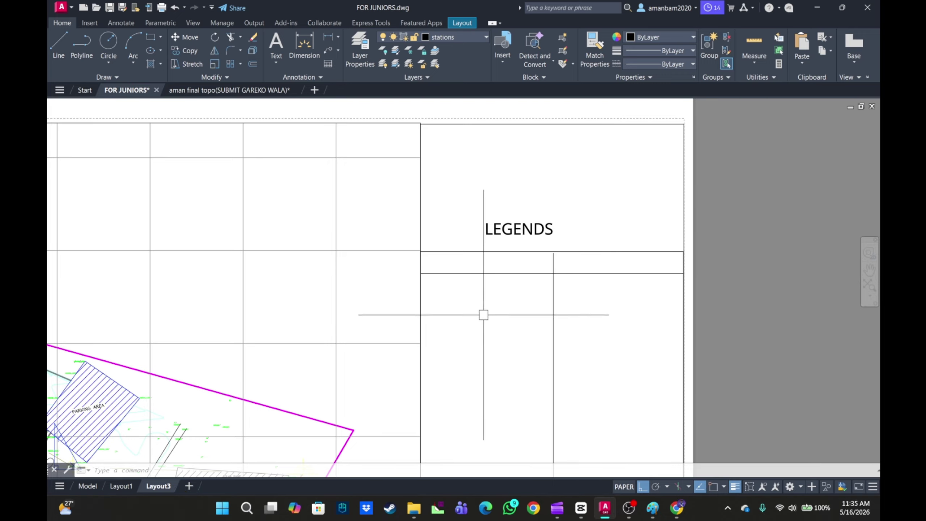
scroll(405, 238, down, 2)
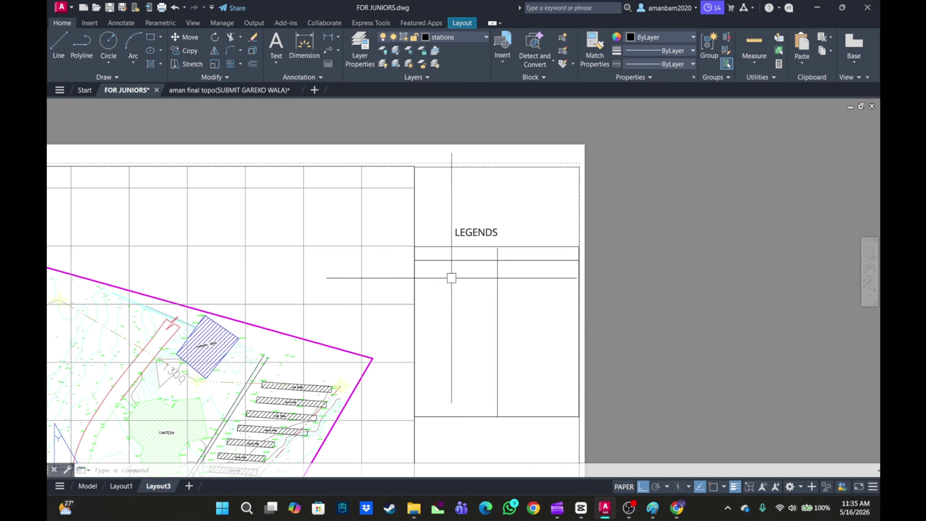
key(ctrl+v)
scroll(454, 271, up, 3)
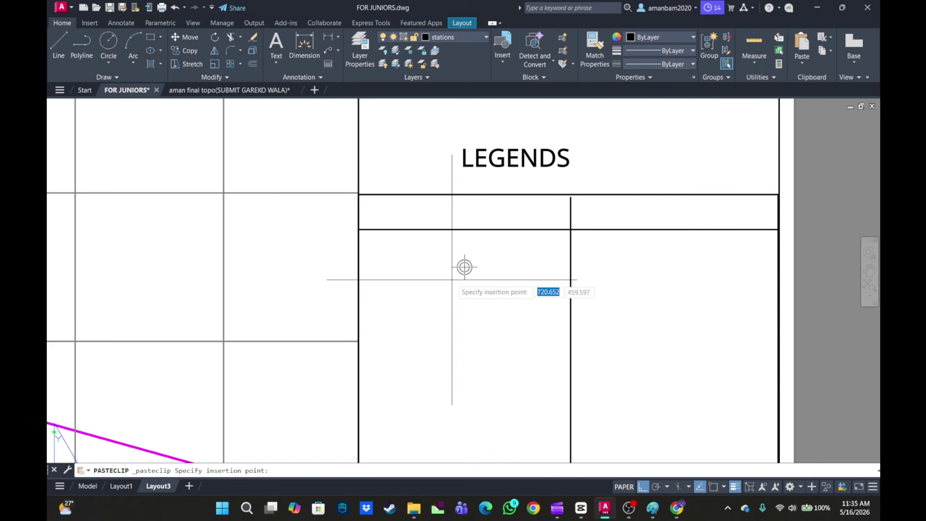
click(449, 258)
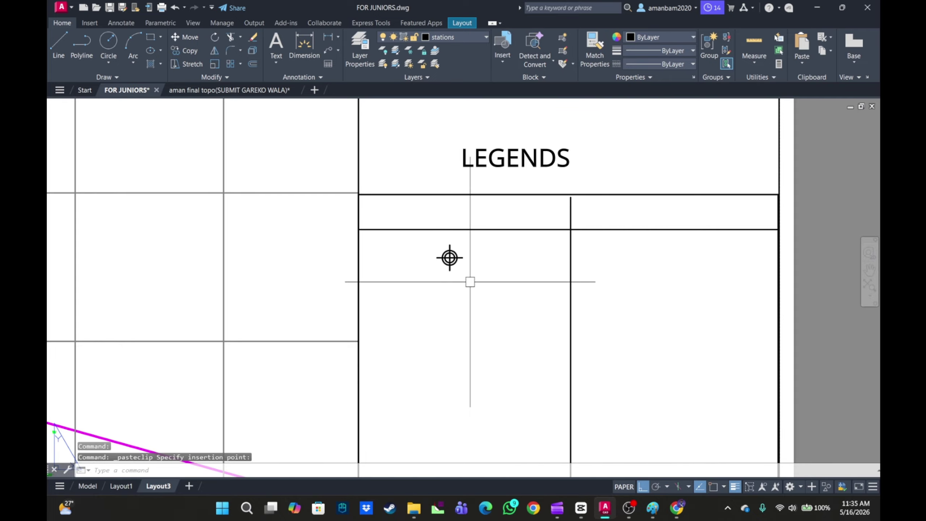
middle_drag(449, 257, 453, 271)
scroll(453, 270, down, 3)
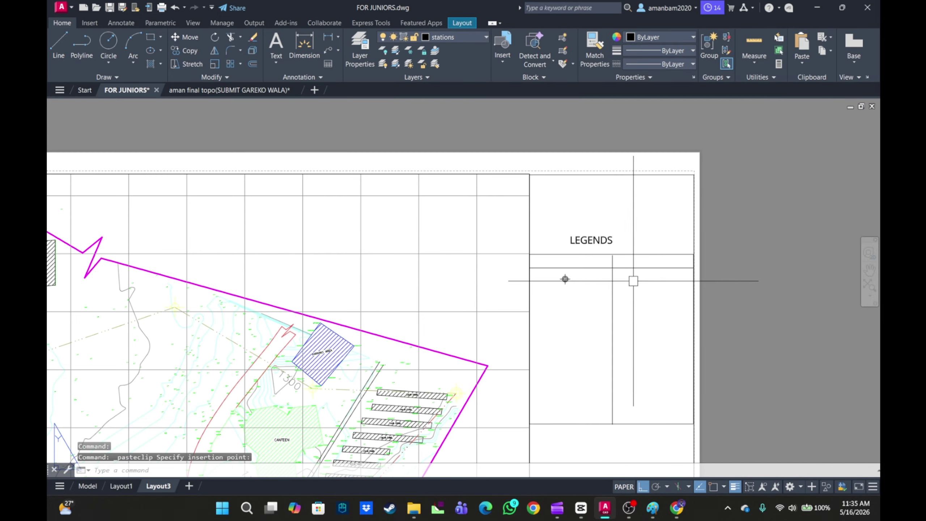
middle_drag(638, 285, 619, 273)
scroll(619, 273, up, 2)
scroll(618, 263, down, 2)
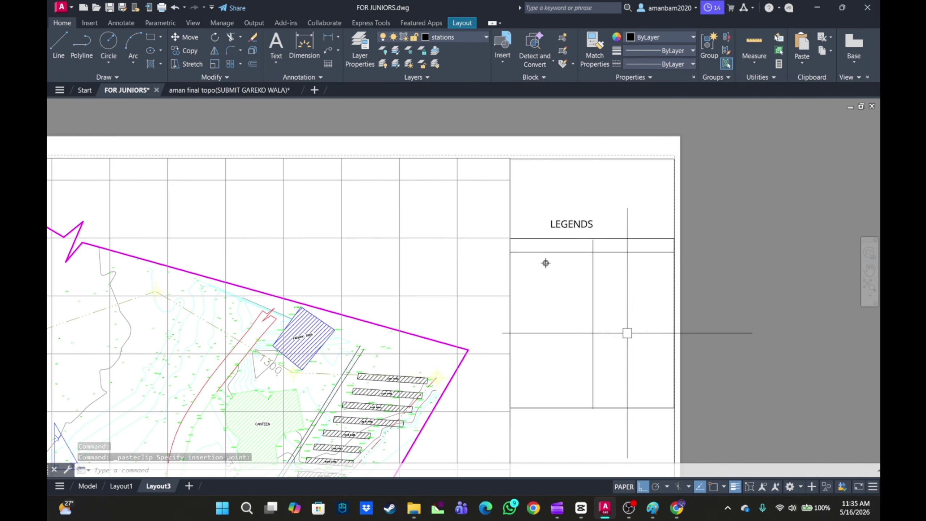
Open the A1-Template layout of the aman final topo drawing and return it to paper space
scroll(552, 231, down, 4)
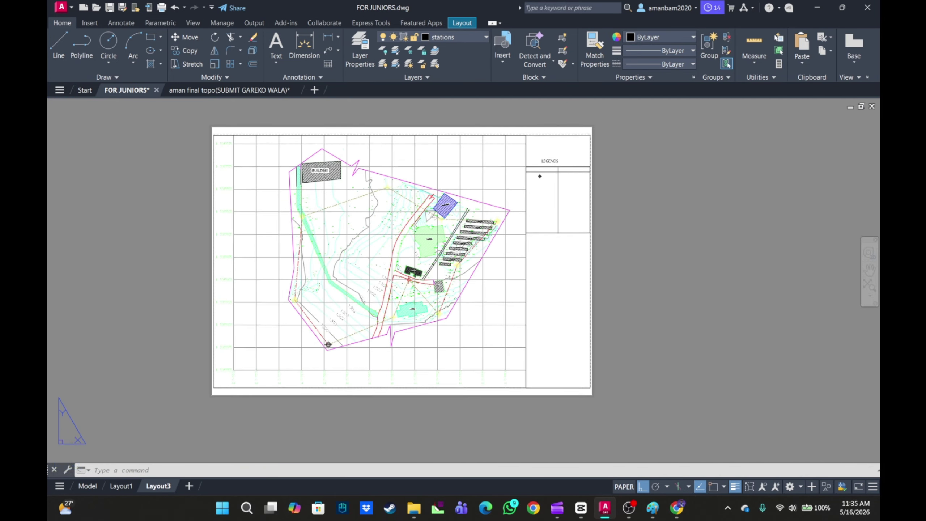
middle_drag(406, 408, 416, 378)
click(221, 91)
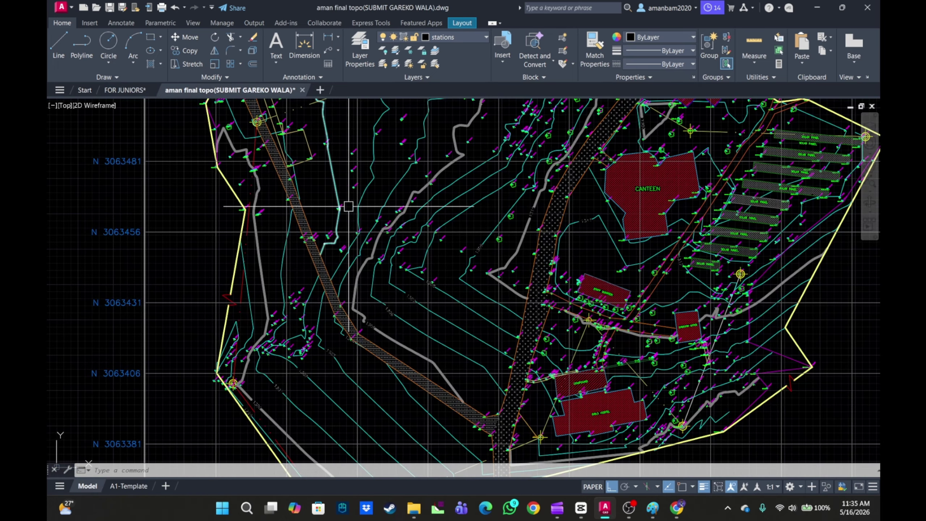
scroll(429, 277, down, 4)
click(128, 486)
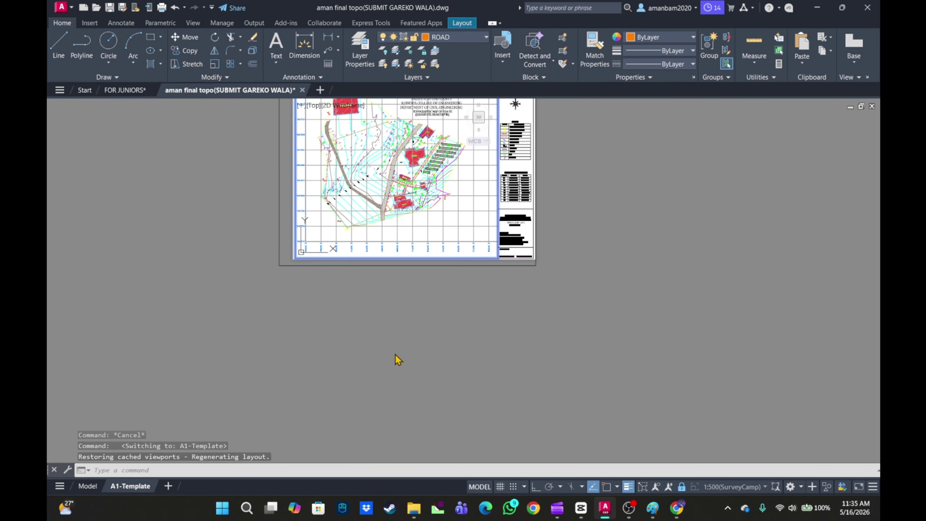
scroll(390, 358, up, 6)
scroll(429, 393, down, 6)
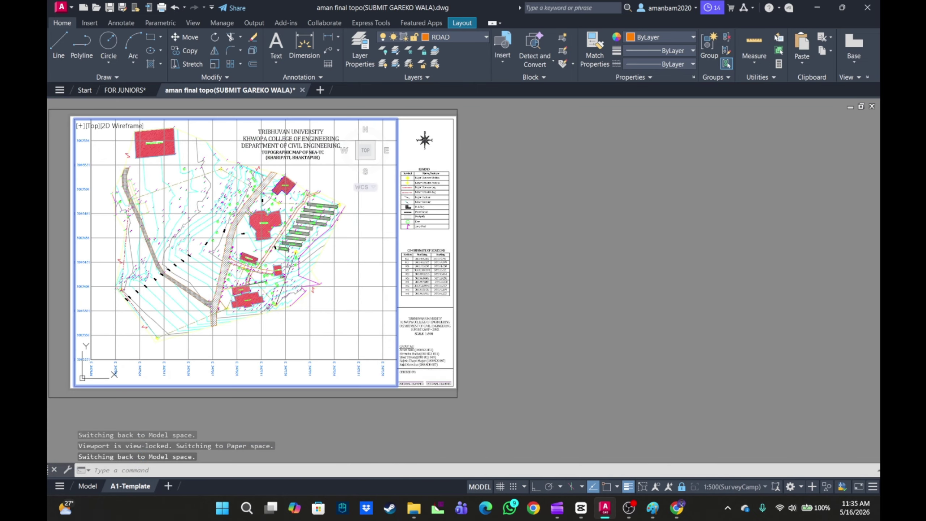
key(space)
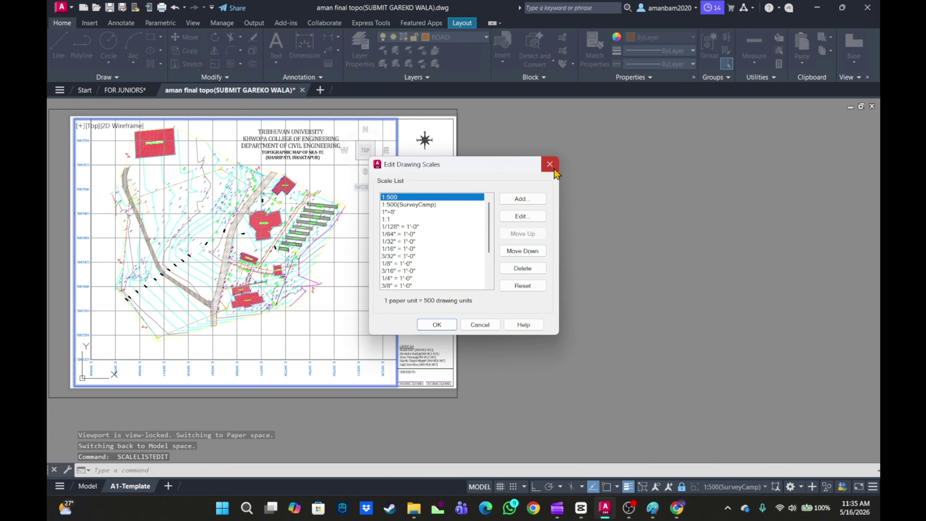
click(553, 167)
double_click(496, 389)
key(Escape)
Copy the title column contents, including the north arrow, legend, station coordinate table and title block
scroll(452, 381, up, 8)
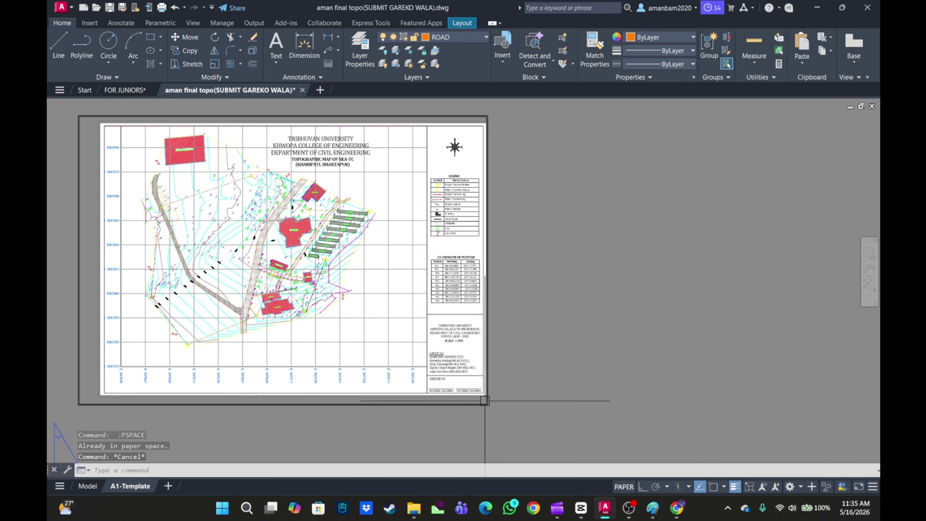
scroll(469, 370, up, 2)
click(525, 395)
scroll(525, 392, down, 10)
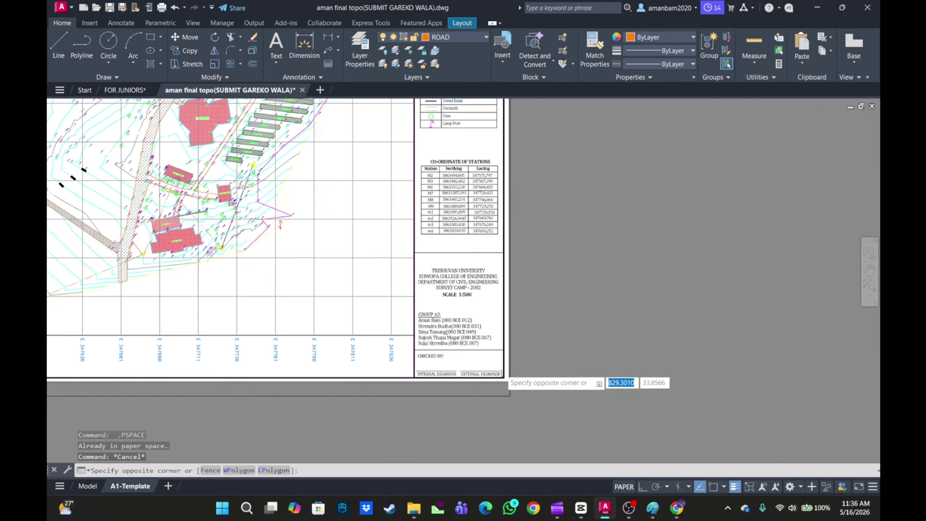
scroll(508, 448, up, 5)
click(485, 317)
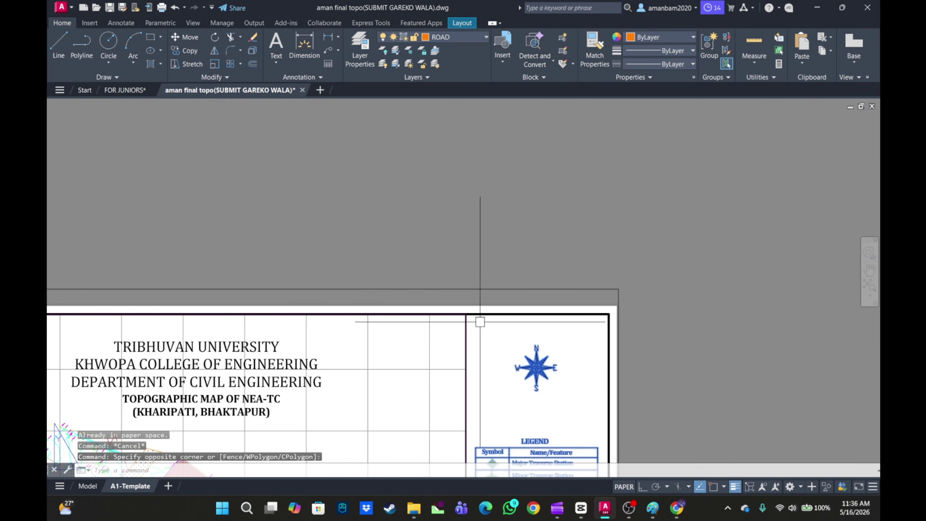
scroll(480, 321, down, 3)
middle_drag(488, 289, 471, 241)
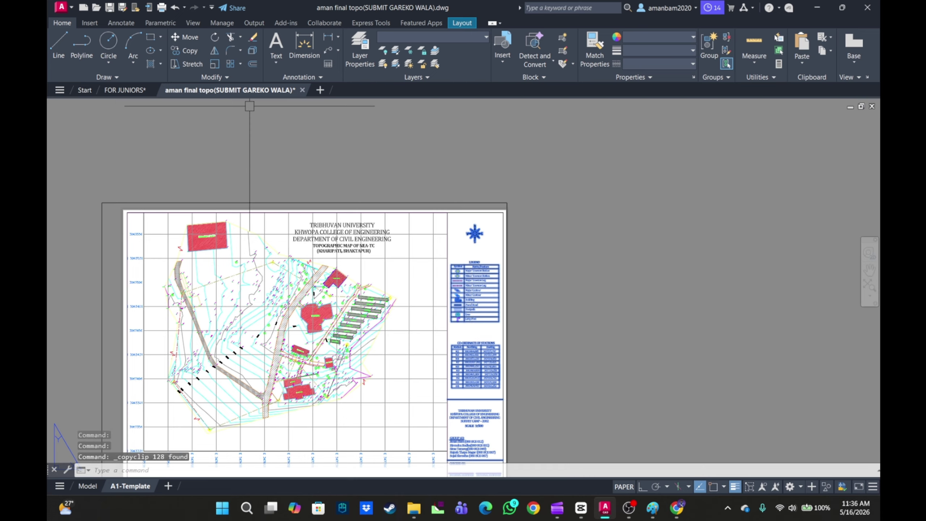
key(ctrl+c)
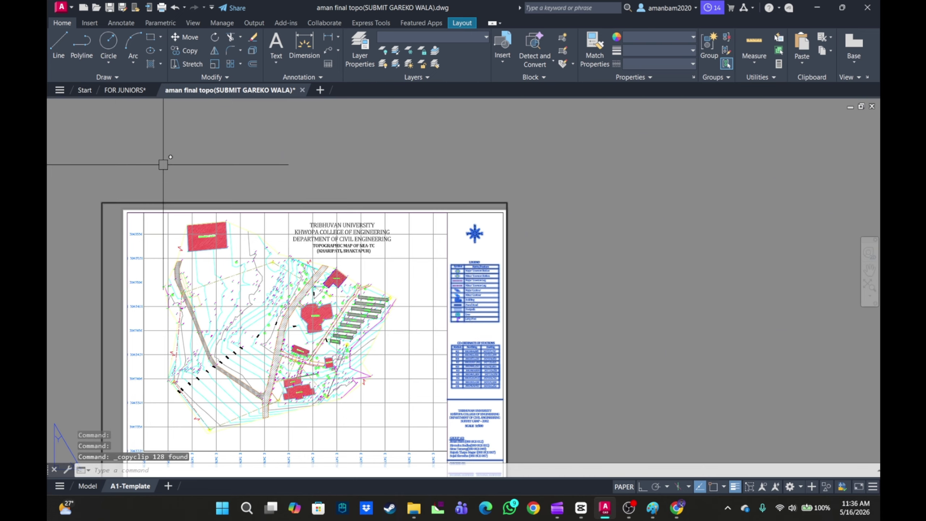
Return to the FOR JUNIORS drawing and erase the LEGENDS heading, the legend table lines and the station symbol
click(166, 160)
click(142, 105)
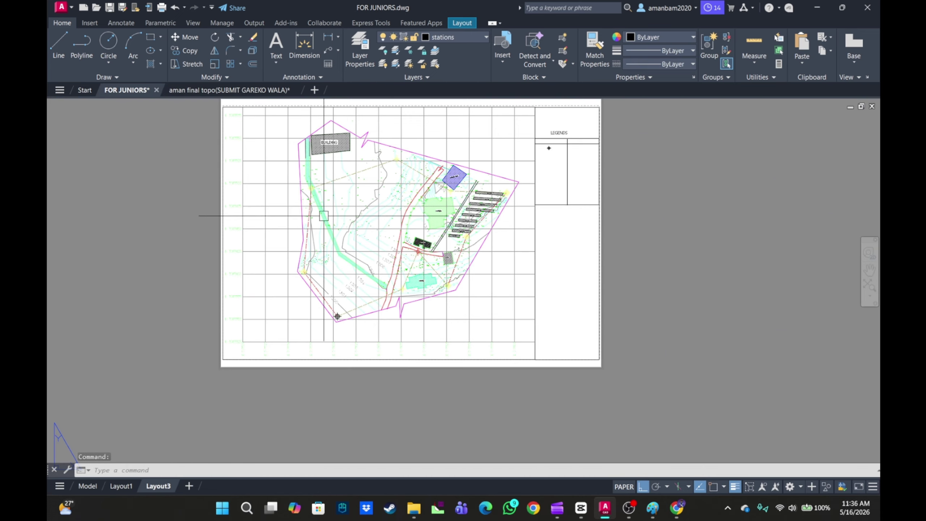
scroll(523, 261, up, 3)
click(523, 261)
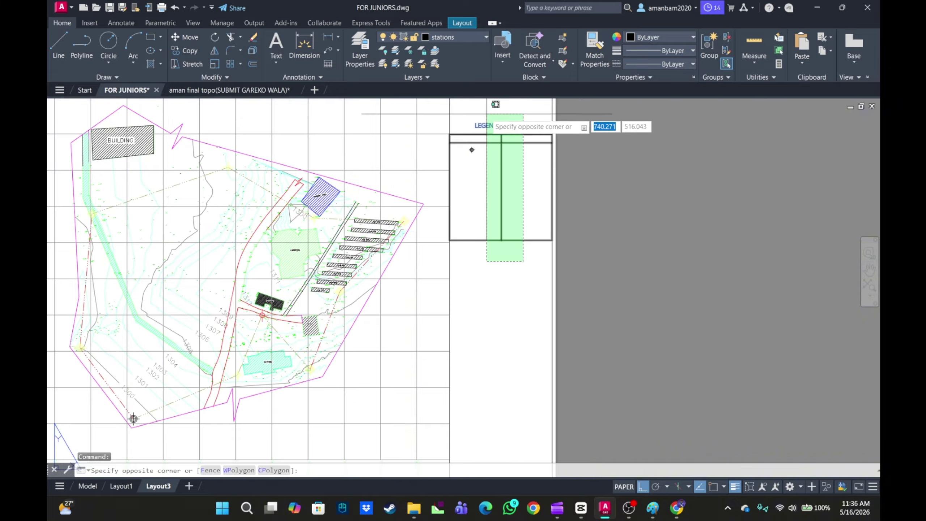
click(471, 113)
middle_drag(511, 141, 493, 229)
key(Delete)
Paste the copied title column contents into the empty title column of Layout3, aligned within its borders
scroll(489, 255, down, 5)
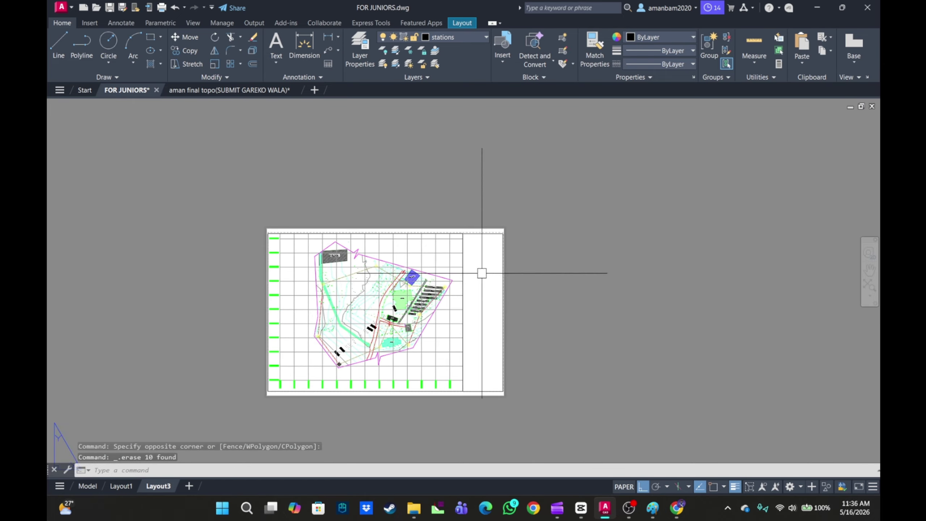
key(ctrl+v)
scroll(463, 356, up, 4)
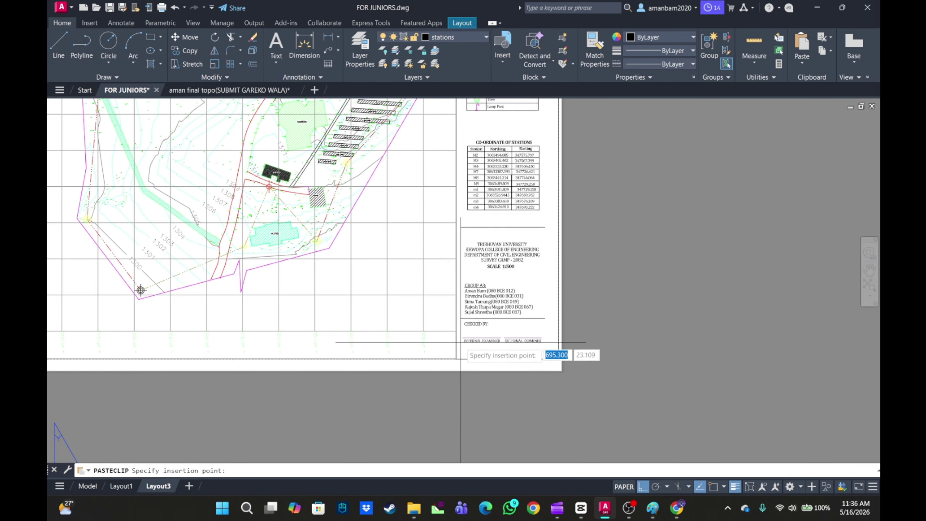
click(459, 354)
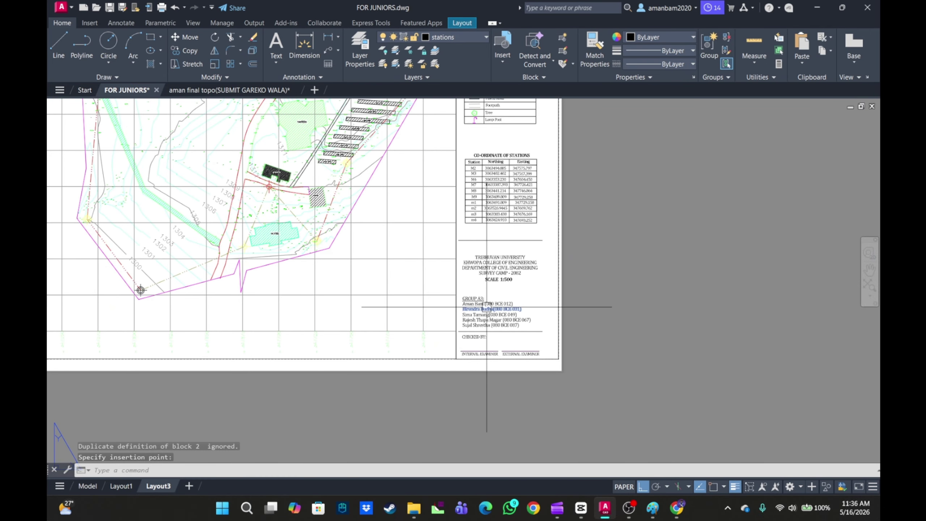
middle_drag(488, 308, 480, 440)
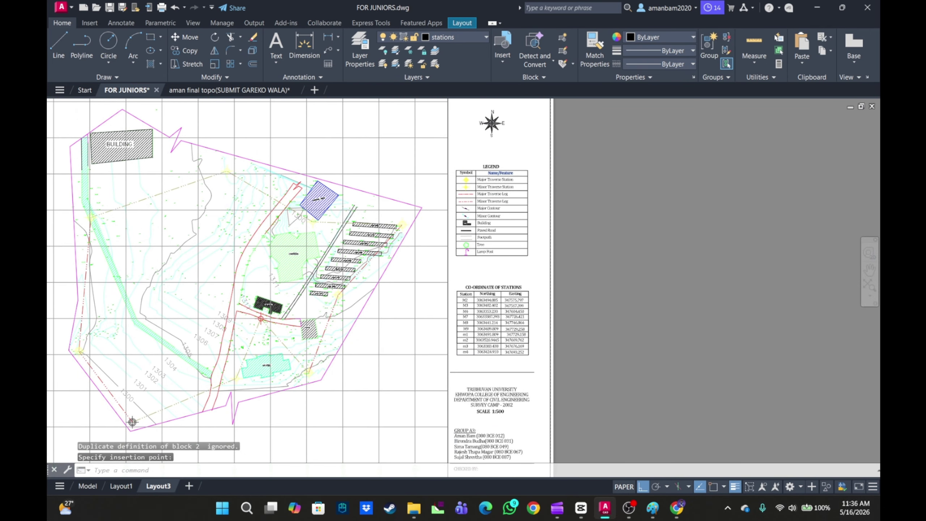
Try erasing the Major Traverse Station symbol from the pasted legend and undo the deletion
scroll(466, 180, up, 6)
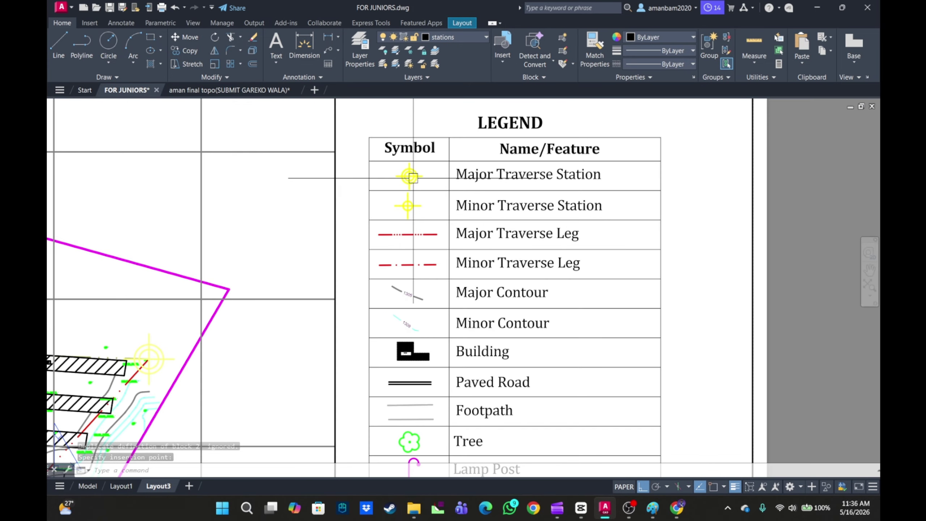
scroll(414, 178, up, 2)
key(Delete)
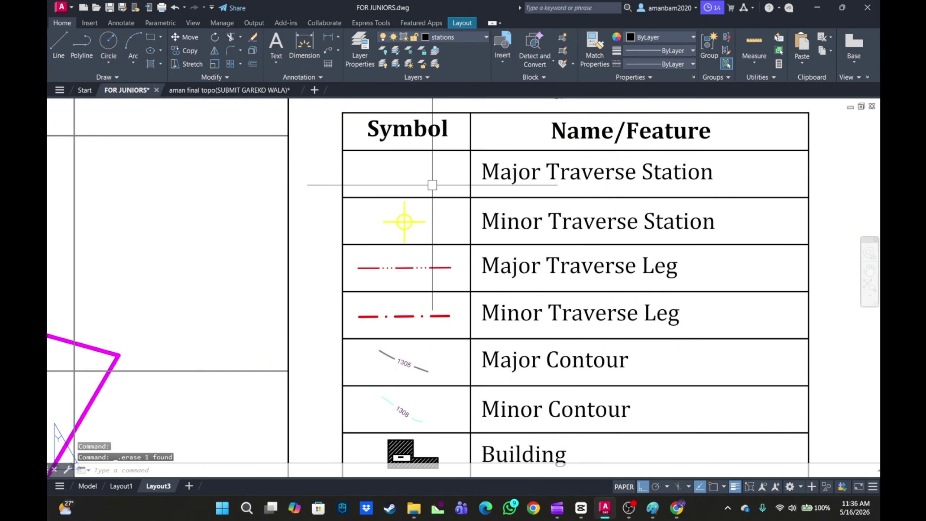
key(ctrl+z)
Examine the pasted legend's symbol rows down to Lamp Post, including the two lines of the Footpath symbol
scroll(432, 184, down, 4)
scroll(300, 271, up, 4)
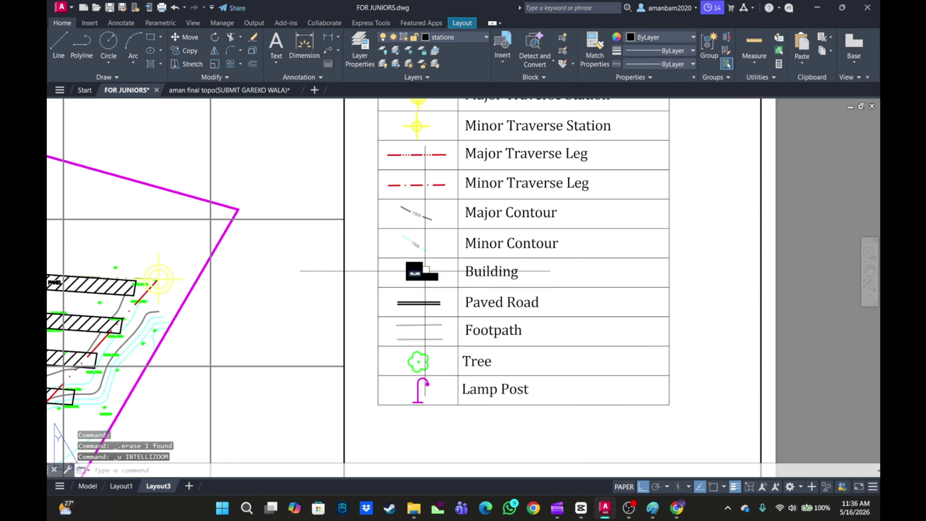
scroll(430, 266, up, 3)
scroll(438, 247, down, 1)
scroll(443, 267, up, 1)
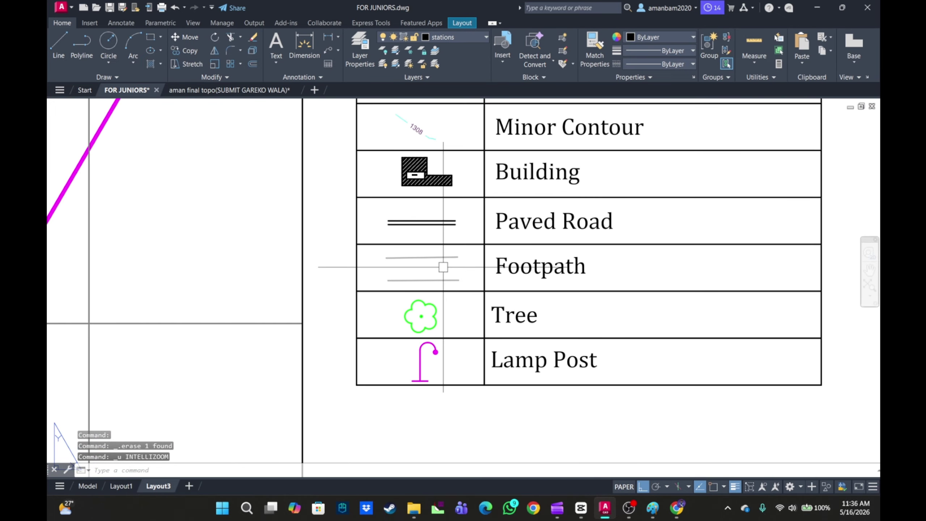
scroll(435, 253, down, 2)
scroll(443, 258, up, 2)
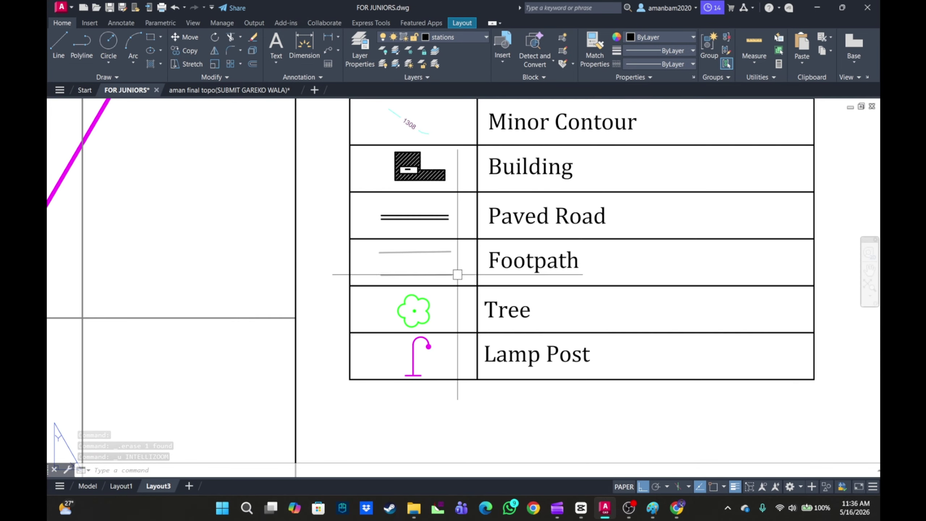
scroll(458, 274, up, 2)
click(400, 229)
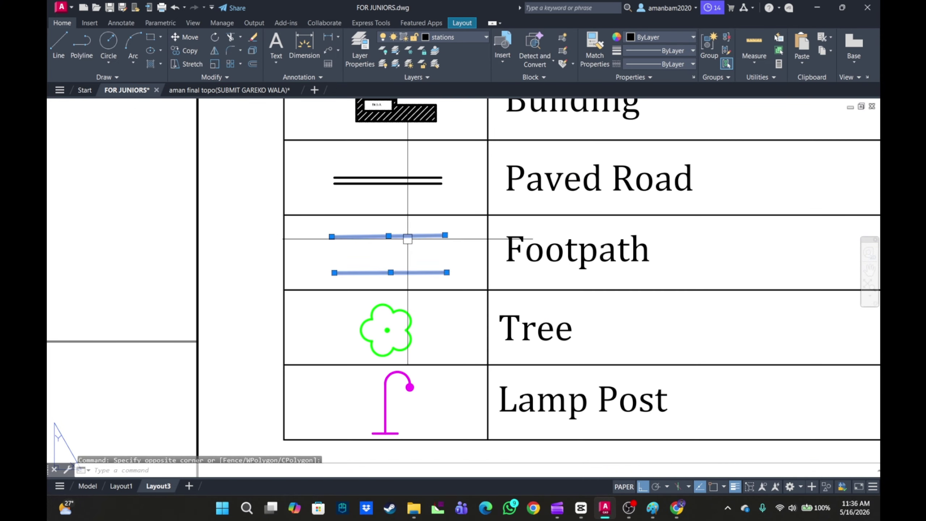
scroll(428, 272, down, 2)
middle_drag(420, 270, 614, 255)
middle_drag(677, 232, 590, 242)
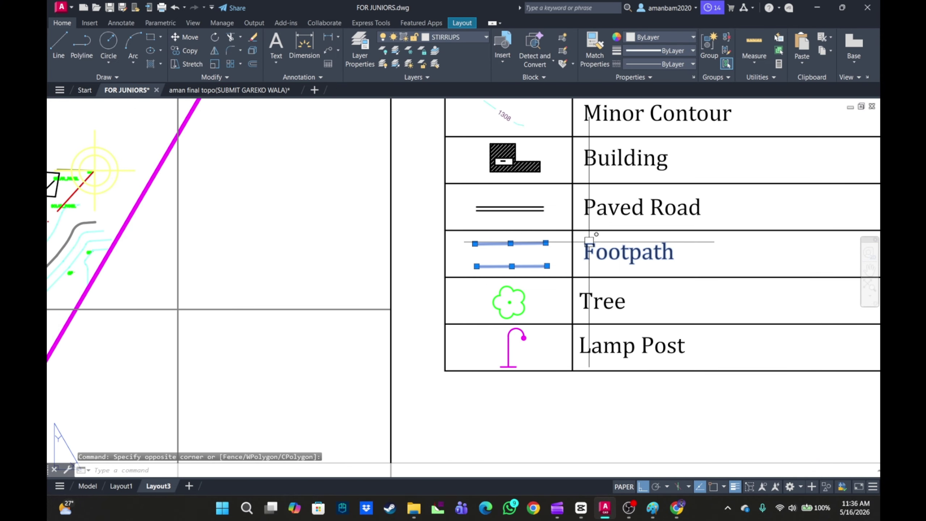
scroll(587, 251, down, 2)
middle_drag(586, 304, 542, 256)
scroll(541, 256, down, 4)
key(Escape)
scroll(544, 345, up, 4)
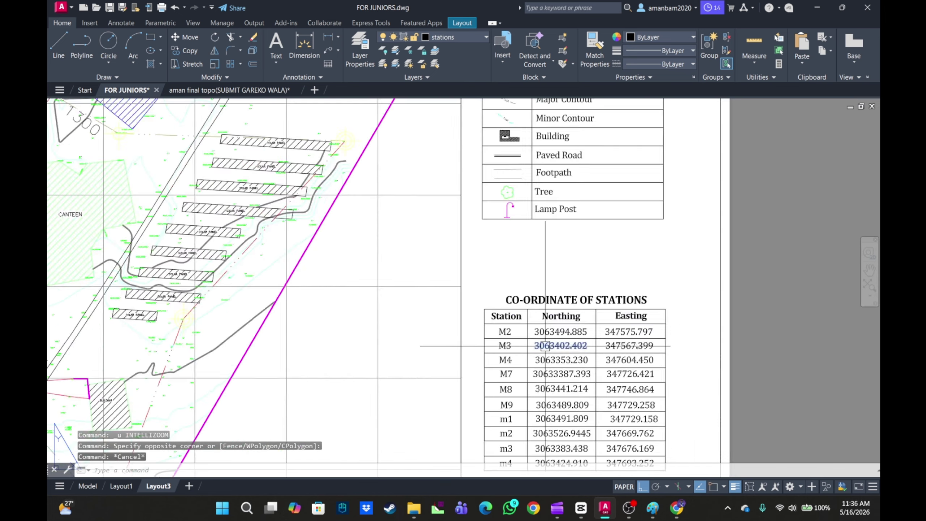
Change the first station label in the CO-ORDINATE OF STATIONS table to M1
middle_drag(531, 310, 508, 192)
middle_drag(471, 223, 460, 268)
scroll(460, 267, up, 2)
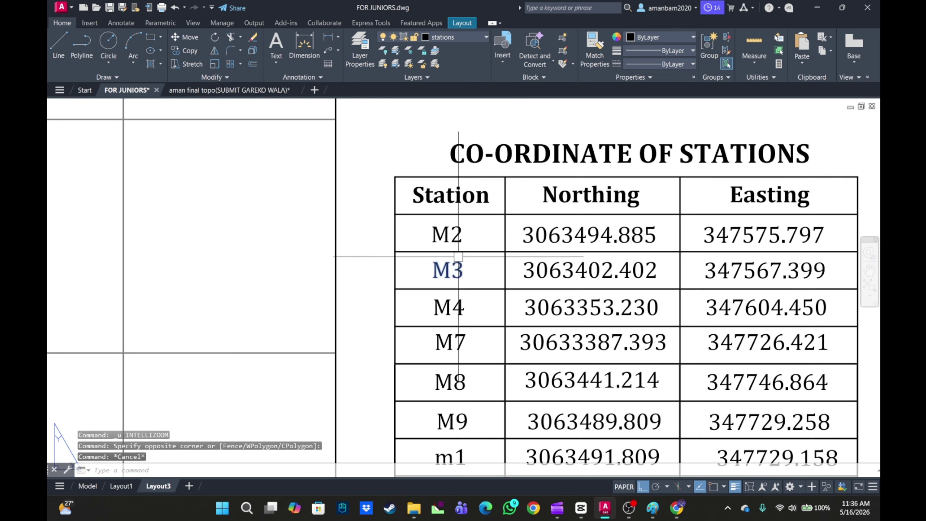
scroll(465, 247, down, 2)
double_click(454, 237)
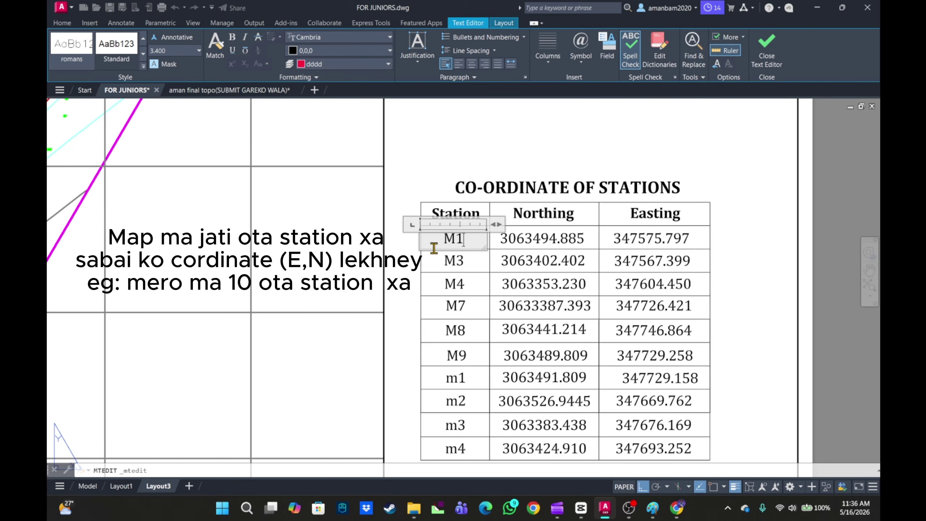
click(487, 280)
Set the Northing of station M1 in the CO-ORDINATE OF STATIONS table to 73878766
click(543, 238)
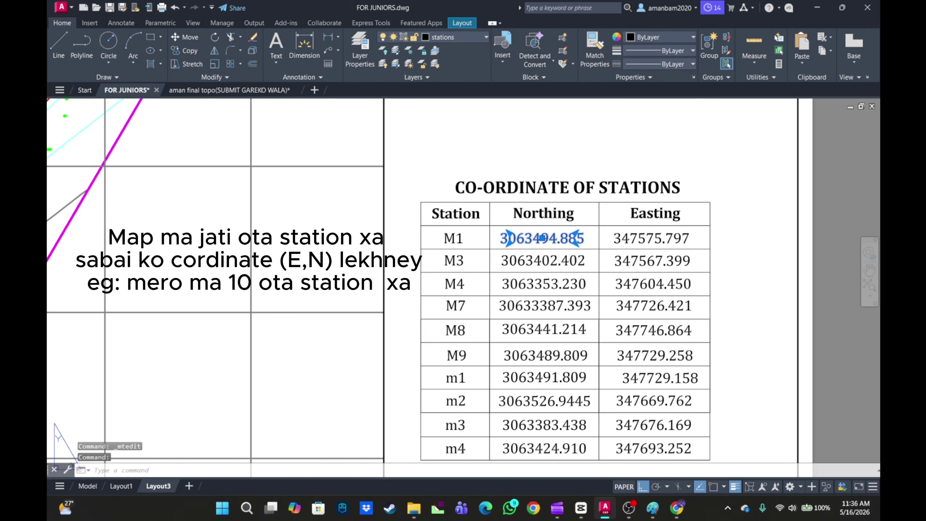
double_click(568, 240)
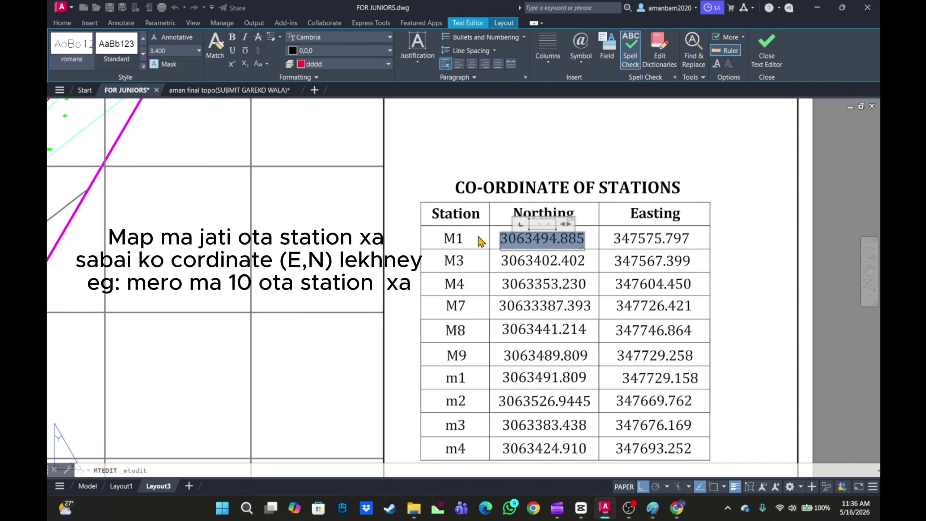
text(73878766)
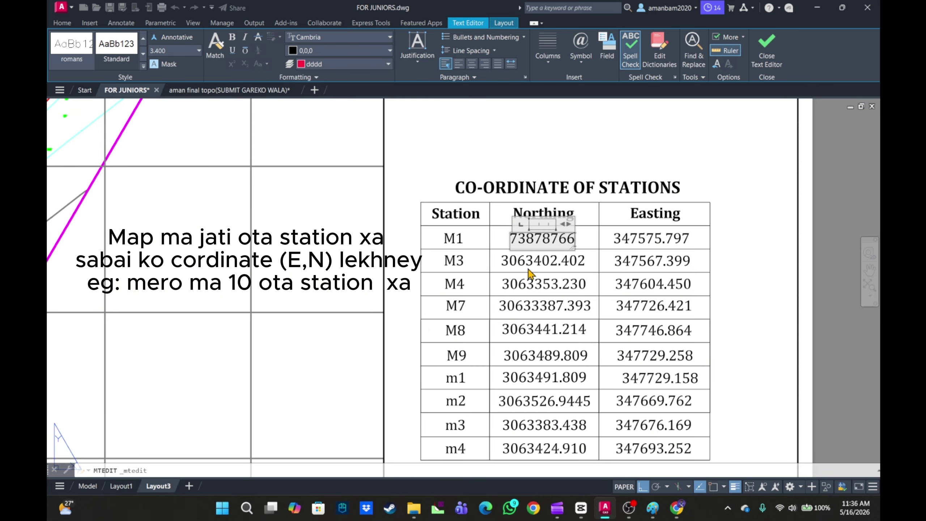
click(545, 267)
click(544, 260)
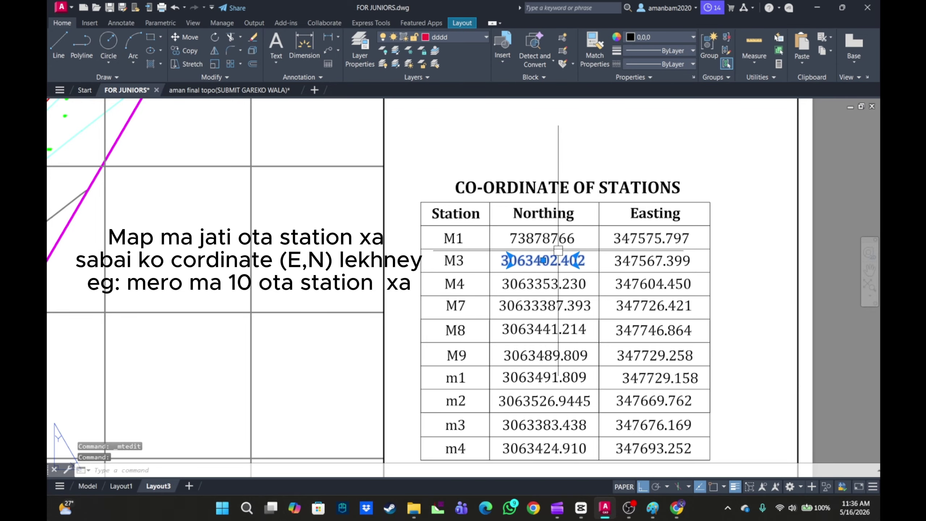
Replace the first group member's name under GROUP A3 with the placeholder XYZ and update the roll number in brackets
scroll(548, 318, down, 2)
scroll(548, 318, down, 2)
middle_drag(548, 317, 547, 244)
middle_drag(548, 344, 548, 254)
scroll(534, 345, up, 2)
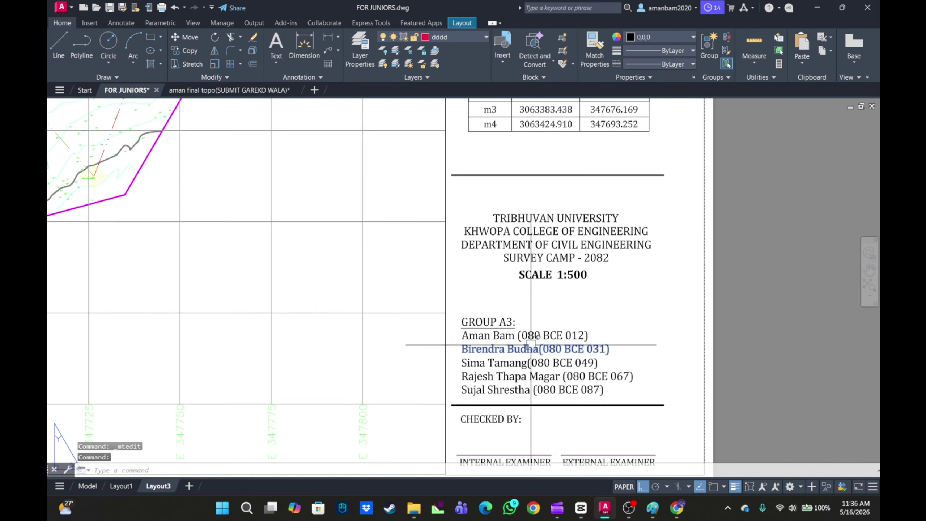
middle_drag(531, 343, 575, 275)
scroll(566, 279, up, 2)
click(474, 284)
click(481, 259)
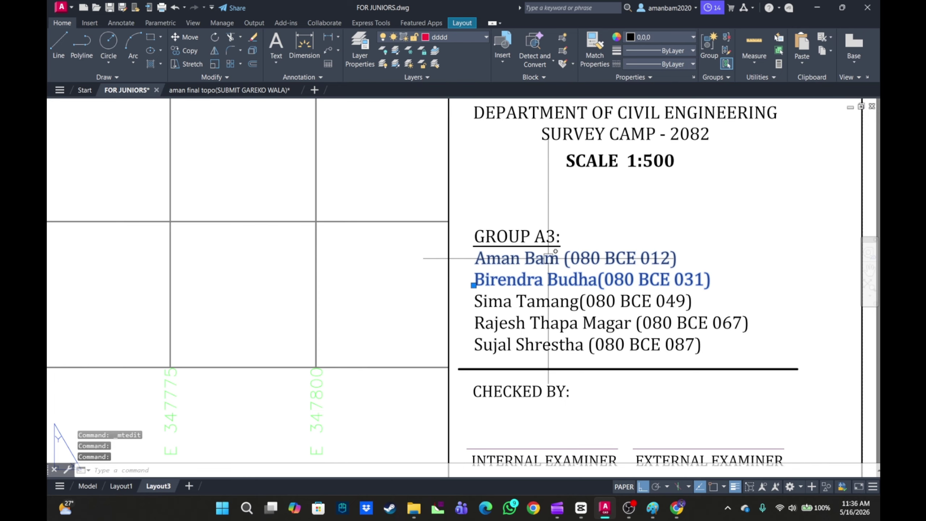
key(Escape)
double_click(553, 262)
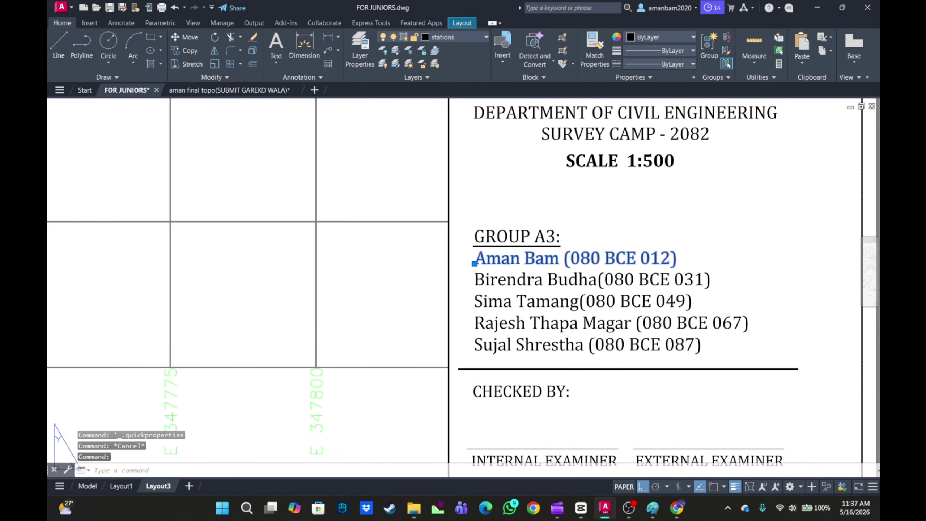
click(557, 261)
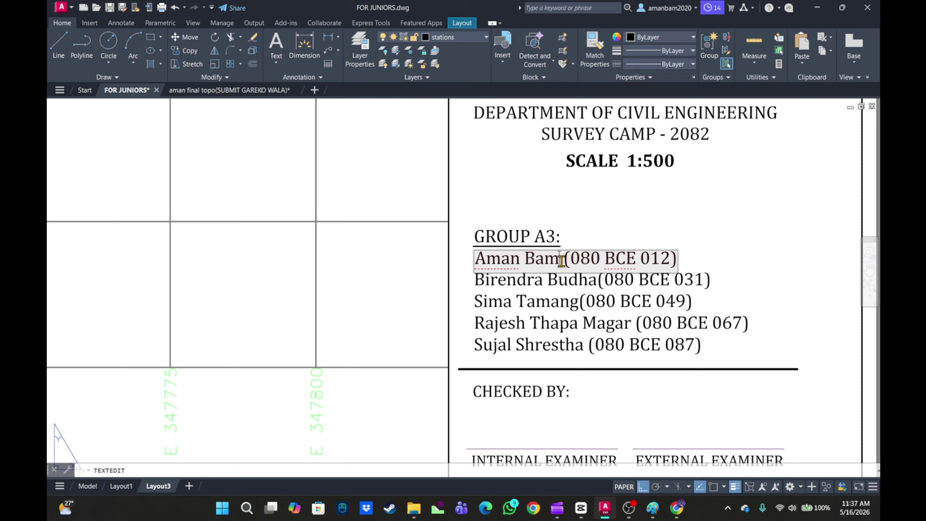
key(BackSpace)
key(BackSpace)
key(BackSpace)
key(BackSpace)
key(BackSpace)
key(BackSpace)
key(BackSpace)
key(BackSpace)
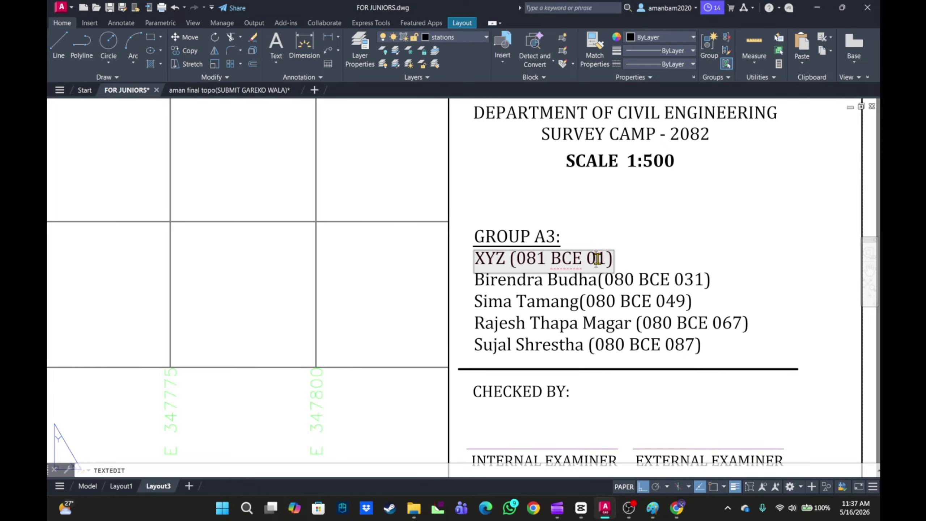
scroll(618, 256, down, 2)
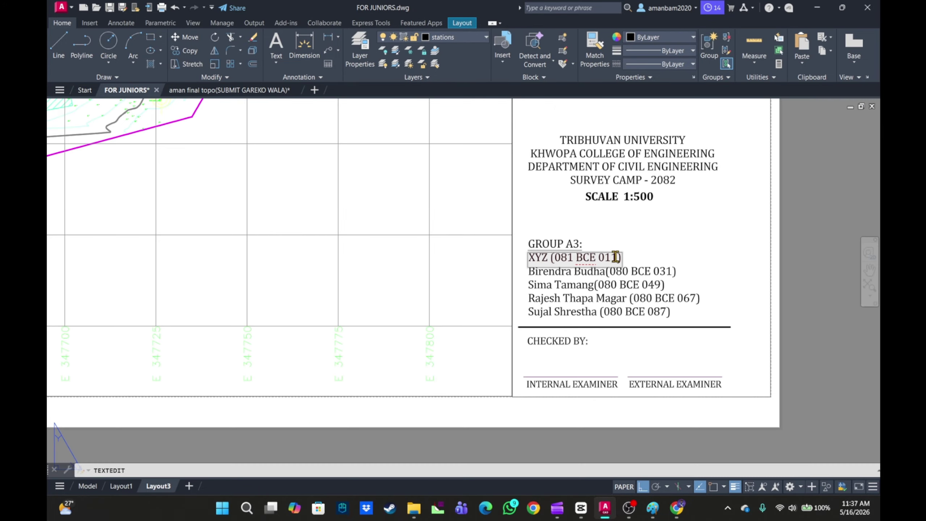
click(639, 242)
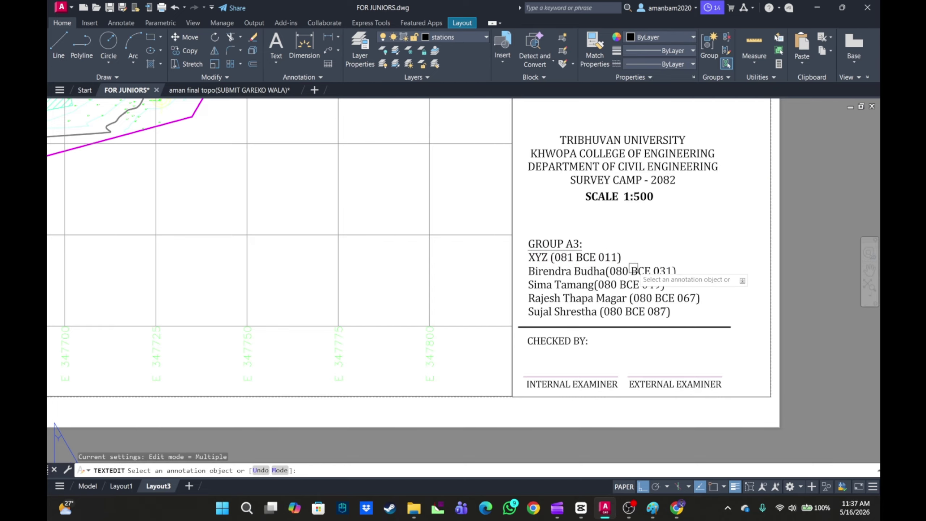
Leave text editing and review the title column, station table and overall composition of the Layout3 sheet
scroll(616, 265, up, 2)
scroll(614, 263, down, 2)
middle_drag(614, 262, 608, 233)
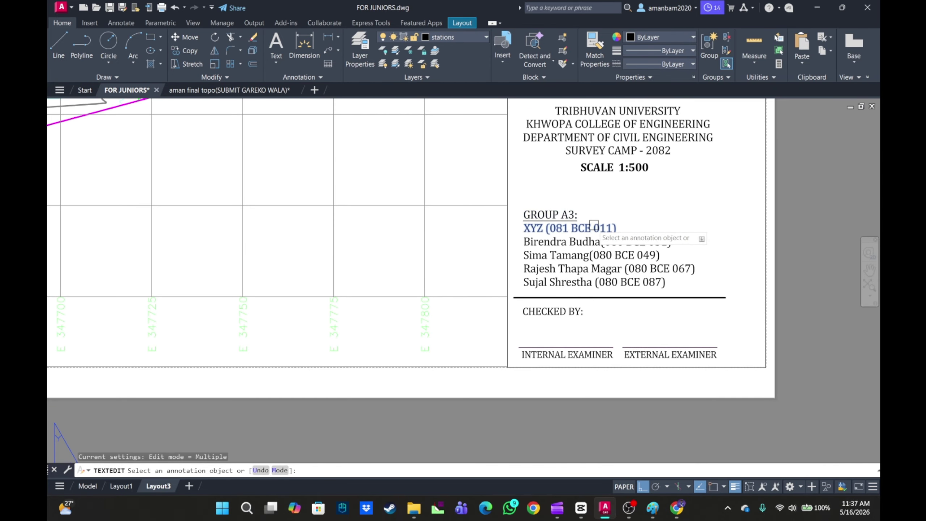
scroll(578, 334, down, 2)
middle_drag(579, 325, 548, 479)
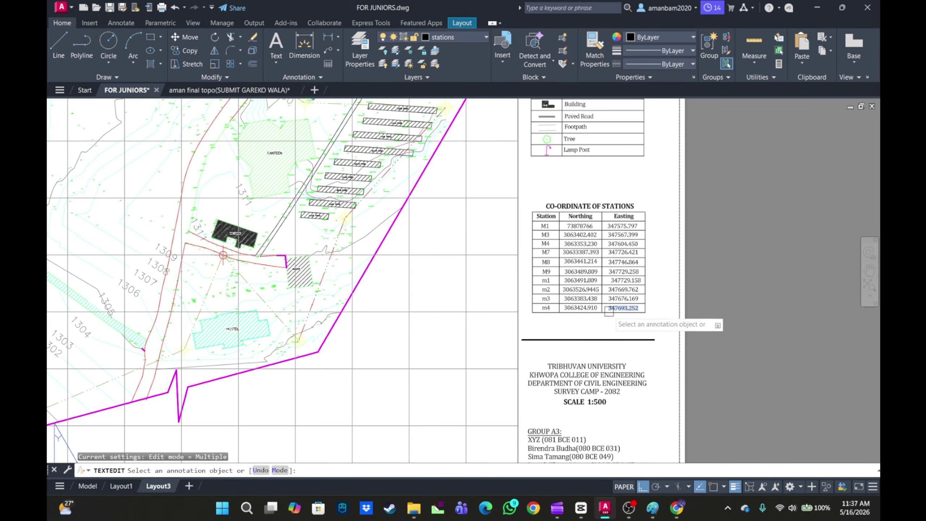
scroll(638, 368, down, 3)
middle_drag(623, 376, 621, 309)
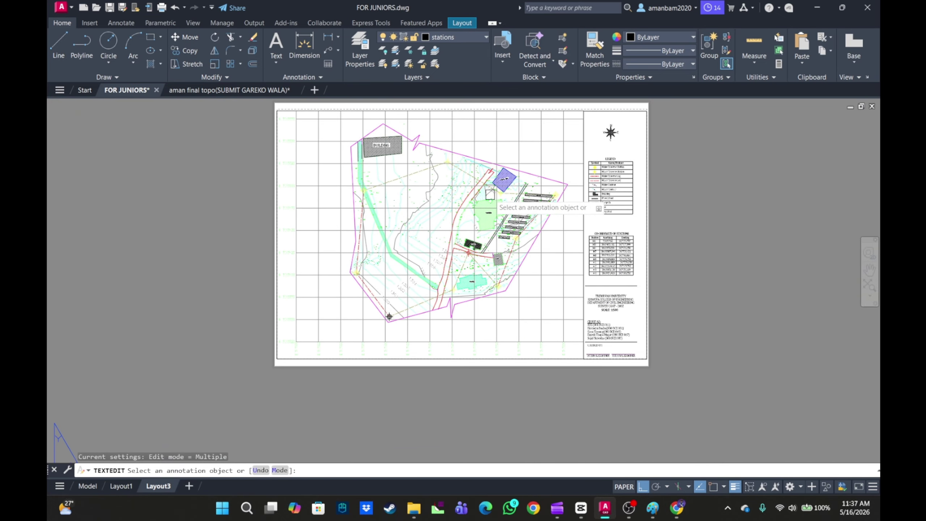
middle_drag(568, 210, 528, 303)
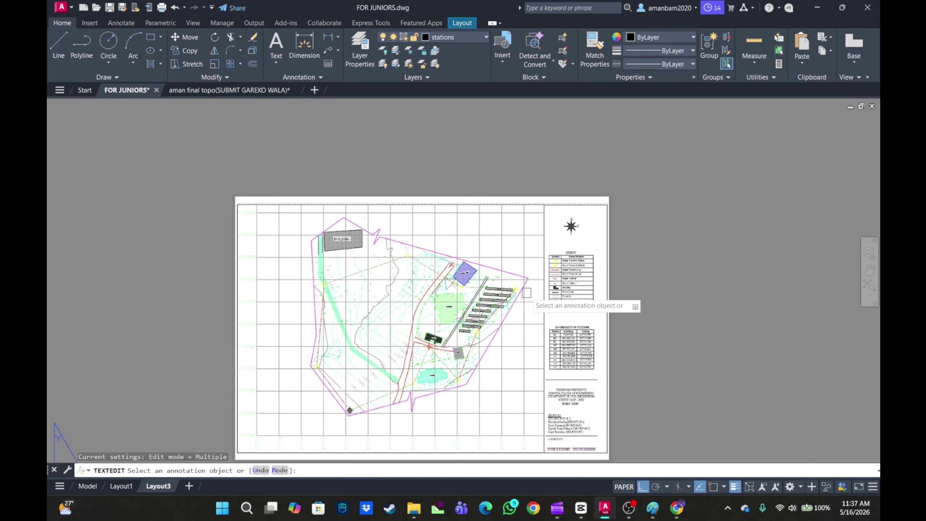
scroll(528, 303, up, 2)
scroll(591, 298, up, 2)
scroll(588, 294, down, 6)
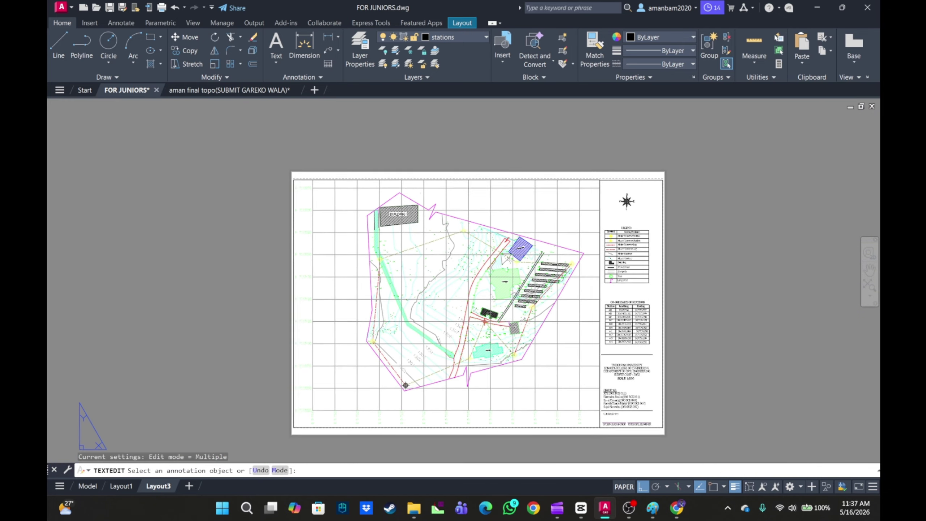
scroll(532, 306, up, 7)
key(Escape)
scroll(531, 302, down, 5)
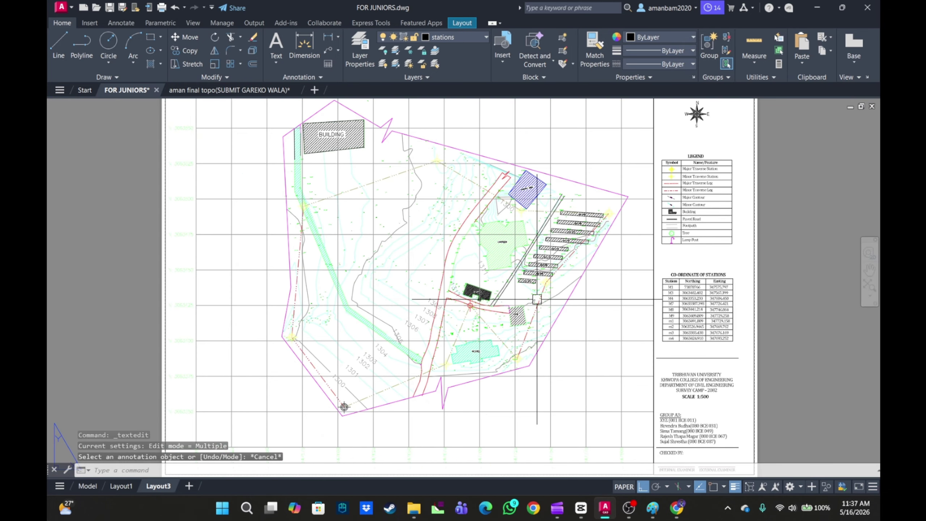
Examine the map around the CANTEEN, including the road edges, contours and green survey point labels, down to the hostel
scroll(511, 292, up, 6)
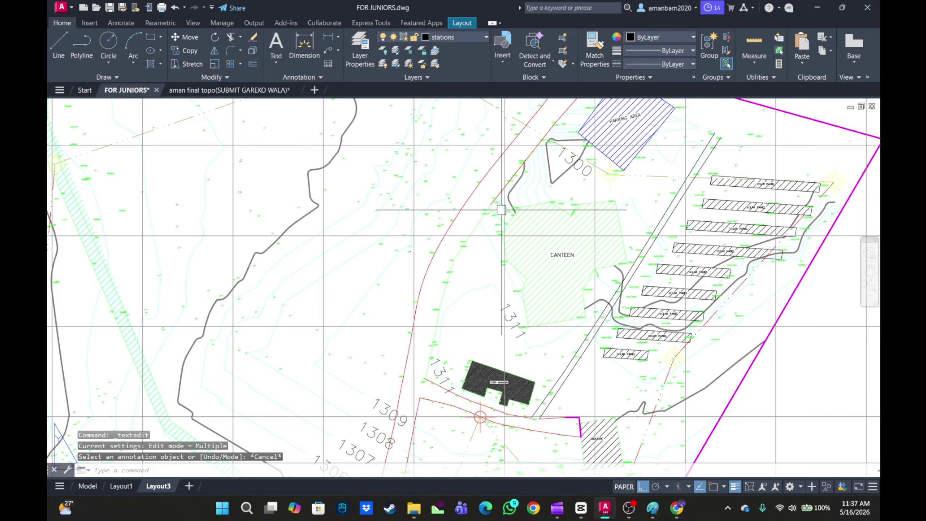
scroll(502, 210, up, 2)
scroll(511, 212, up, 2)
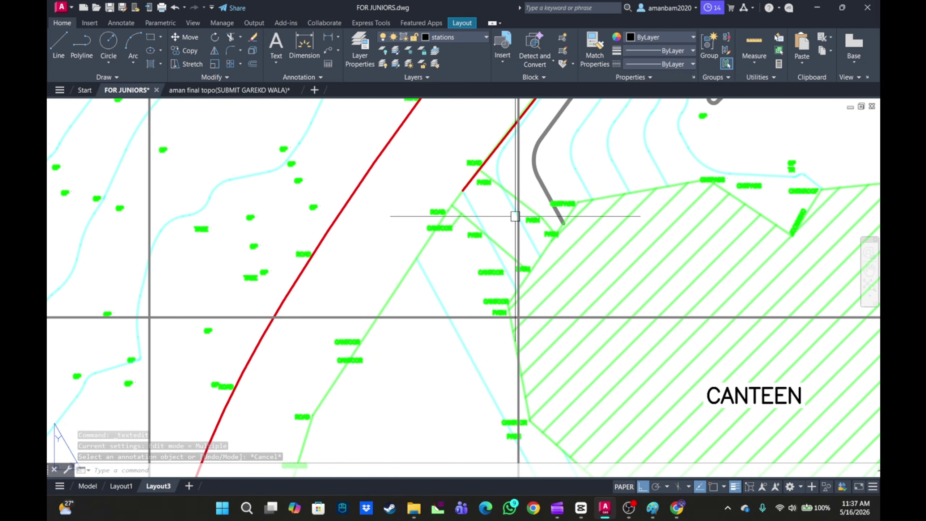
scroll(515, 216, down, 6)
middle_drag(493, 266, 492, 198)
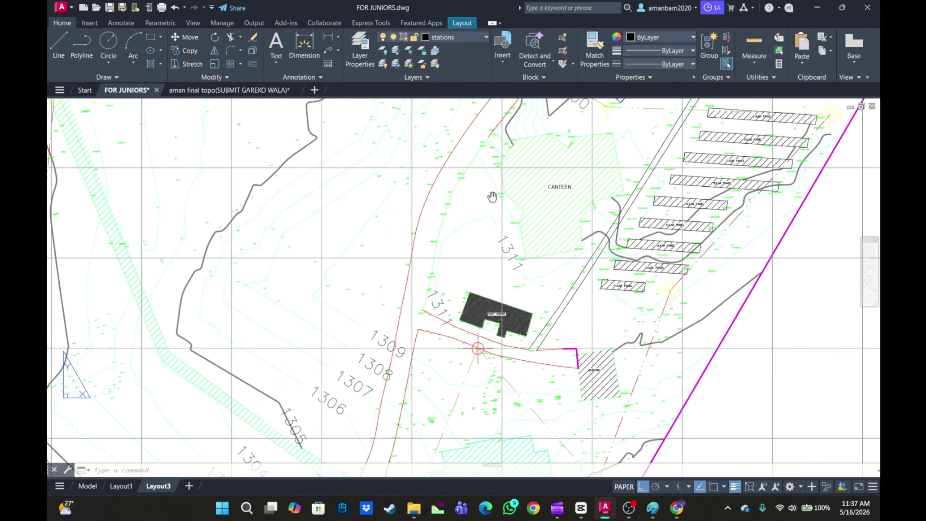
scroll(492, 197, down, 4)
scroll(441, 315, up, 8)
scroll(479, 332, down, 2)
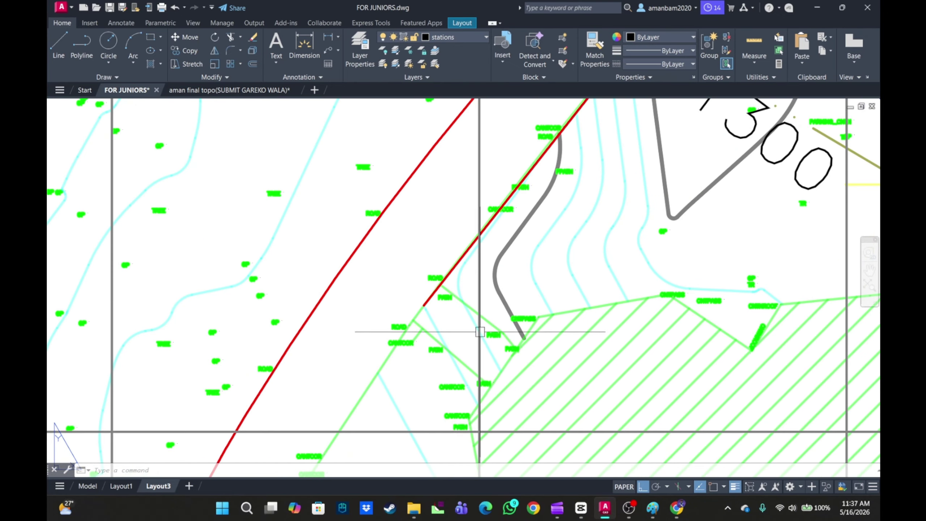
scroll(443, 335, down, 3)
scroll(500, 306, up, 1)
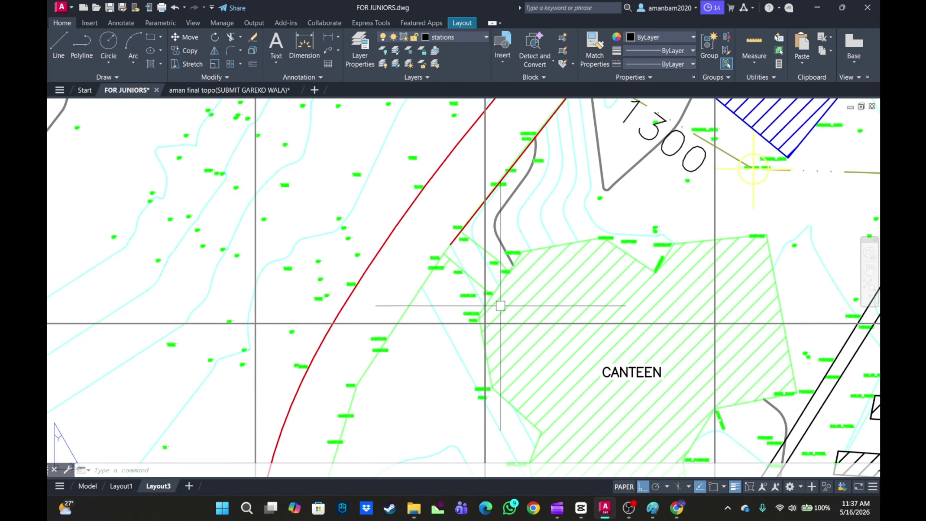
scroll(576, 289, down, 4)
middle_drag(570, 333, 583, 213)
middle_drag(429, 439, 444, 308)
scroll(576, 248, down, 6)
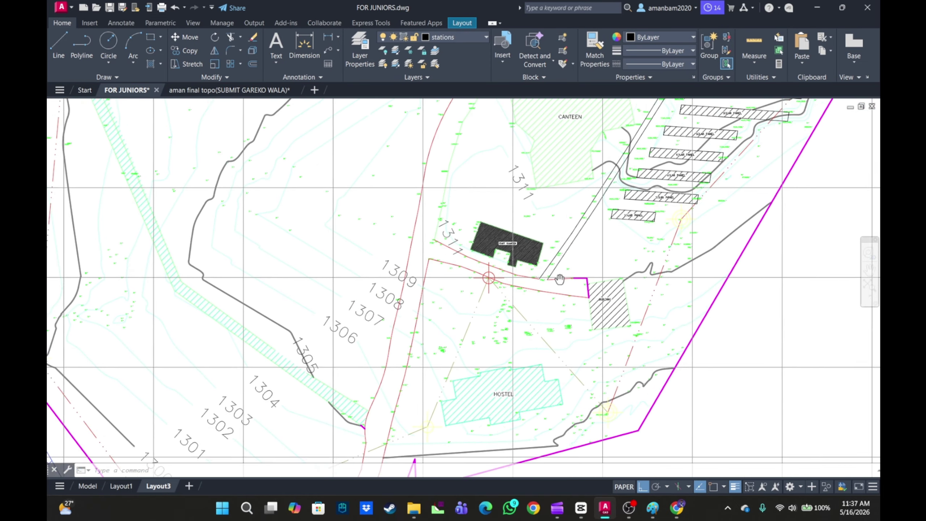
scroll(501, 255, down, 2)
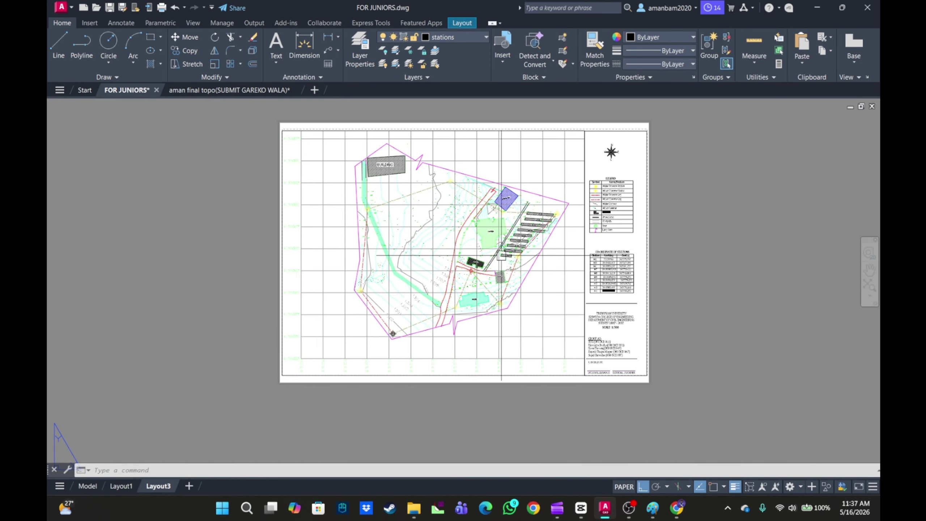
scroll(494, 354, up, 2)
scroll(479, 267, down, 2)
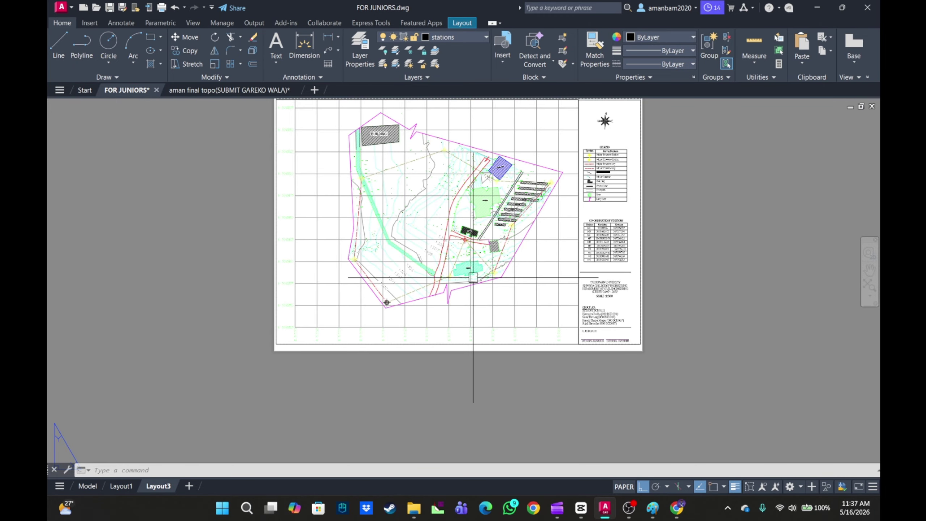
scroll(434, 258, up, 2)
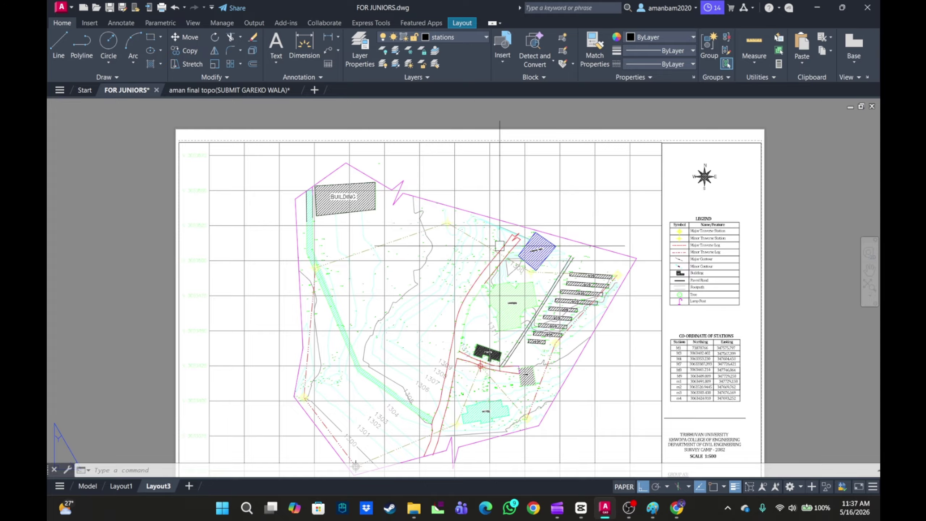
scroll(500, 245, down, 2)
scroll(484, 263, up, 2)
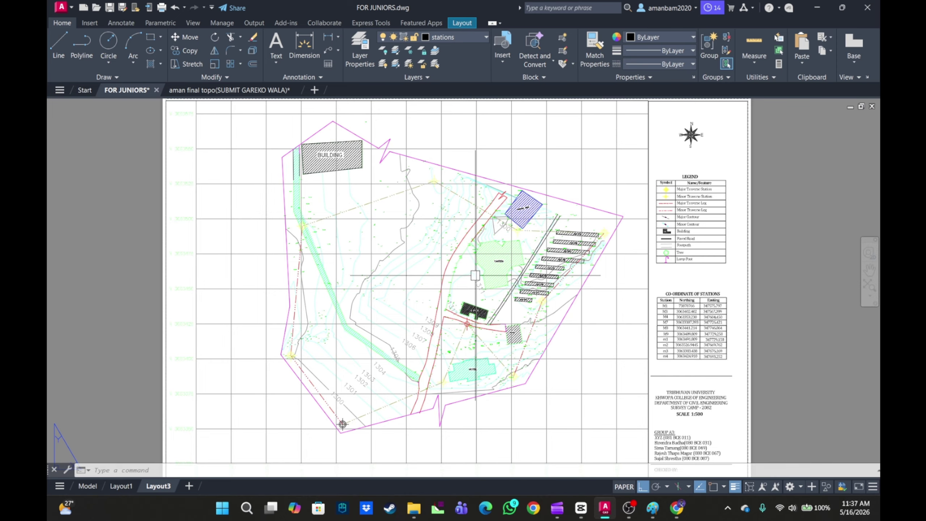
scroll(555, 259, down, 2)
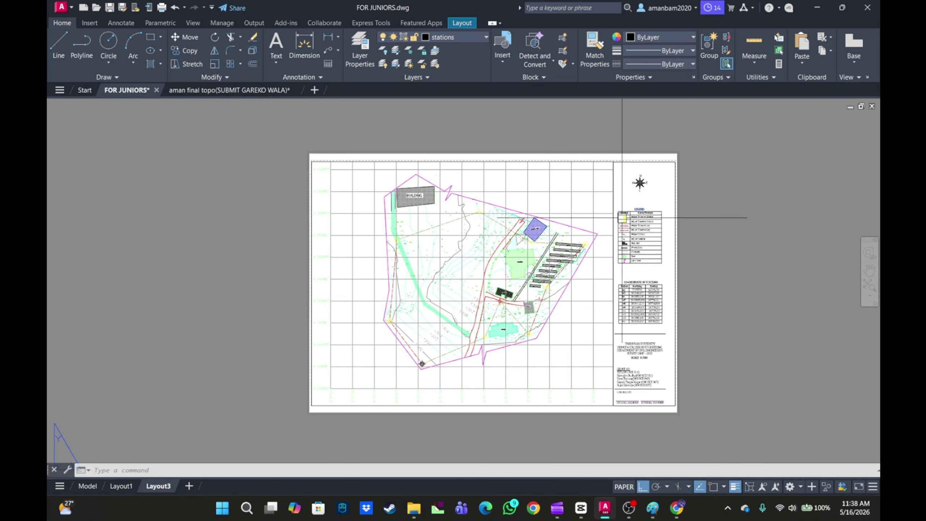
scroll(562, 299, up, 2)
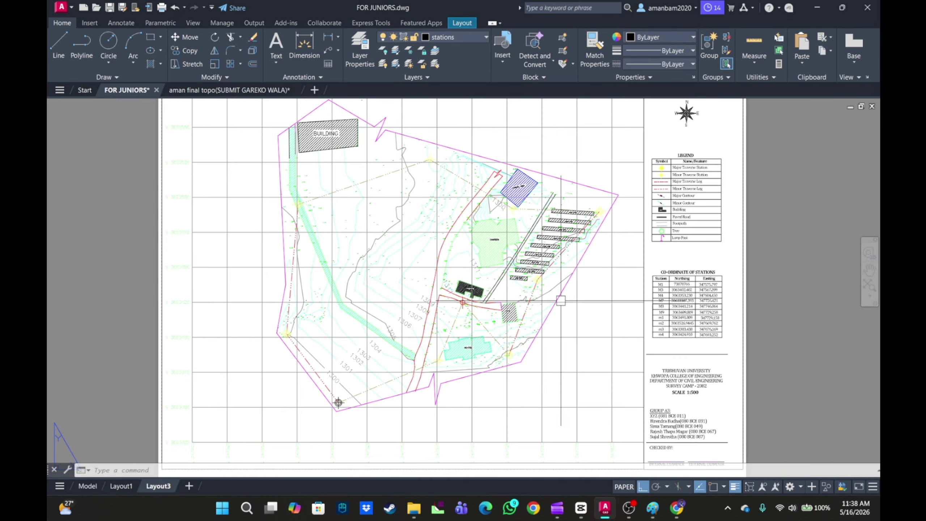
scroll(561, 300, down, 2)
scroll(602, 306, up, 2)
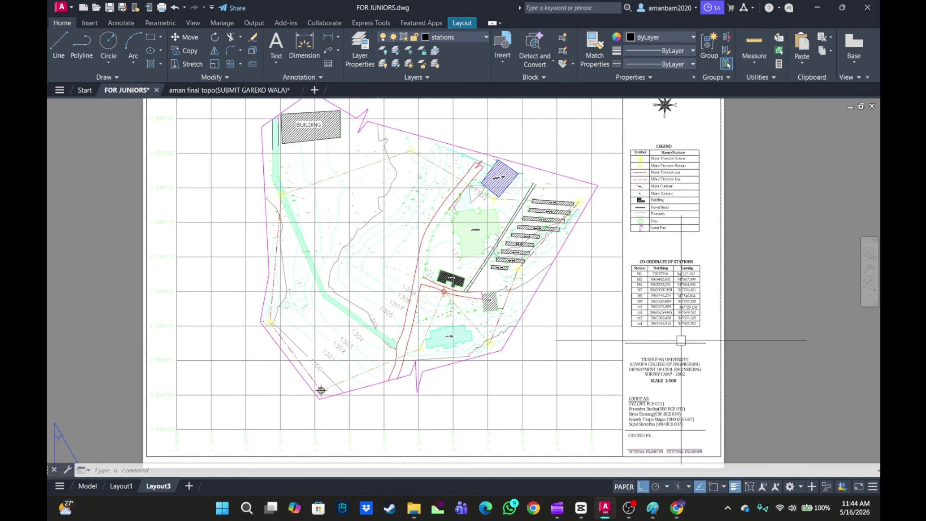
scroll(681, 341, down, 2)
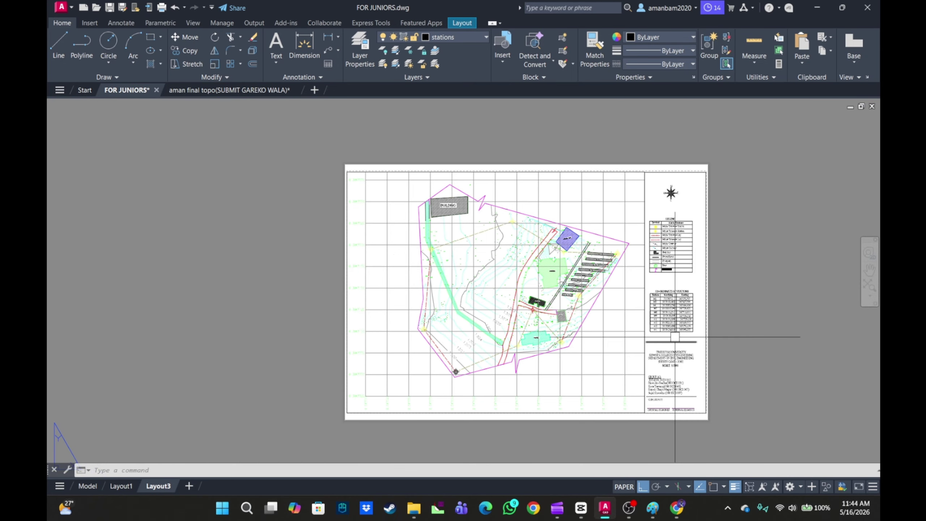
scroll(675, 336, up, 2)
middle_drag(480, 265, 529, 329)
scroll(500, 283, up, 2)
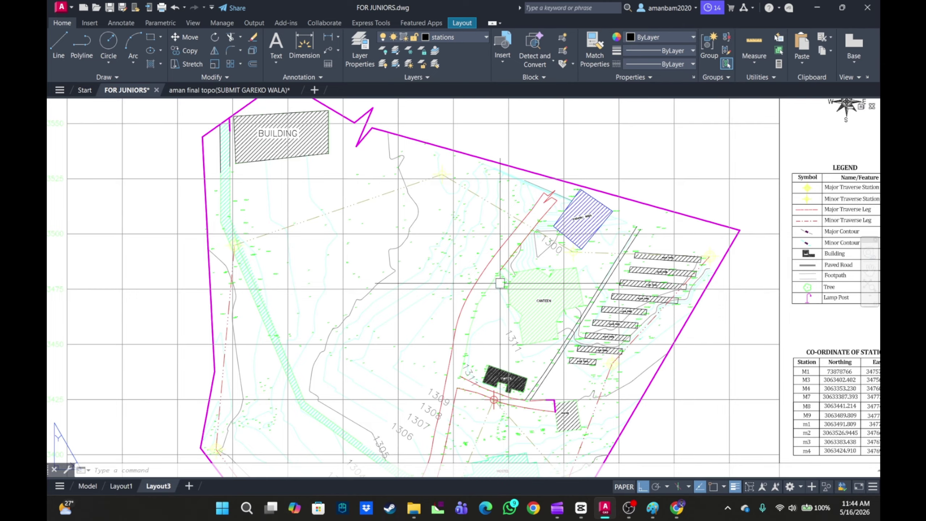
middle_drag(496, 300, 489, 270)
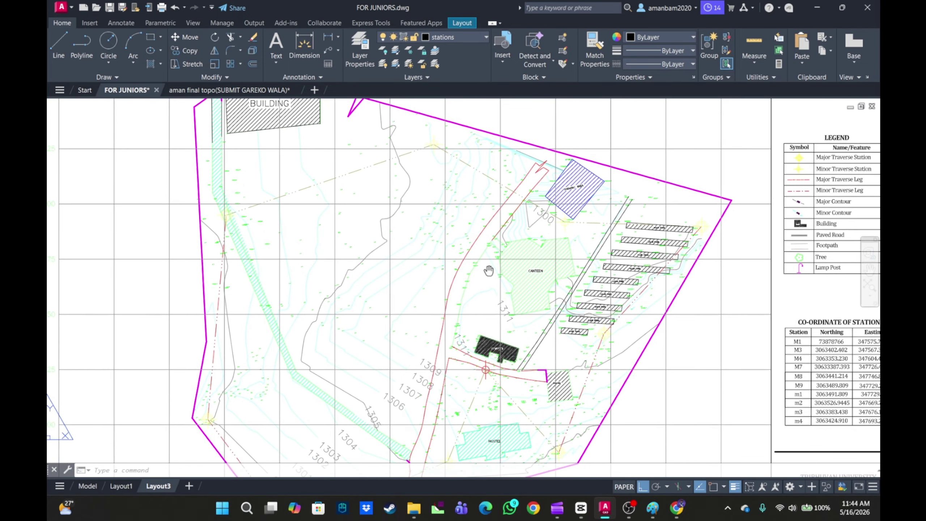
scroll(490, 271, down, 2)
scroll(482, 308, up, 2)
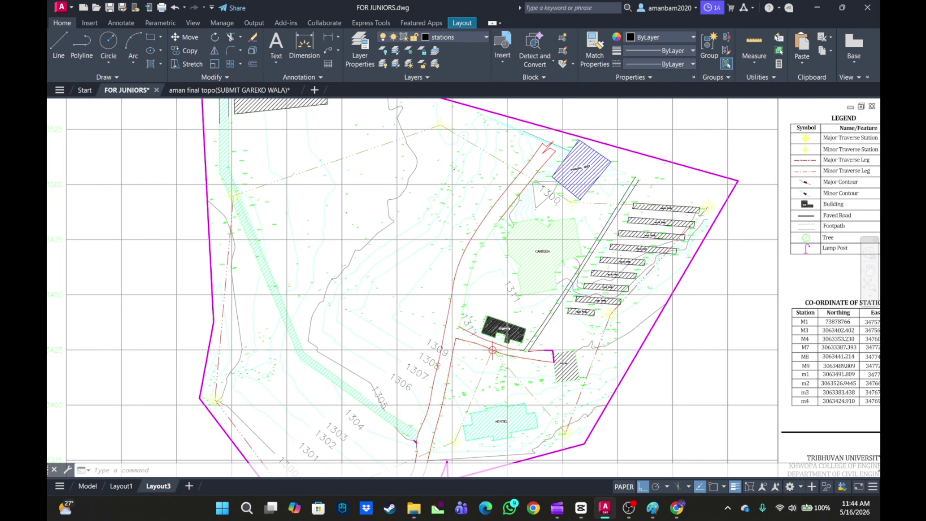
scroll(481, 308, down, 2)
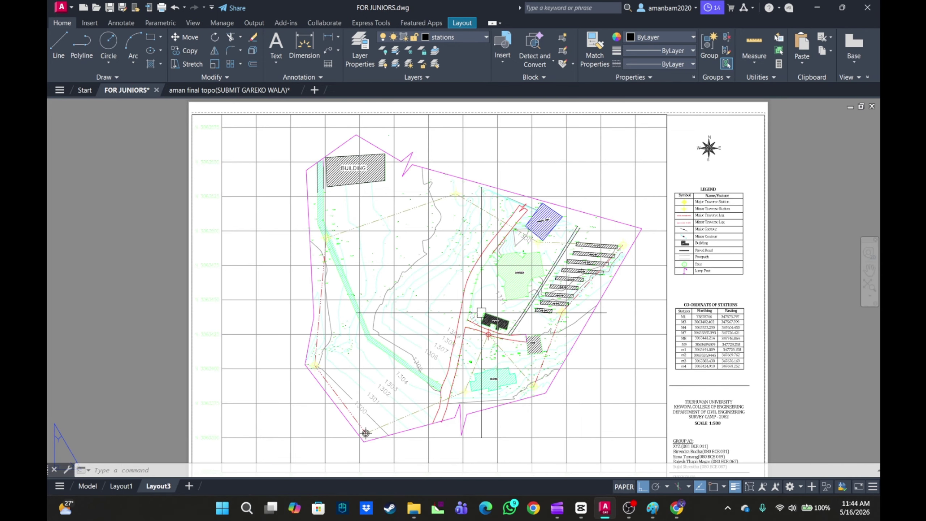
Review the whole Layout3 sheet, from the north arrow and legend down to the examiner signature lines
middle_drag(481, 312, 435, 290)
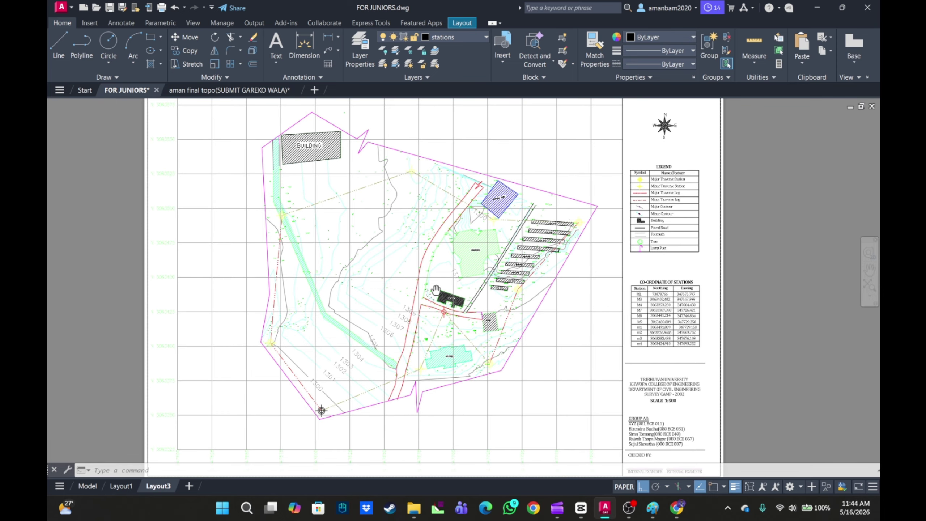
scroll(441, 292, down, 2)
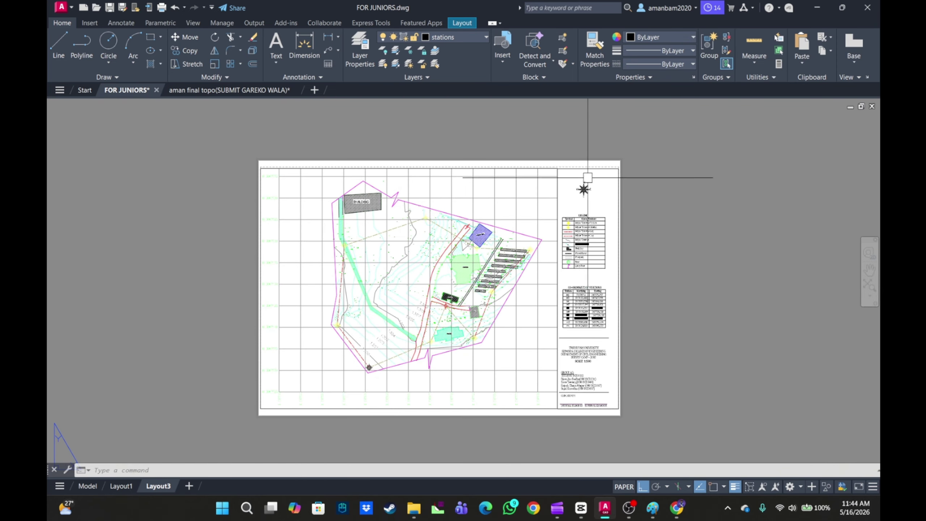
scroll(591, 299, up, 2)
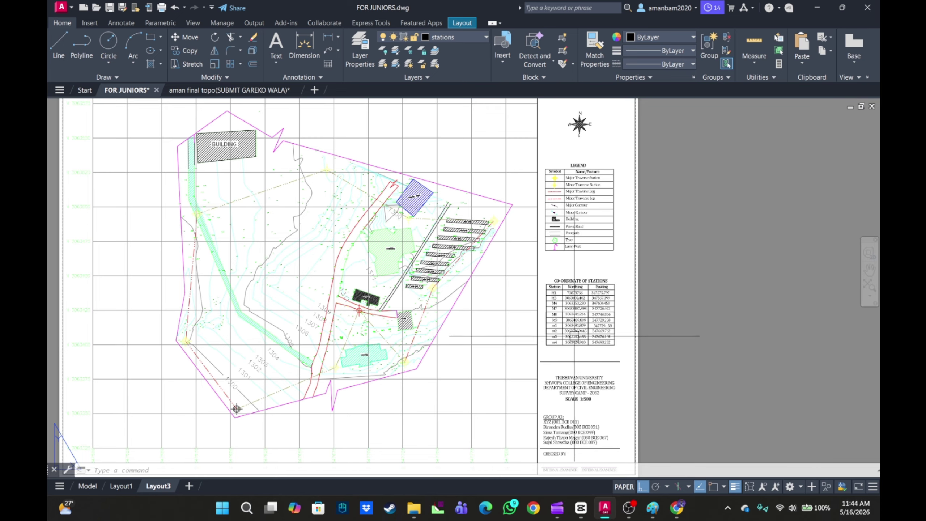
middle_drag(560, 465, 617, 394)
scroll(565, 390, down, 2)
scroll(627, 375, up, 2)
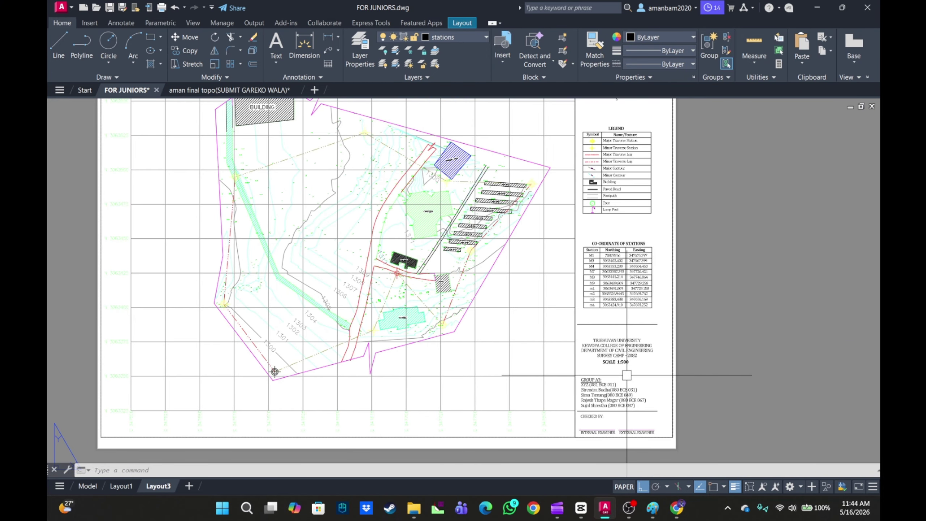
scroll(627, 375, down, 2)
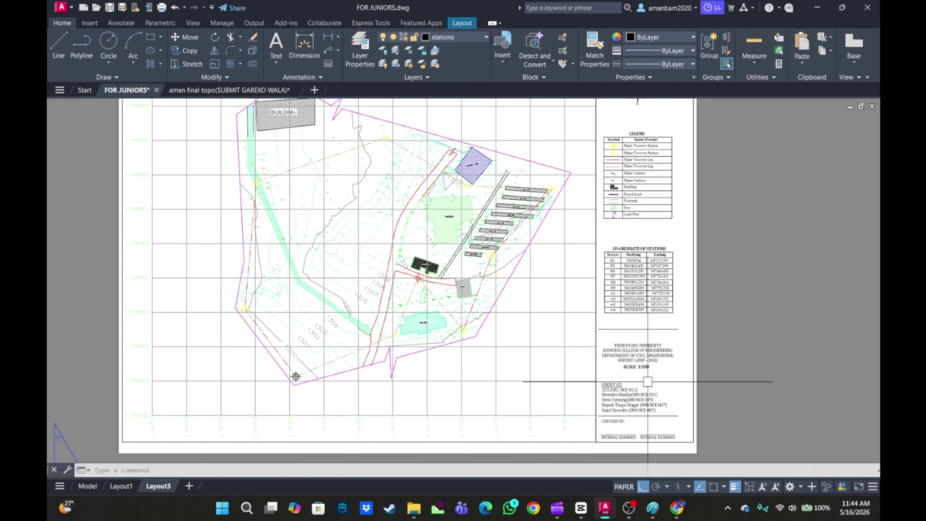
key(BackSpace)
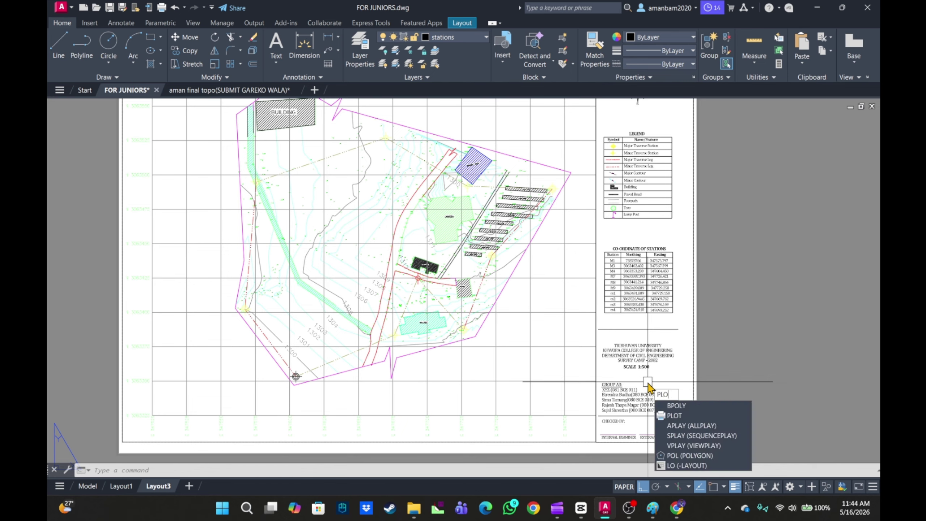
text(T)
key(Return)
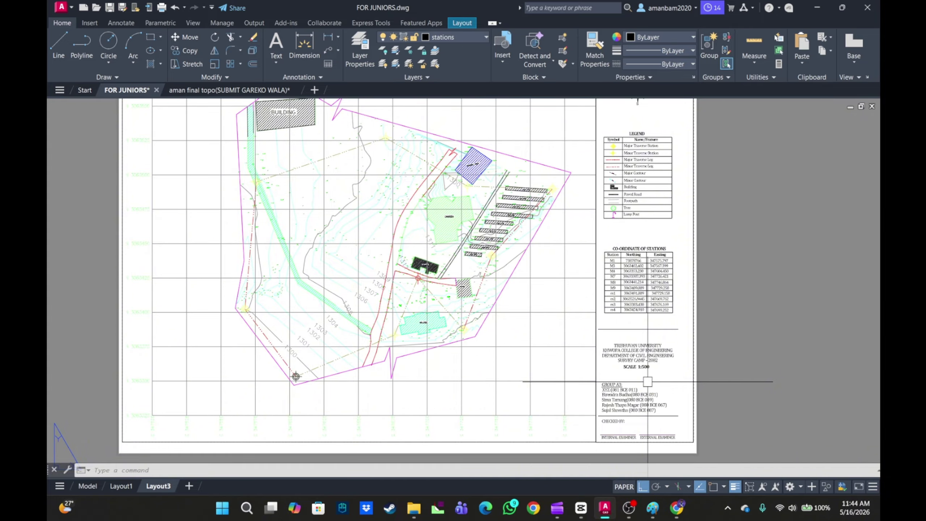
click(586, 151)
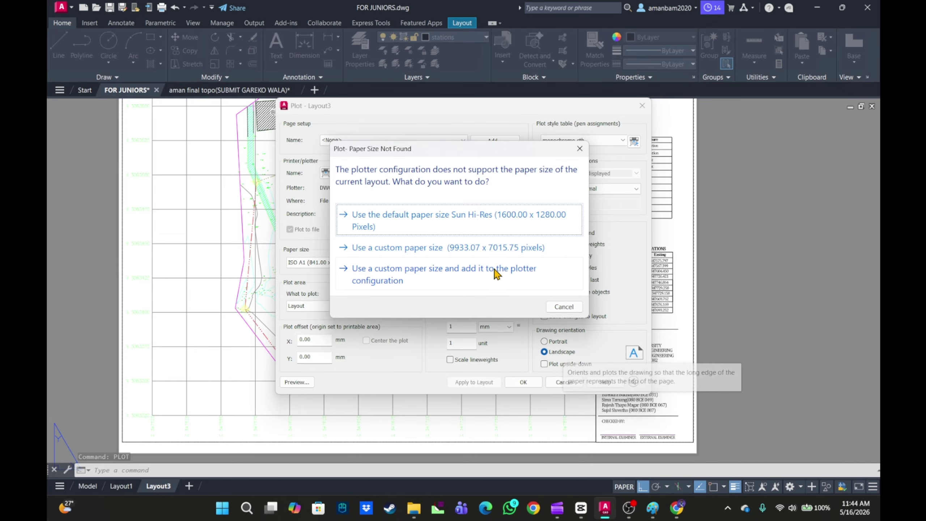
click(576, 150)
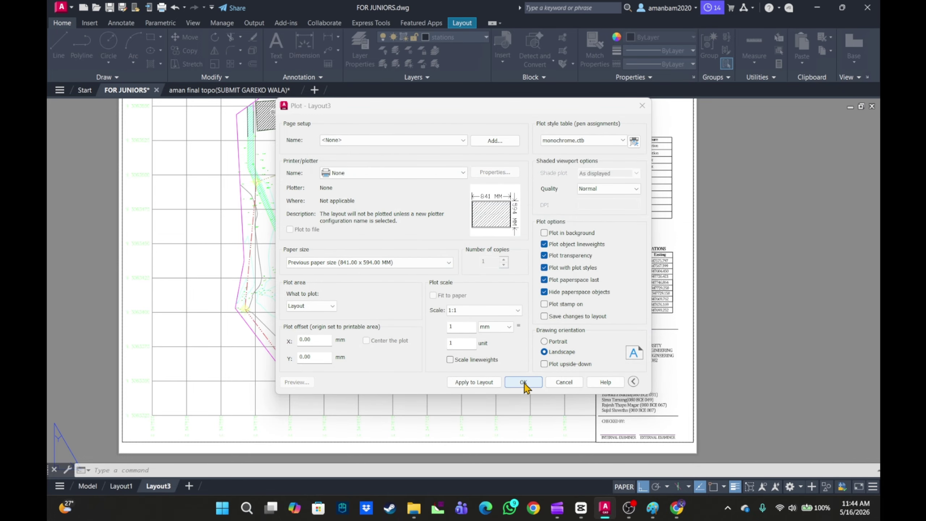
click(648, 108)
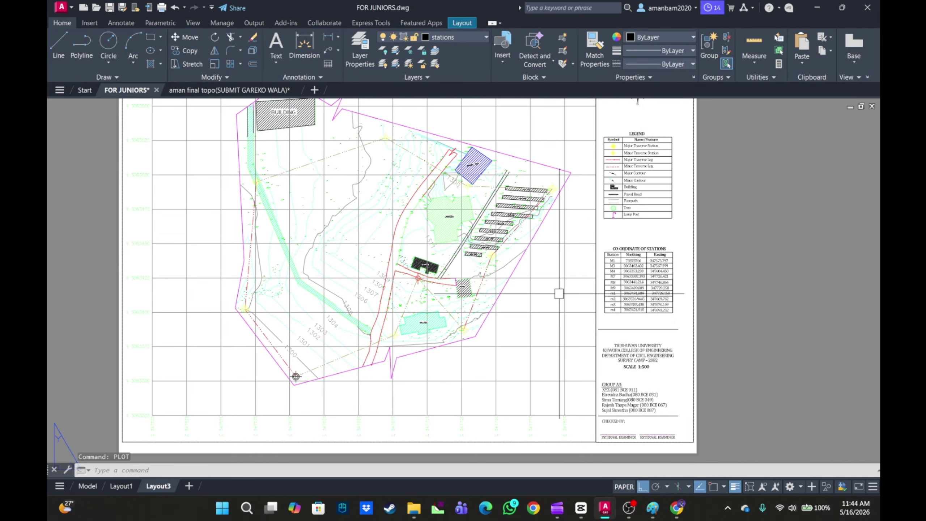
Set up a single-sheet plot of Layout3 with DWG To PDF.pc3 on ISO A1 (841 x 594 mm) and preview it
key(ctrl+p)
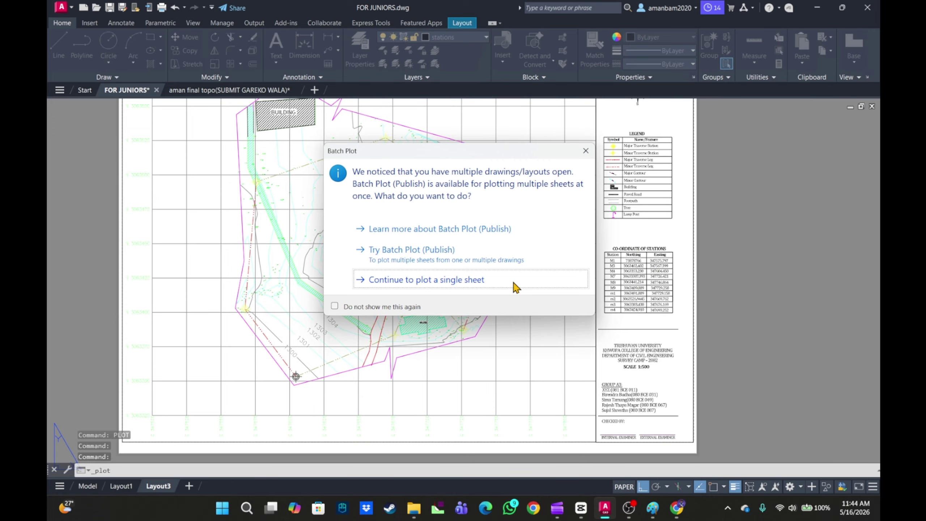
click(515, 287)
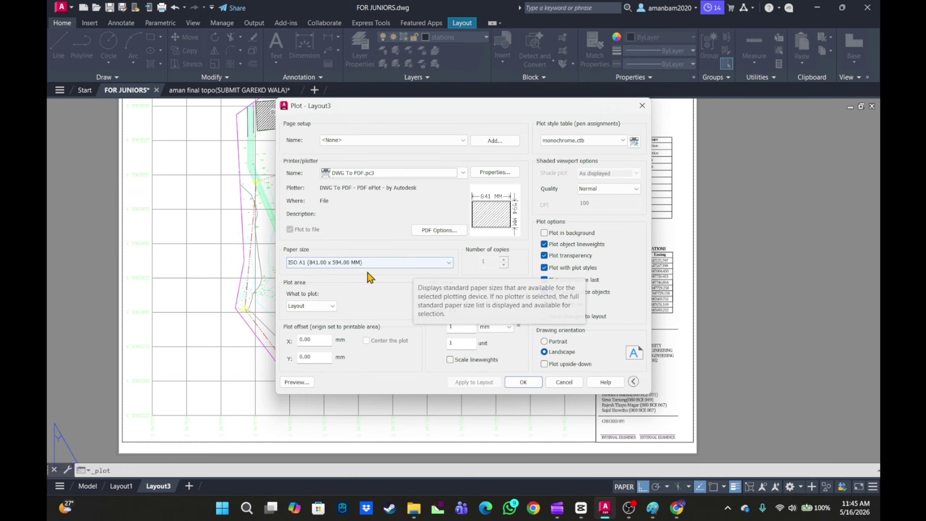
click(298, 383)
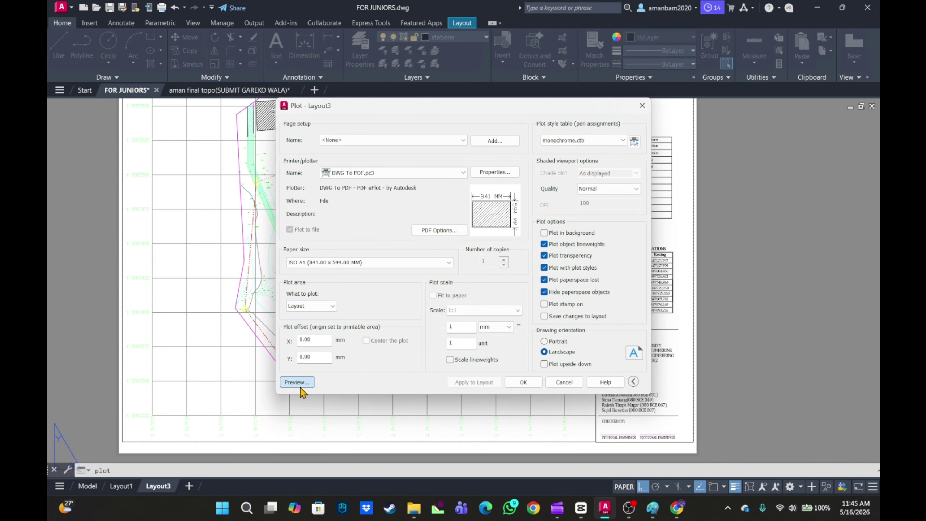
Inspect the plot preview's title column, including the legend, station coordinates, scale, group details and examiner lines
scroll(514, 285, up, 2)
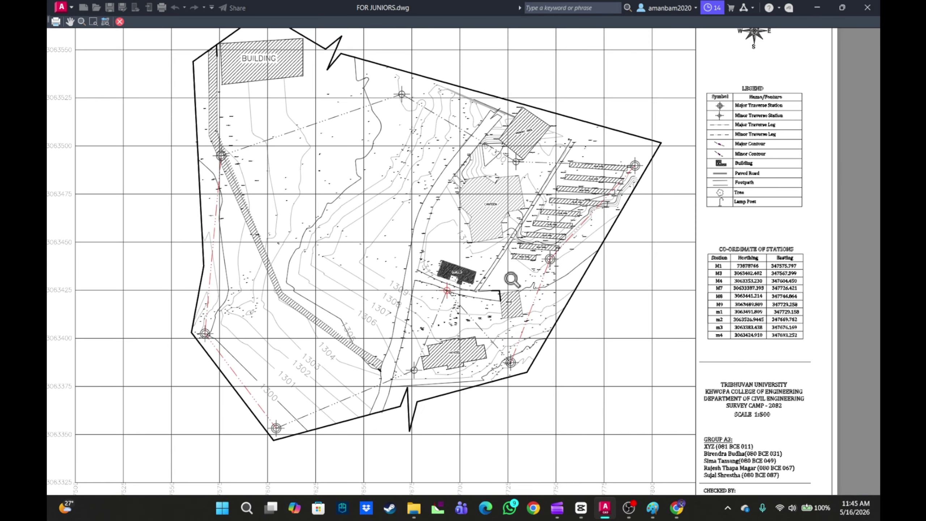
scroll(521, 283, up, 1)
scroll(522, 286, down, 2)
middle_drag(539, 308, 443, 301)
scroll(546, 389, up, 1)
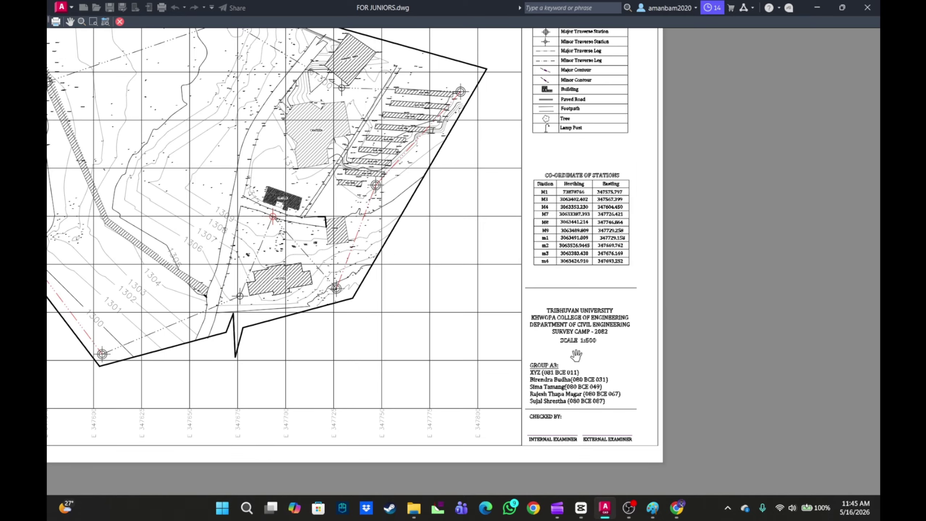
scroll(576, 356, up, 1)
scroll(559, 274, down, 3)
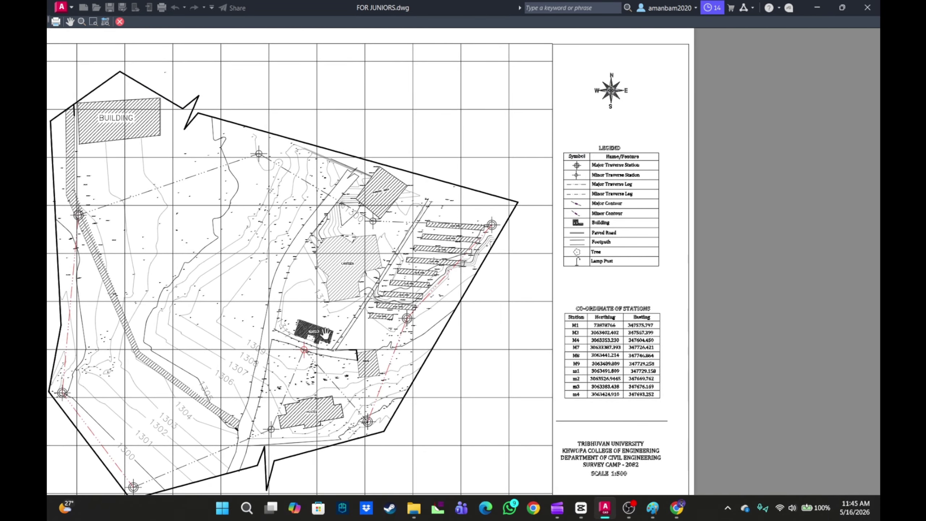
scroll(602, 278, up, 2)
scroll(600, 288, down, 4)
Inspect the previewed contours, elevation labels, canteen and solar panel areas and overall sheet, and close the preview
scroll(584, 313, up, 5)
scroll(420, 313, up, 3)
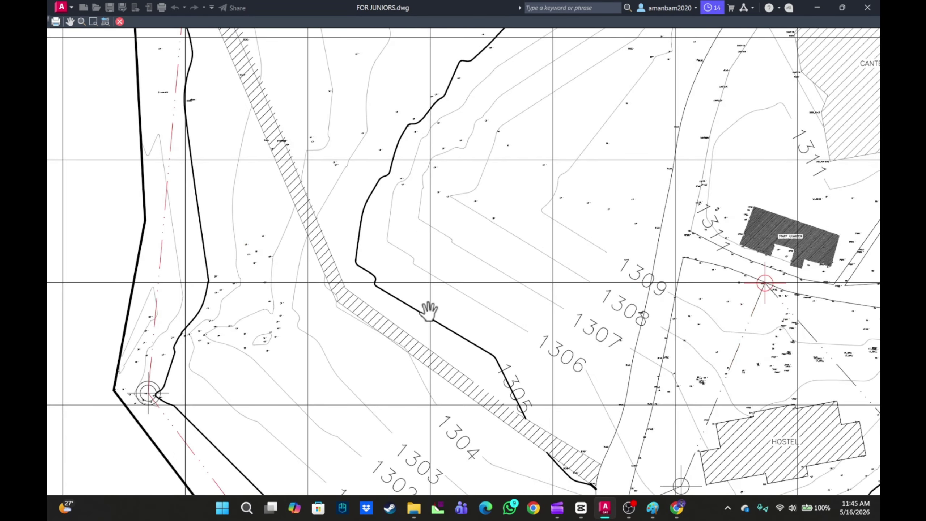
scroll(392, 340, down, 4)
scroll(456, 274, up, 2)
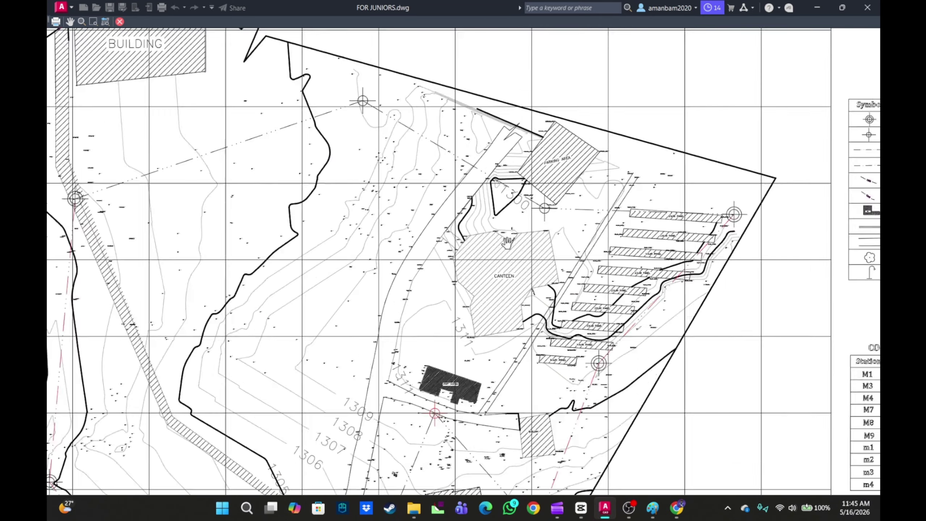
scroll(511, 201, down, 2)
scroll(529, 172, up, 1)
scroll(528, 172, down, 4)
scroll(458, 308, up, 1)
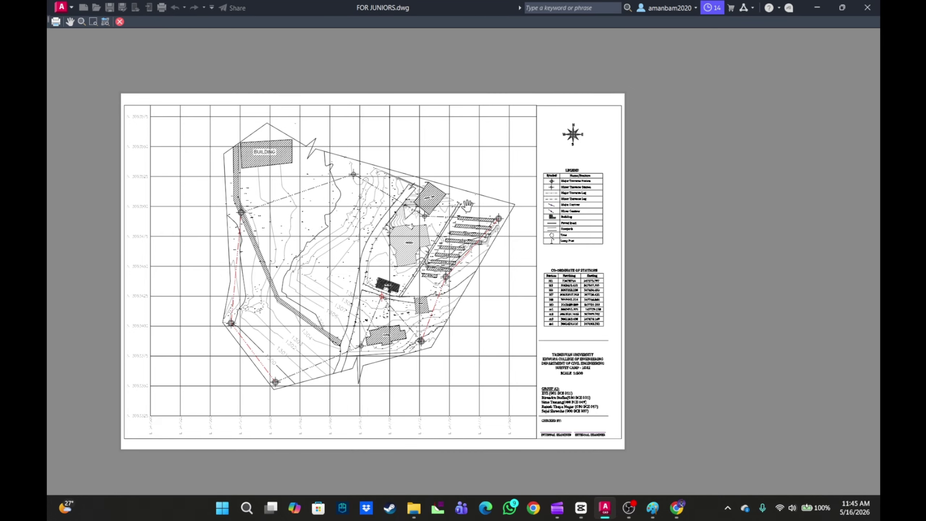
scroll(455, 292, up, 2)
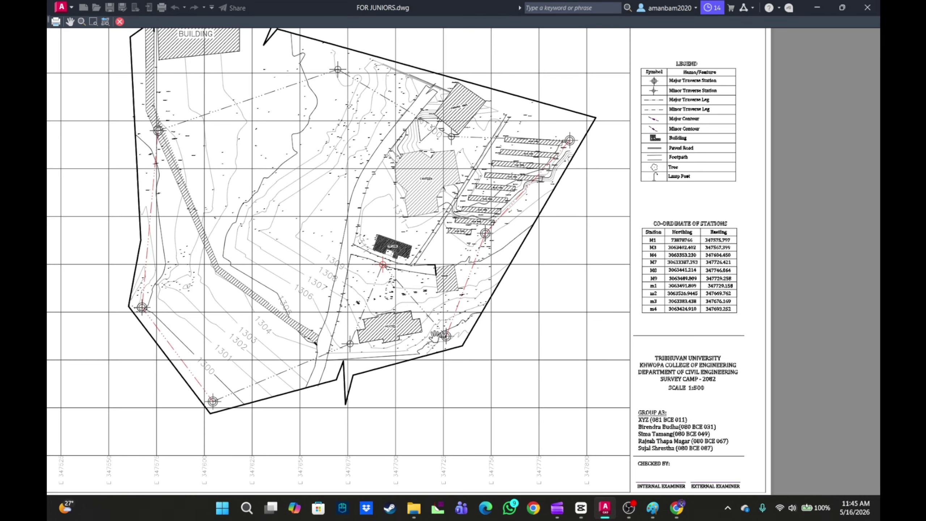
scroll(438, 299, down, 2)
scroll(417, 307, up, 1)
scroll(418, 307, up, 1)
key(Escape)
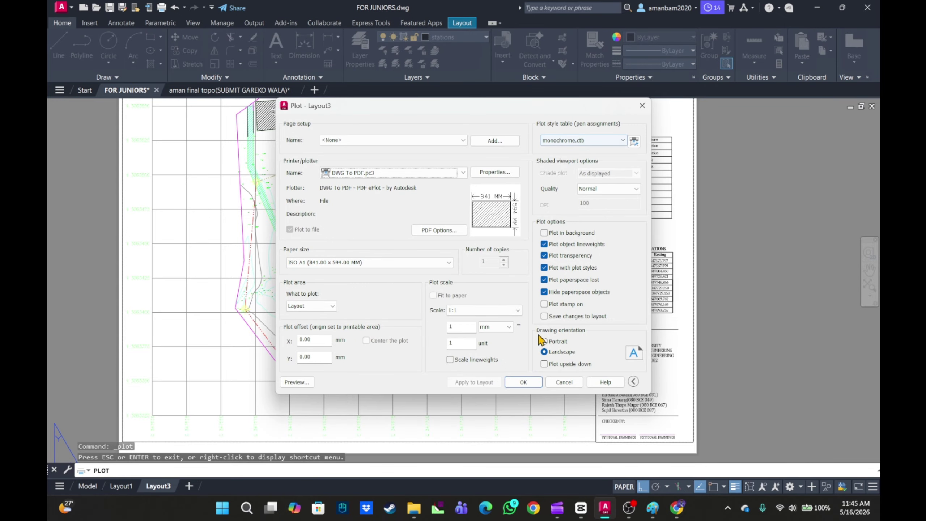
Plot the sheet to the Downloads folder as a PDF with the file name FOR JUNIORS-Layout3.pdf_
click(523, 382)
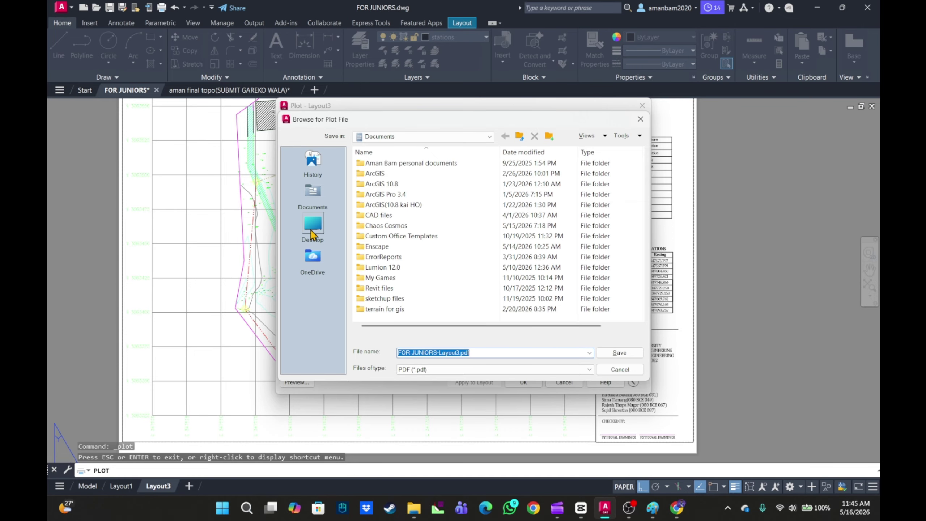
click(311, 233)
click(378, 208)
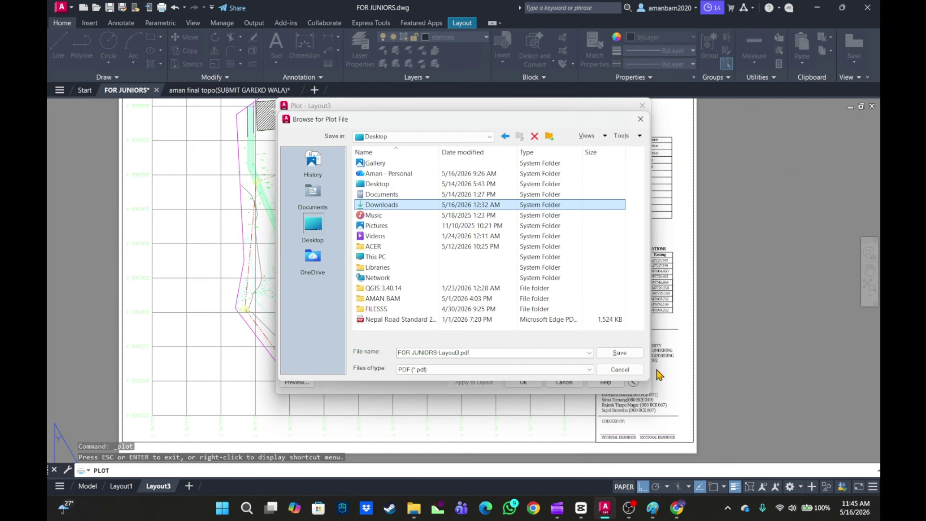
click(623, 358)
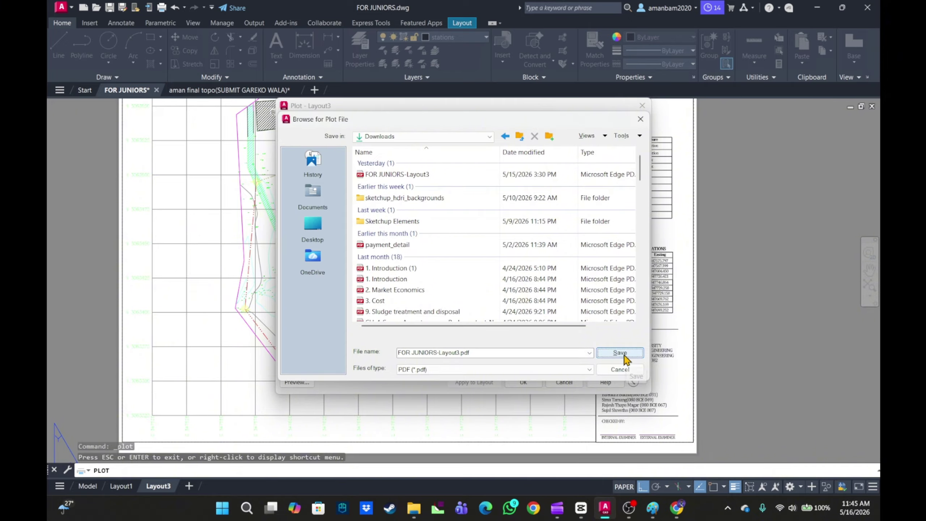
click(470, 351)
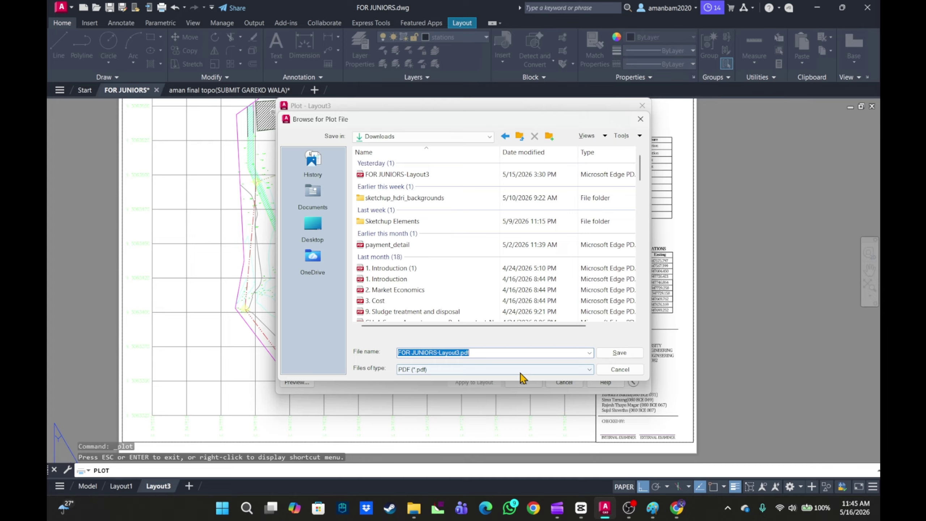
click(485, 354)
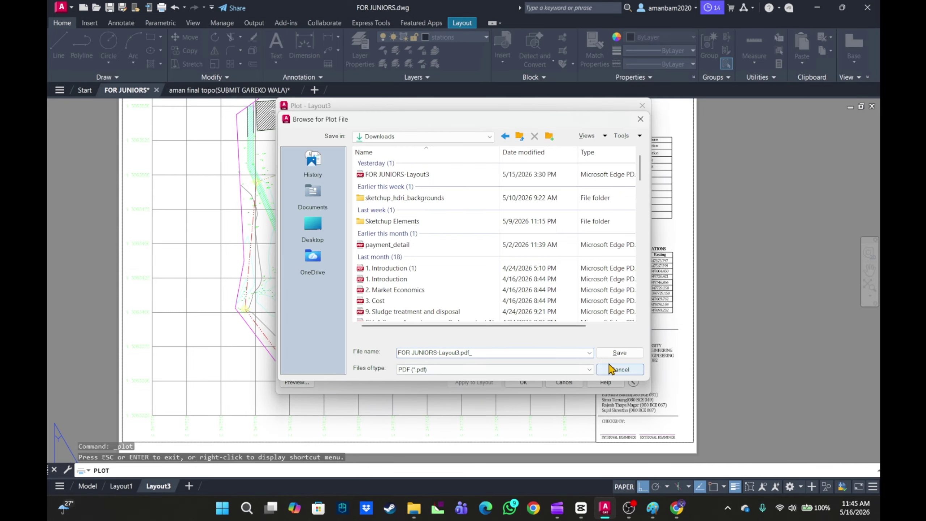
click(620, 352)
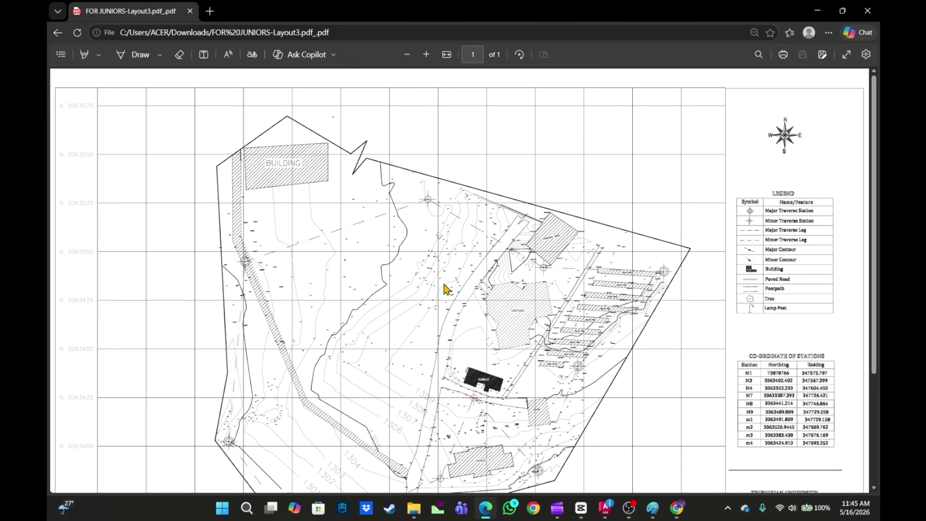
Examine the plotted PDF up close, from the canteen and hostel across the solar panels to the legend and station coordinates
scroll(440, 277, down, 3)
ctrl+scroll(441, 279, down, 3)
ctrl+scroll(401, 242, up, 2)
ctrl+scroll(400, 243, up, 5)
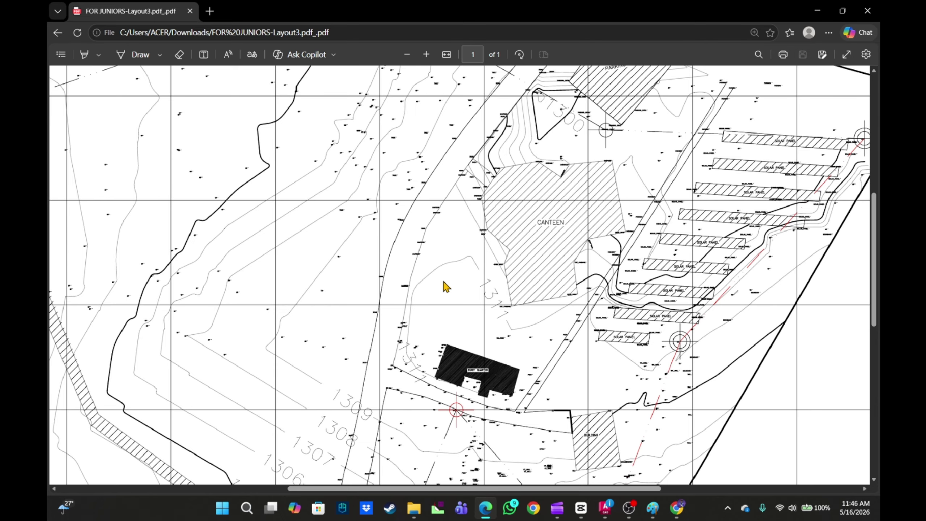
scroll(446, 287, down, 5)
scroll(446, 286, up, 3)
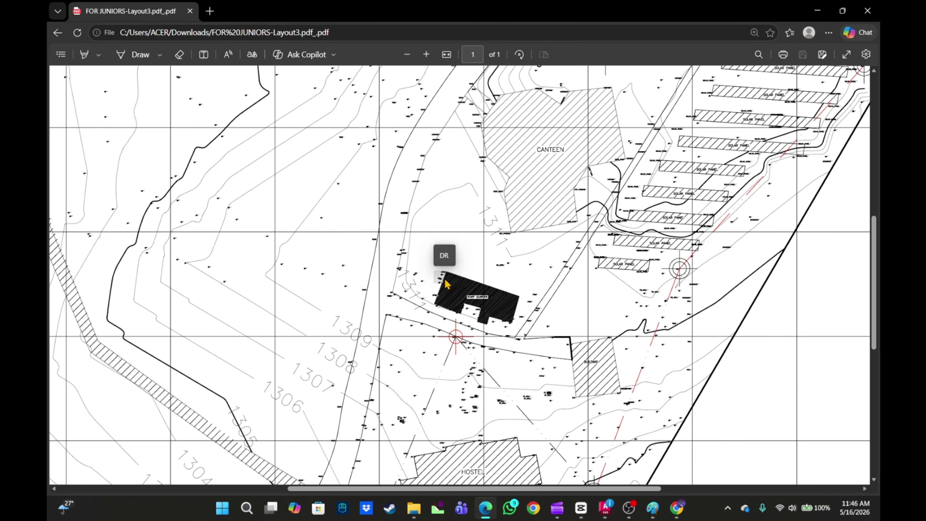
scroll(446, 285, right, 10)
scroll(459, 265, up, 4)
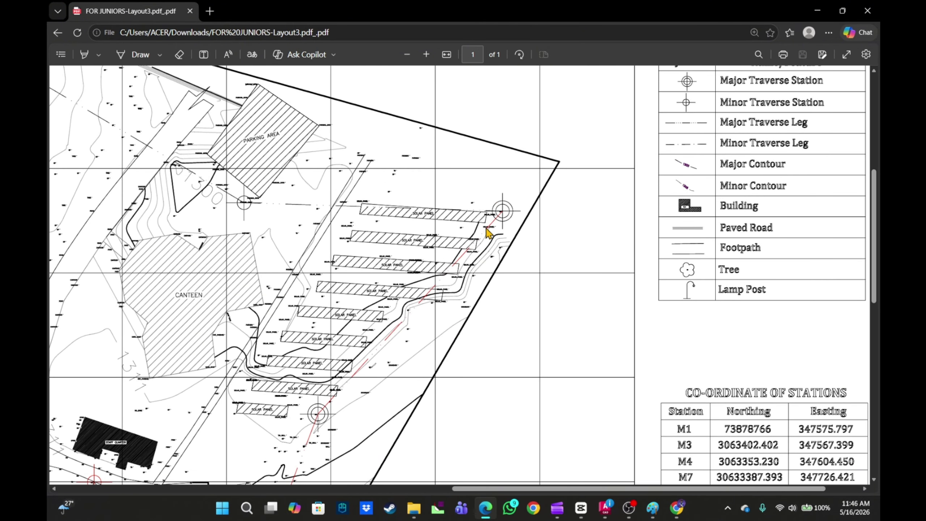
scroll(504, 229, down, 6)
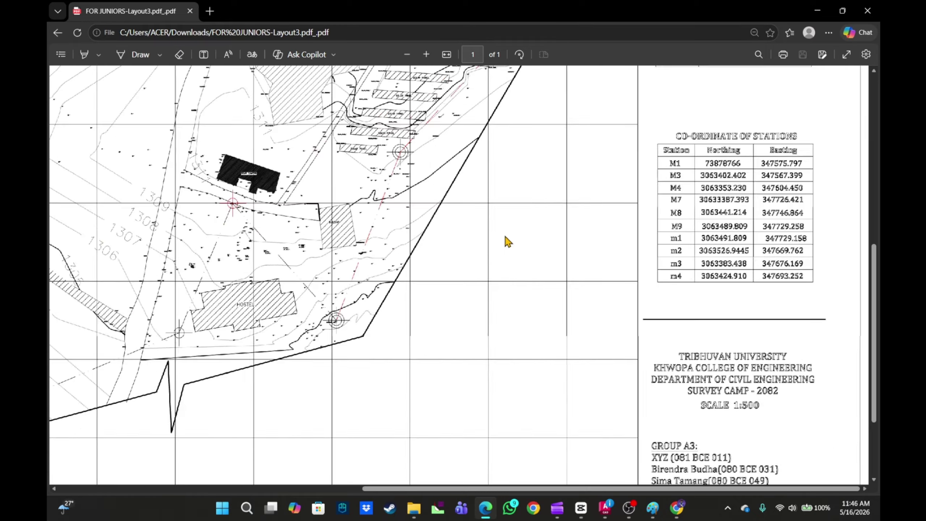
Compare the full-page view of the plotted PDF with close-ups of the road, contours and canteen area
ctrl+scroll(504, 233, down, 5)
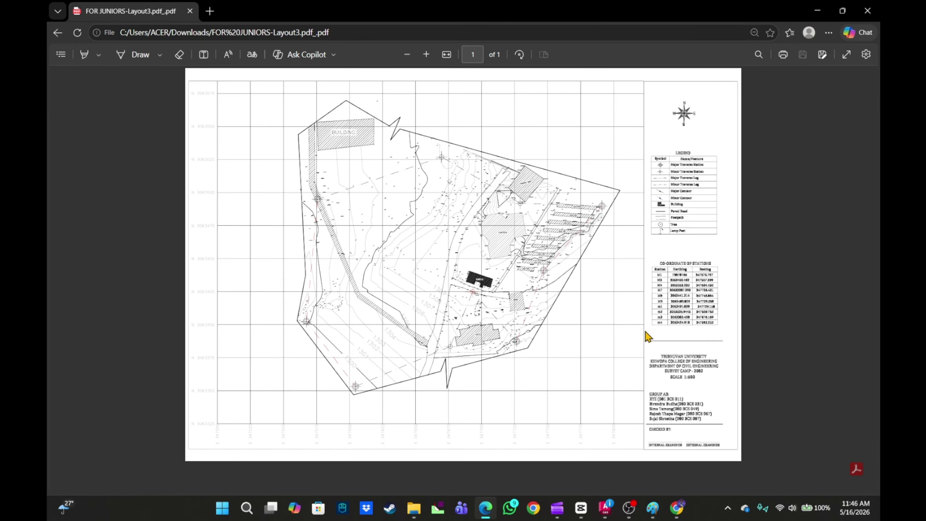
ctrl+scroll(716, 296, up, 3)
ctrl+scroll(693, 288, down, 4)
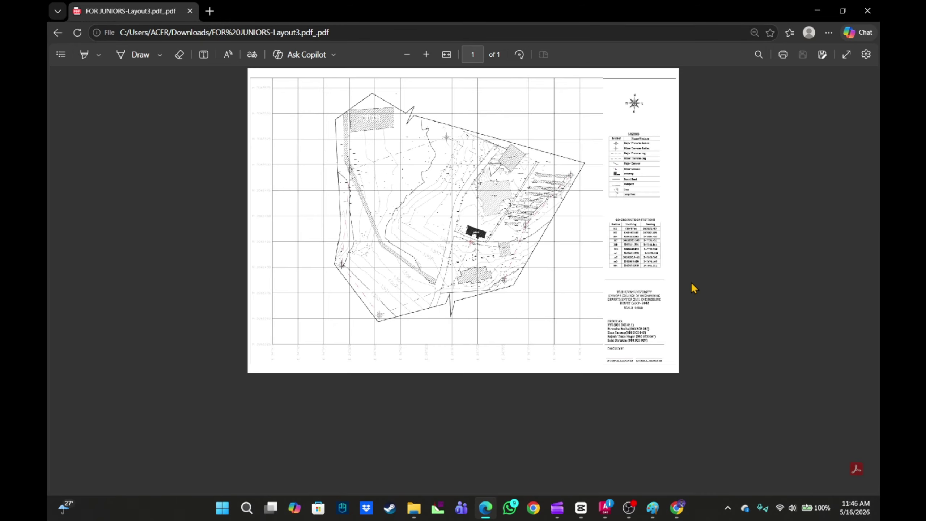
ctrl+scroll(692, 287, up, 3)
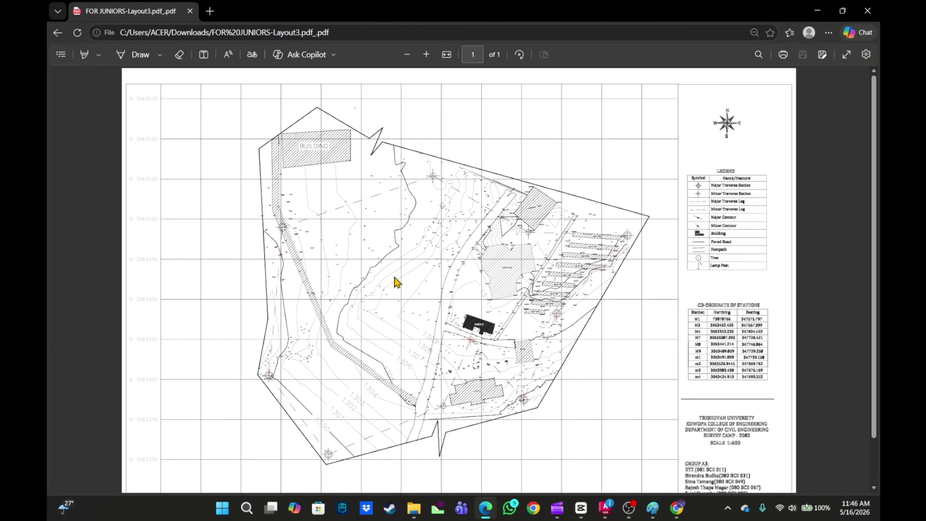
ctrl+scroll(393, 273, up, 3)
ctrl+scroll(404, 272, up, 3)
ctrl+scroll(428, 265, down, 5)
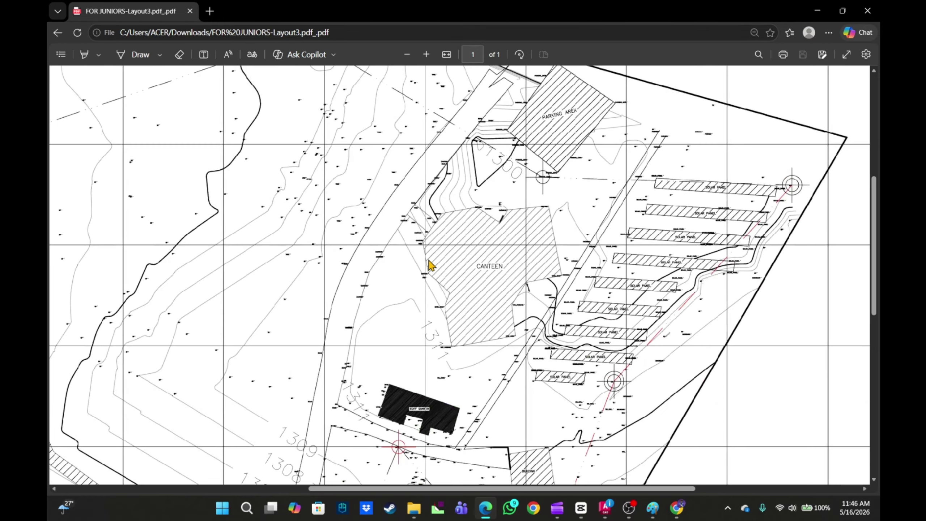
ctrl+scroll(416, 269, up, 3)
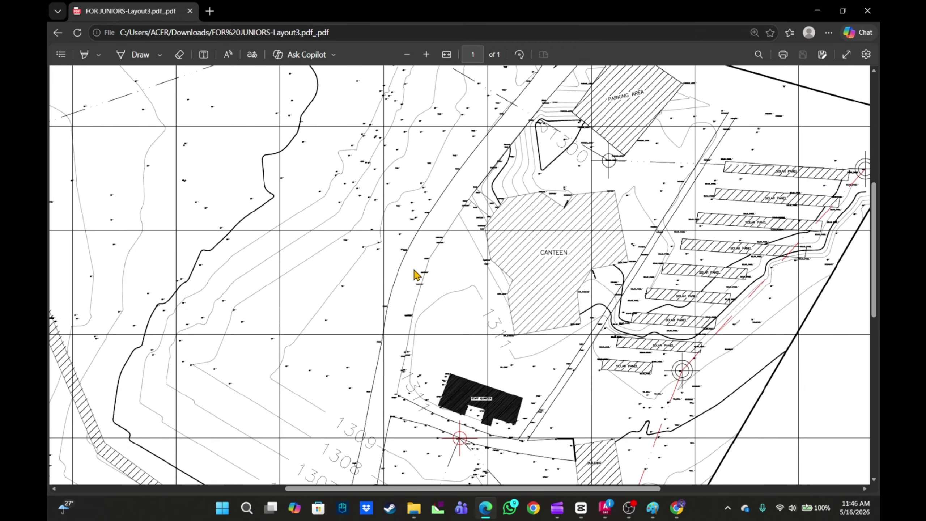
ctrl+scroll(418, 273, down, 4)
ctrl+scroll(414, 268, down, 2)
ctrl+scroll(429, 252, up, 1)
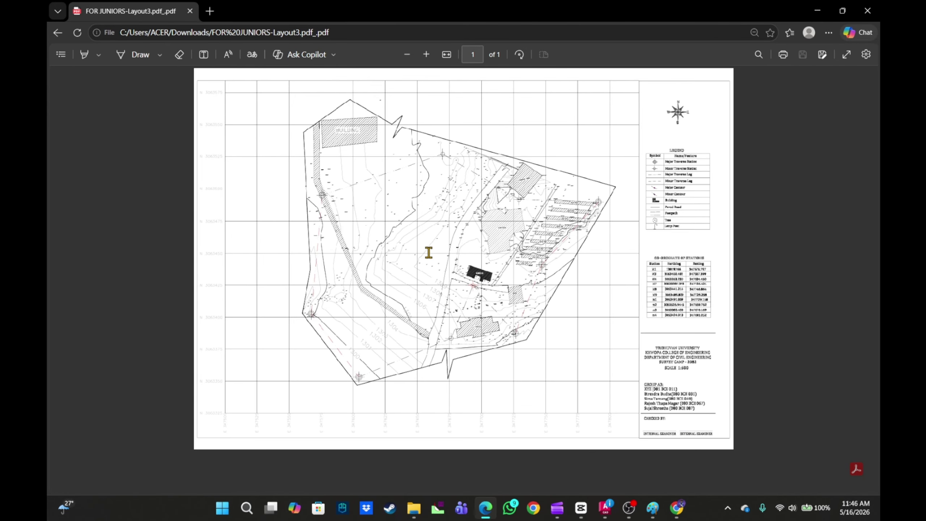